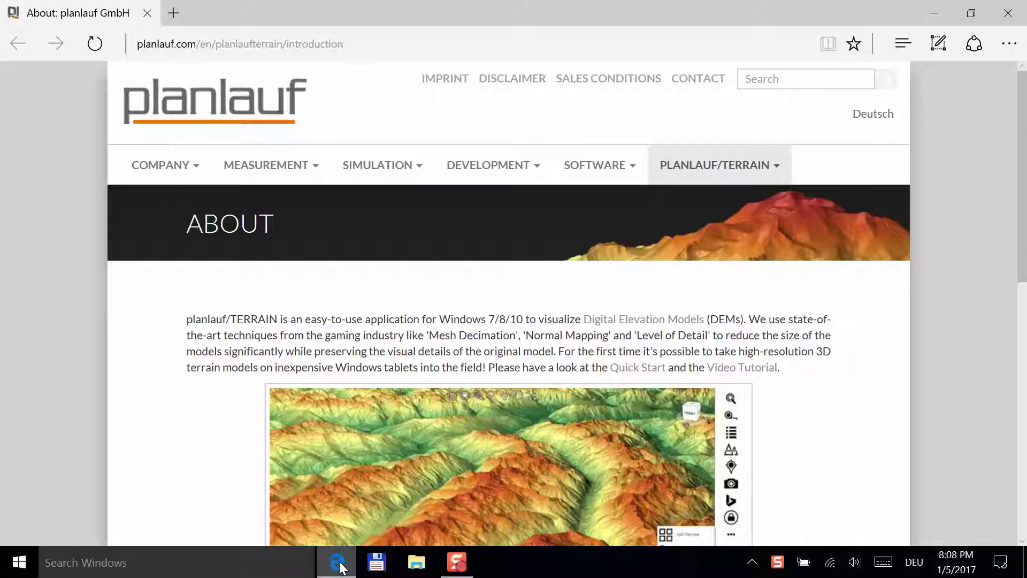
- Go to the planlauf/TERRAIN Download / Purchase page and scroll to the setup file link
{"action": "mouse_move", "coordinate": [749, 164]}
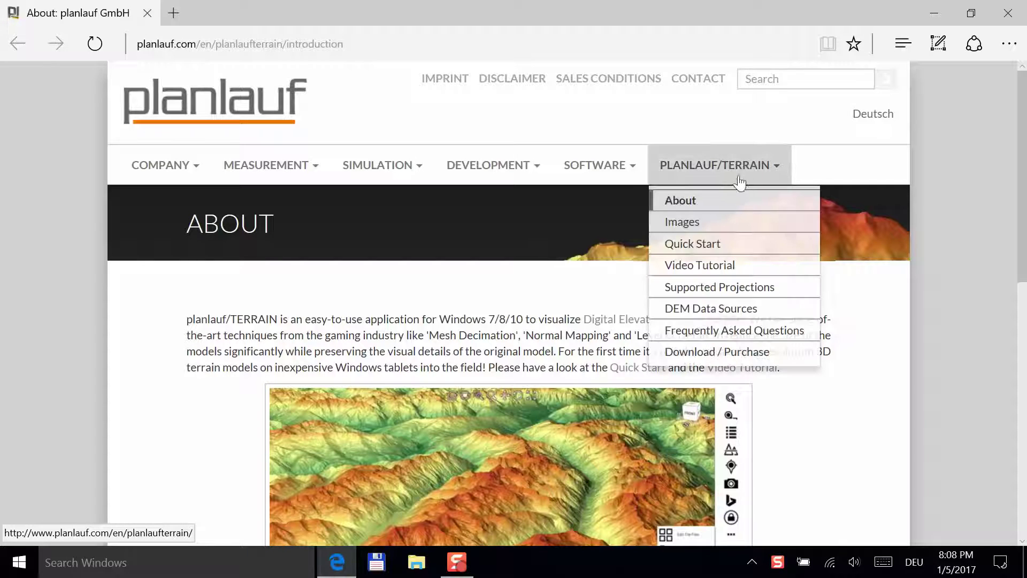
{"action": "left_click", "coordinate": [710, 352]}
{"action": "scroll", "coordinate": [701, 353], "scroll_direction": "down", "scroll_amount": 3}
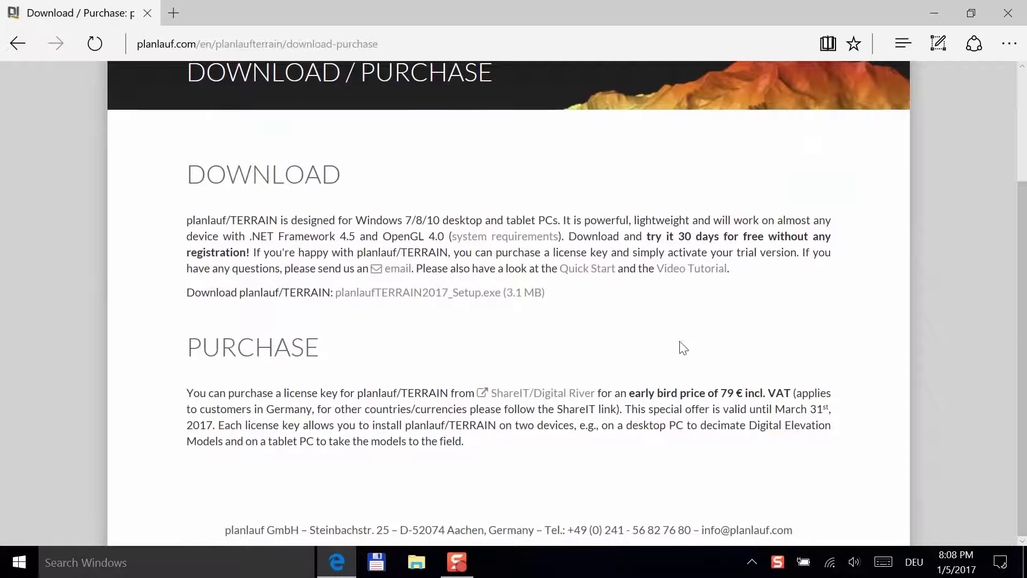
- Download and save planlaufTERRAIN2017_Setup.exe, then run the installer
{"action": "left_click", "coordinate": [456, 296]}
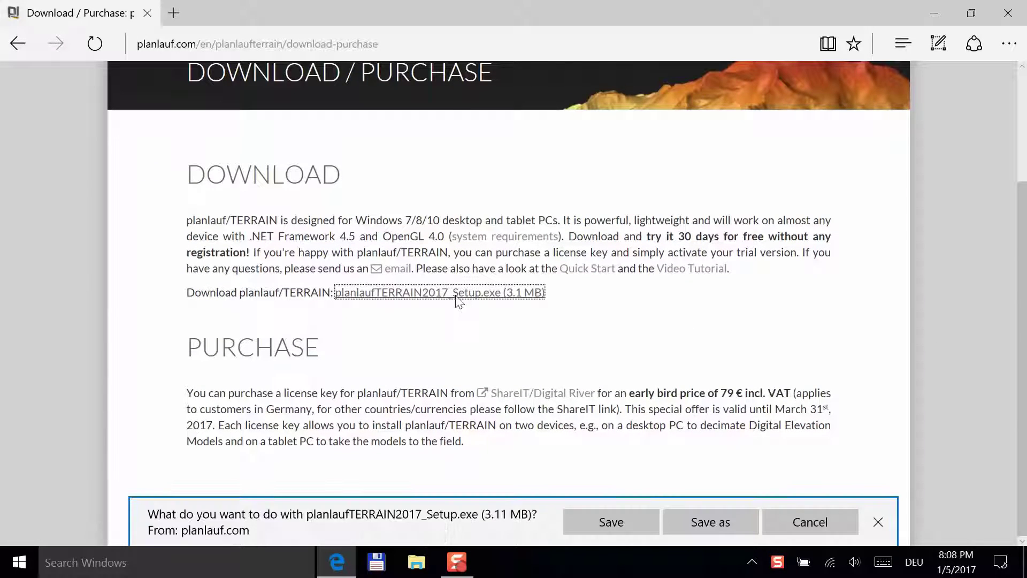
{"action": "left_click", "coordinate": [620, 521]}
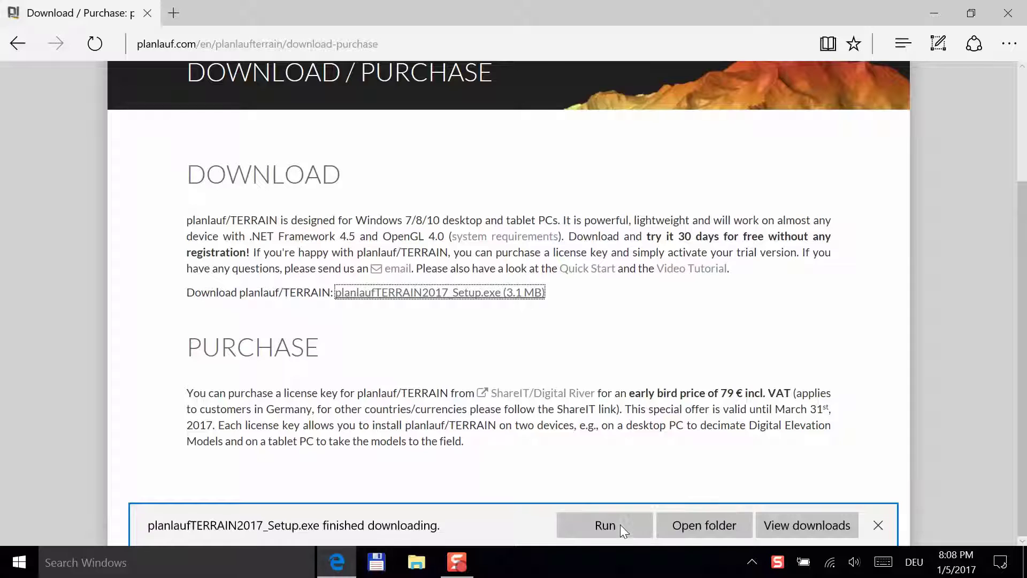
{"action": "left_click", "coordinate": [621, 524]}
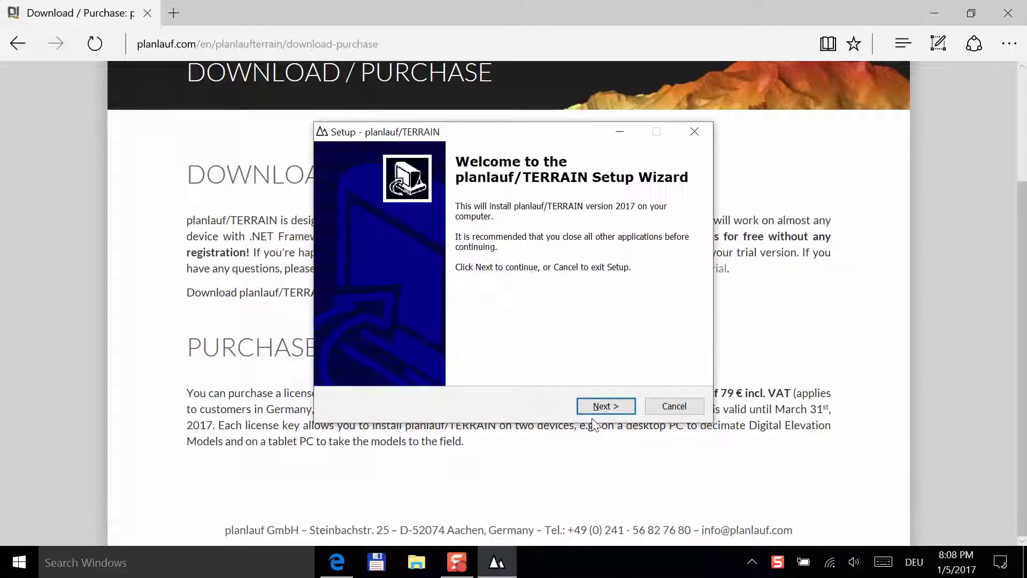
- Install planlauf/TERRAIN to the default folders with a desktop icon, accepting the license, auto-launch off
{"action": "left_click", "coordinate": [600, 406]}
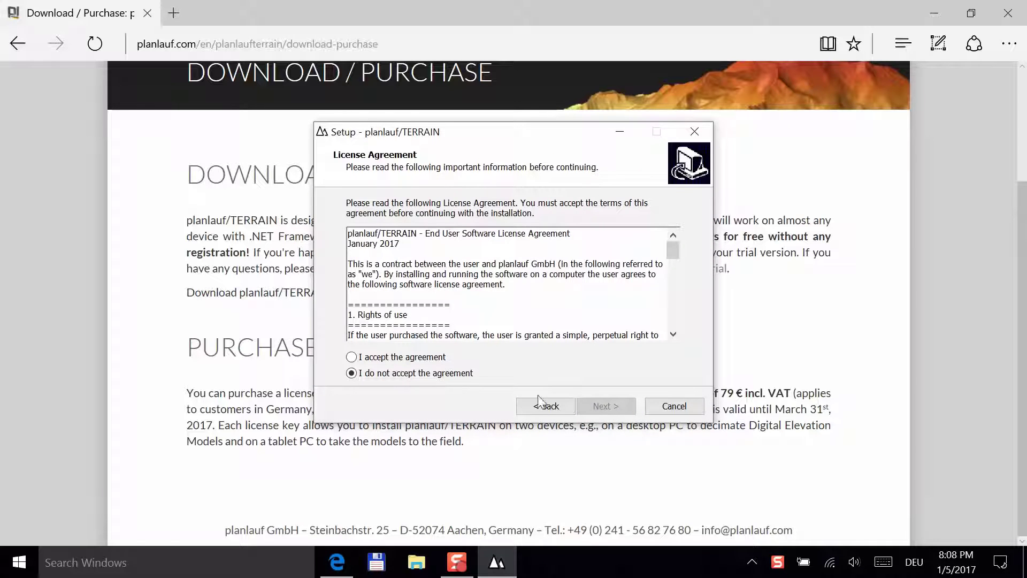
{"action": "left_click", "coordinate": [435, 359]}
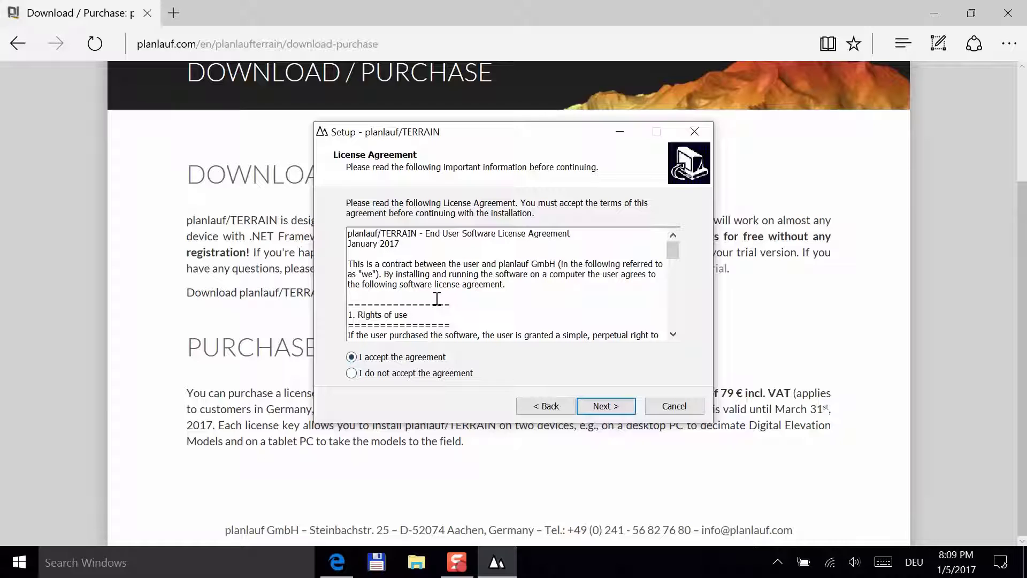
{"action": "left_click", "coordinate": [607, 406]}
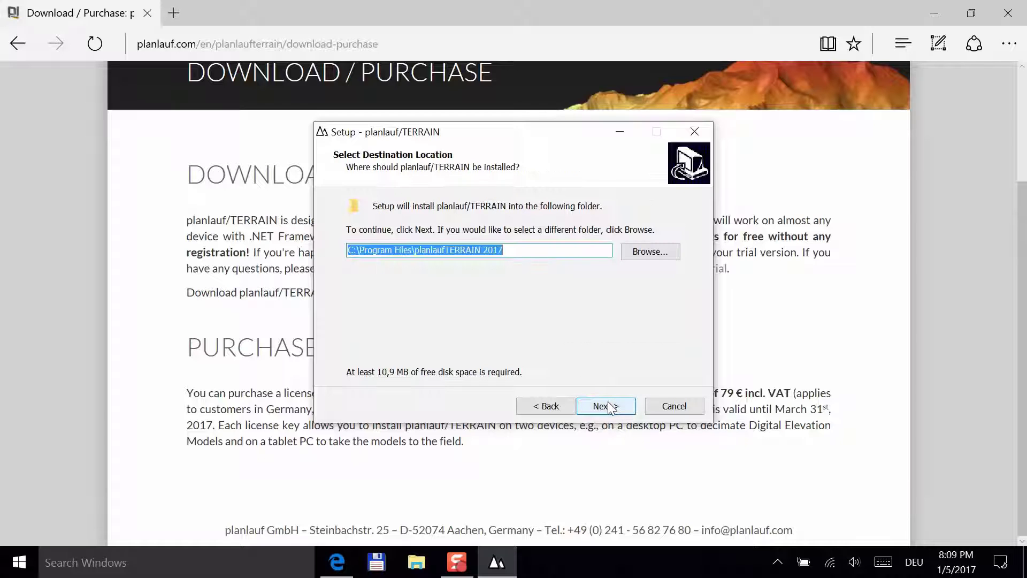
{"action": "left_click", "coordinate": [608, 406]}
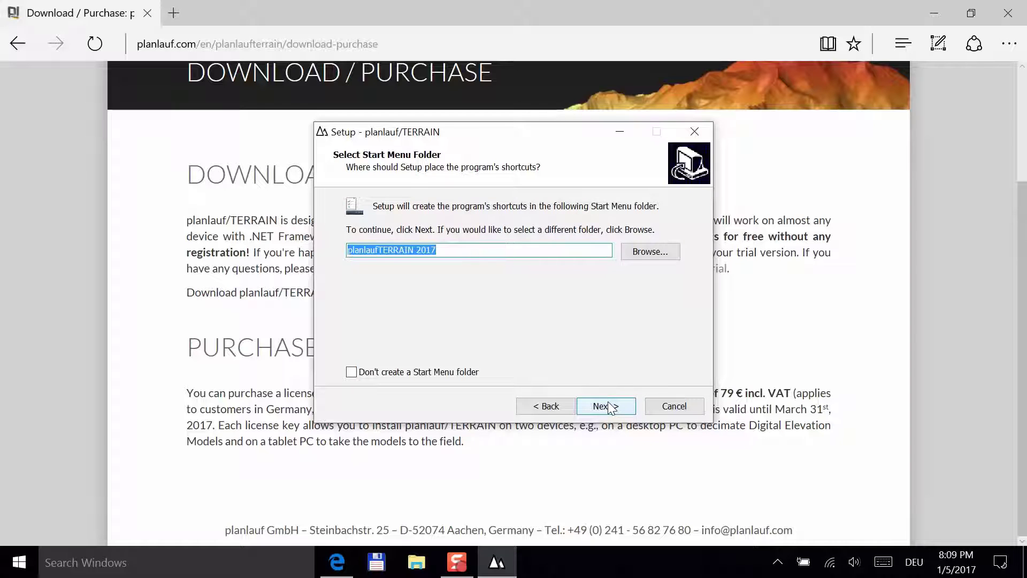
{"action": "left_click", "coordinate": [608, 406]}
{"action": "left_click", "coordinate": [413, 254]}
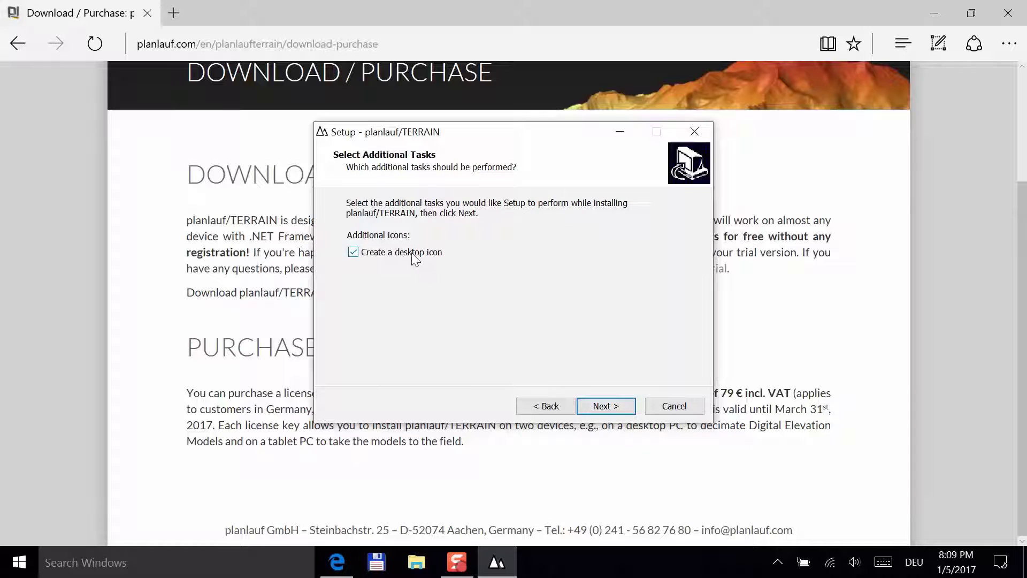
{"action": "left_click", "coordinate": [610, 409]}
{"action": "left_click", "coordinate": [610, 407]}
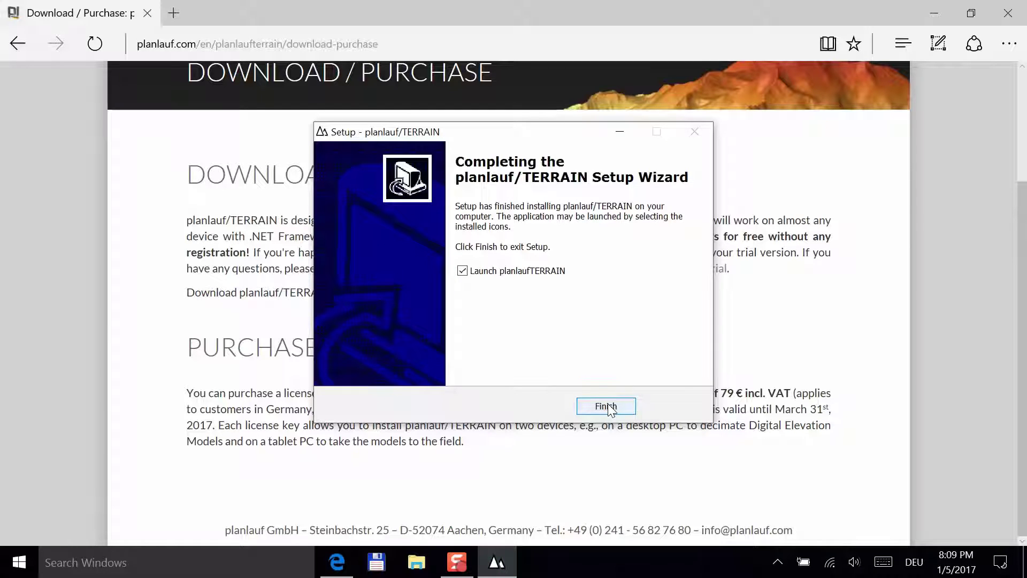
{"action": "left_click", "coordinate": [531, 271]}
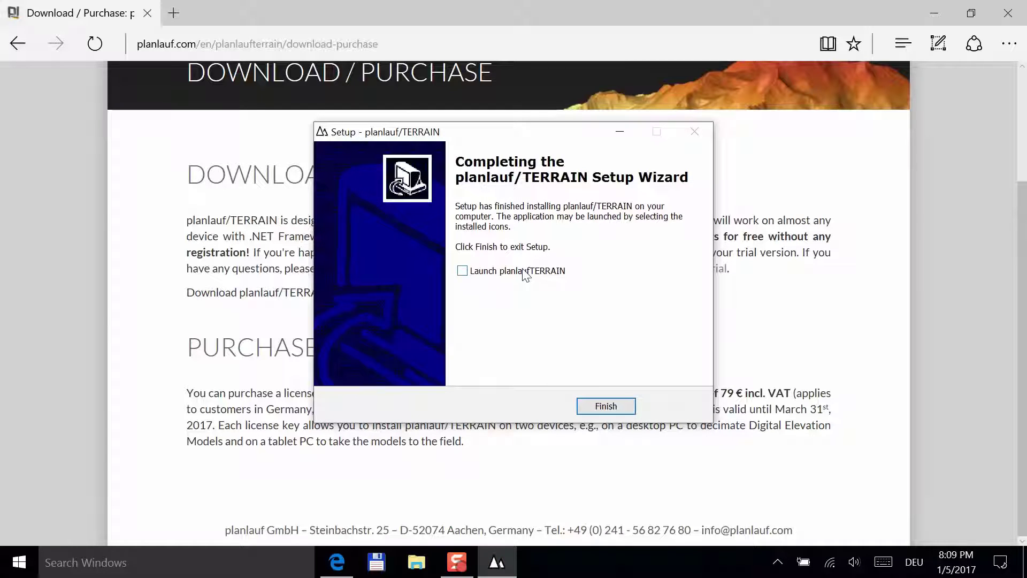
- Close setup and Edge, start planlauf/TERRAIN from the desktop shortcut, and choose the 30-day trial
{"action": "left_click", "coordinate": [615, 406]}
{"action": "left_click", "coordinate": [1016, 13]}
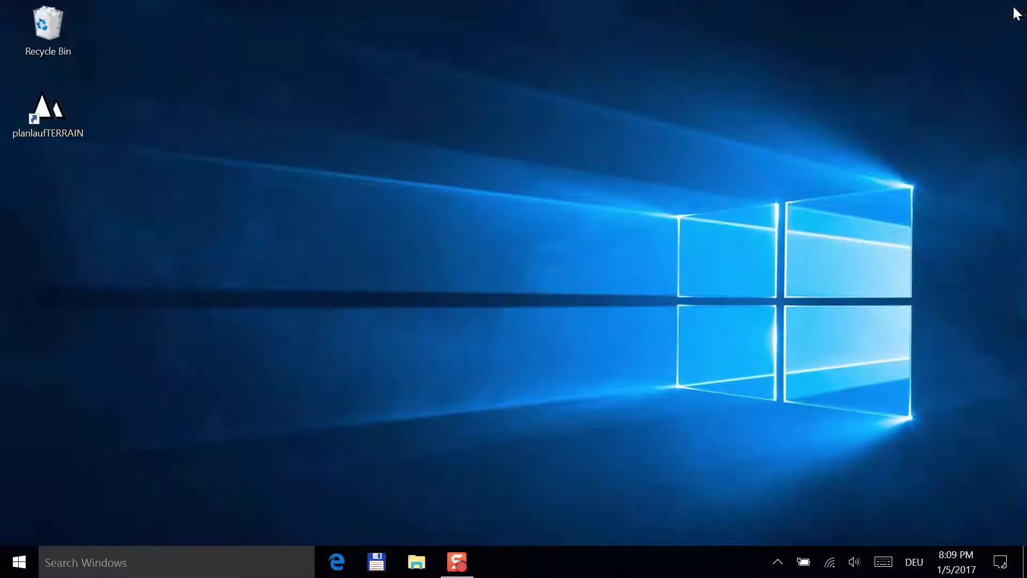
{"action": "left_click", "coordinate": [45, 111]}
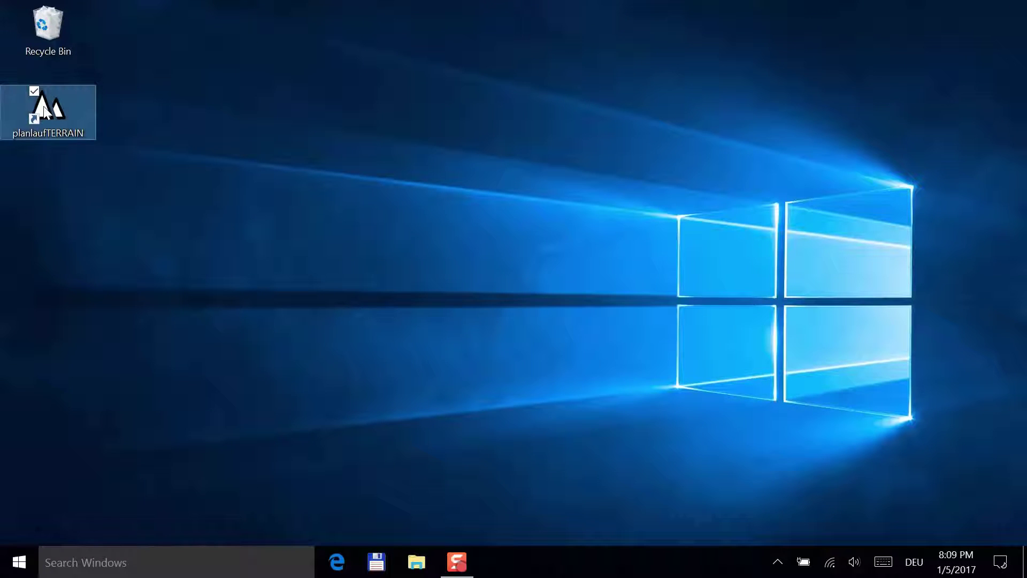
{"action": "double_click", "coordinate": [44, 111]}
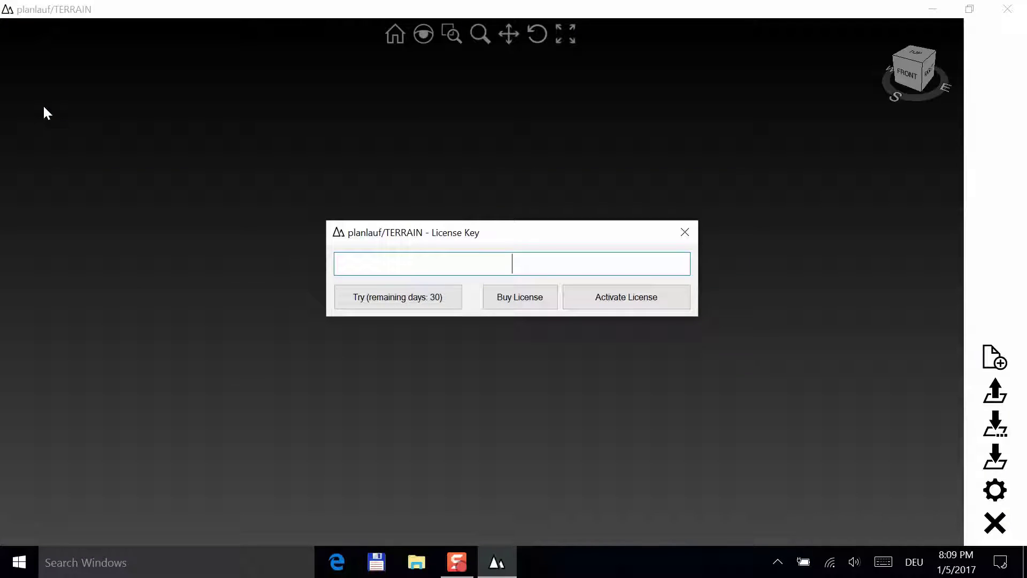
{"action": "left_click", "coordinate": [390, 301]}
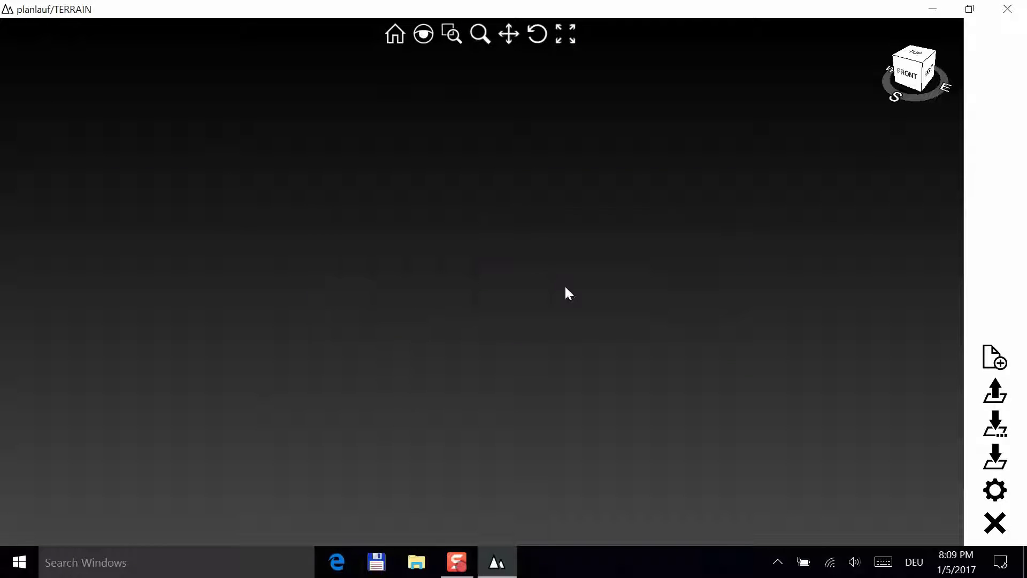
- In Settings, set Symbols to Large, enable Anti Aliasing, and keep Zoom/Rotate Speed at Medium
{"action": "left_click", "coordinate": [995, 489]}
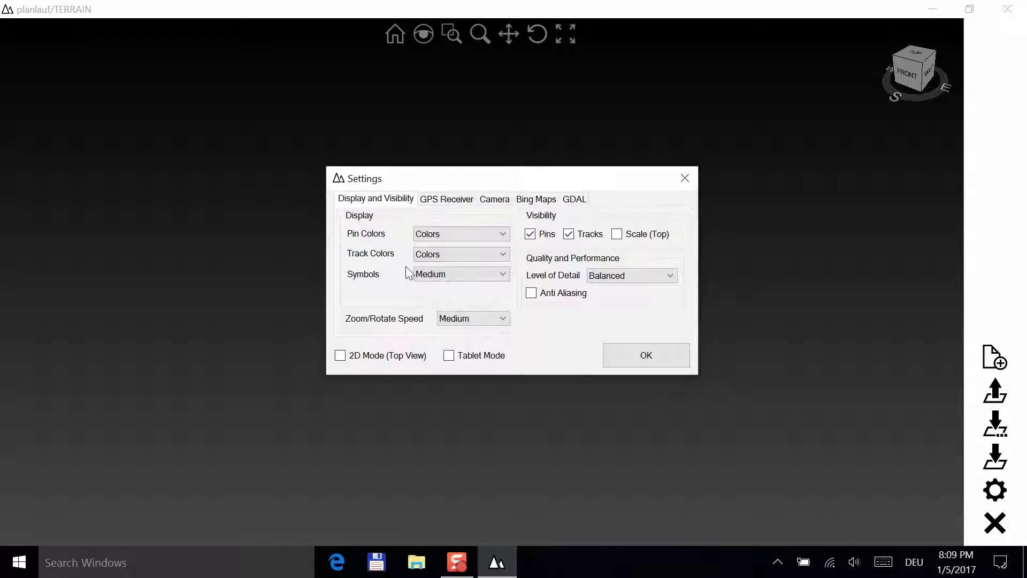
{"action": "left_click", "coordinate": [429, 270]}
{"action": "left_click", "coordinate": [426, 287]}
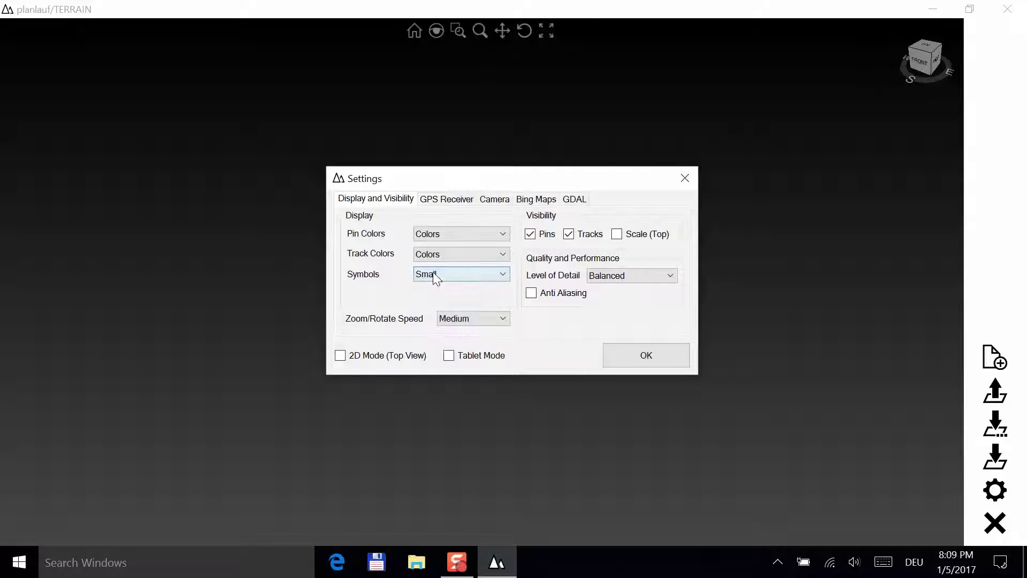
{"action": "left_click", "coordinate": [435, 274]}
{"action": "left_click", "coordinate": [433, 298]}
{"action": "left_click", "coordinate": [436, 275]}
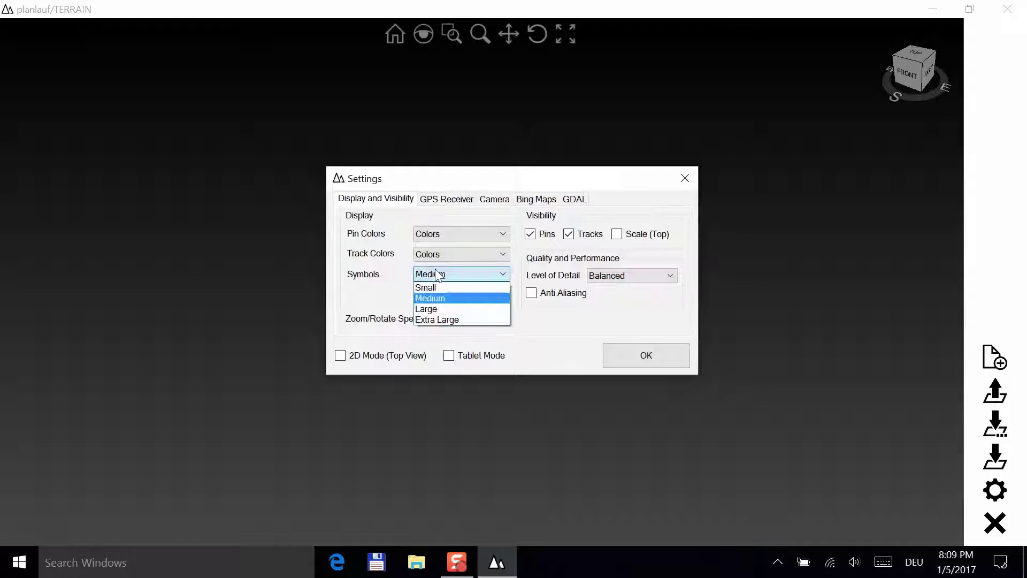
{"action": "left_click", "coordinate": [435, 309]}
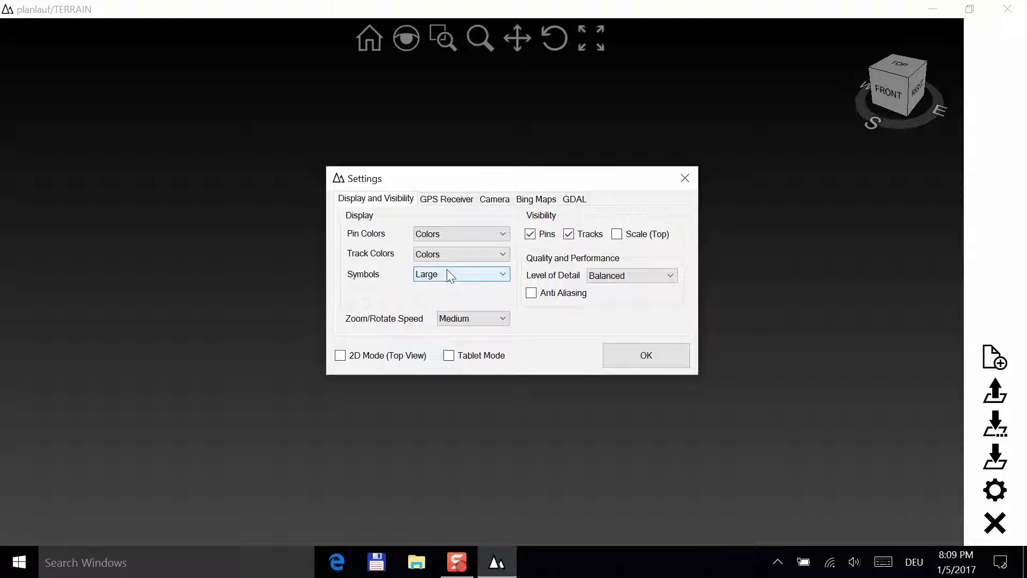
{"action": "left_click", "coordinate": [531, 293]}
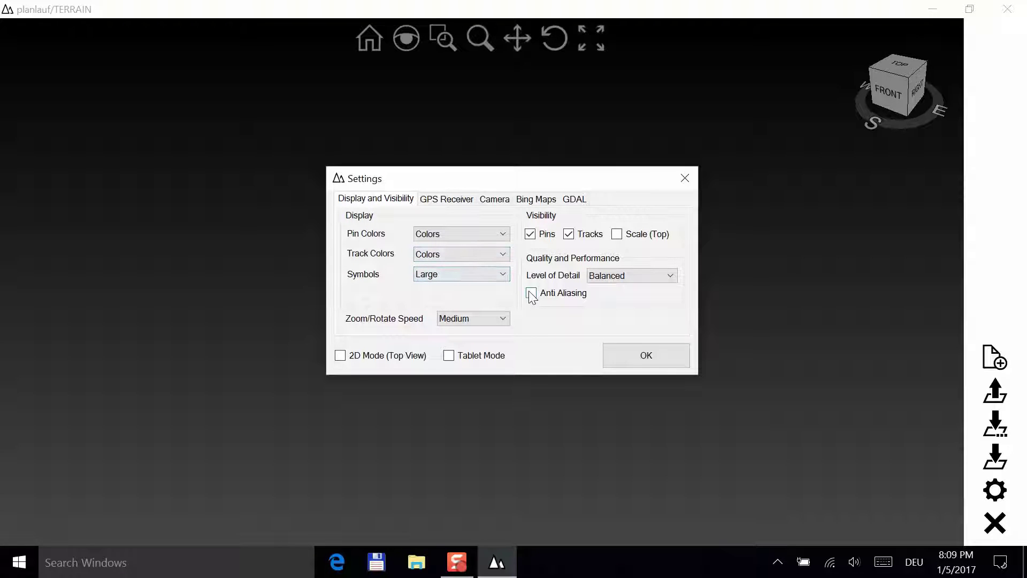
{"action": "left_click", "coordinate": [642, 362]}
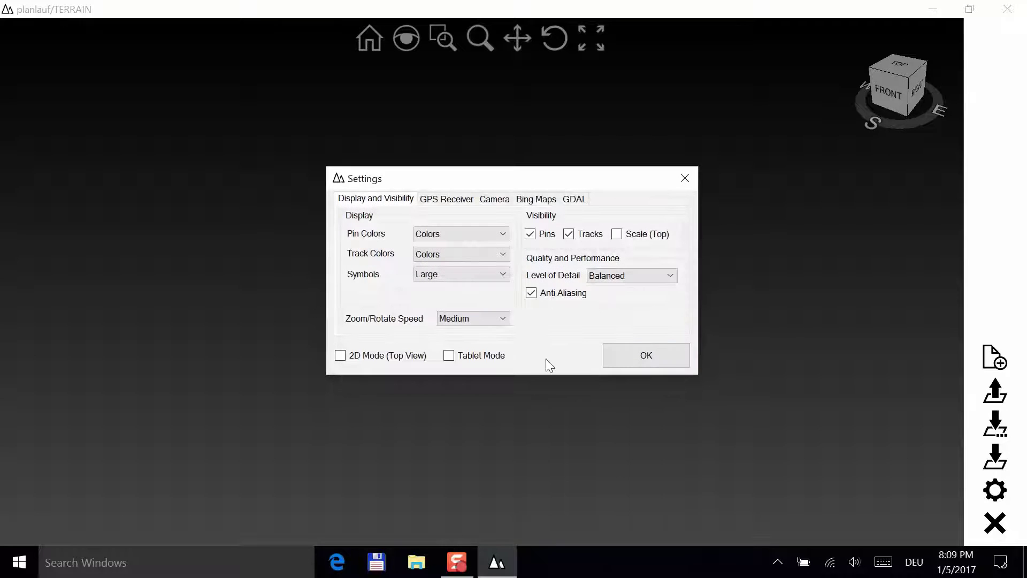
{"action": "left_click", "coordinate": [475, 320]}
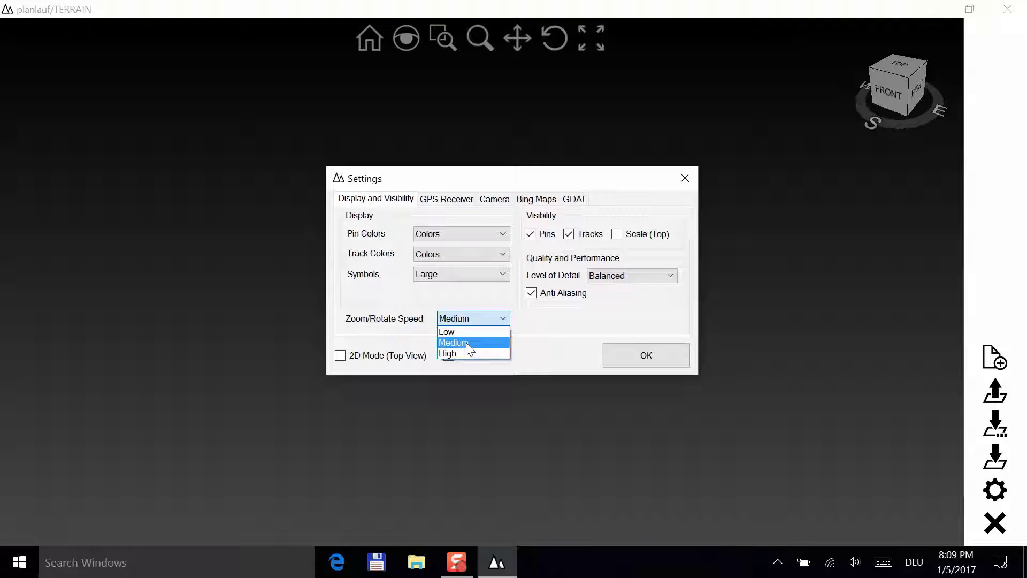
{"action": "left_click", "coordinate": [466, 342]}
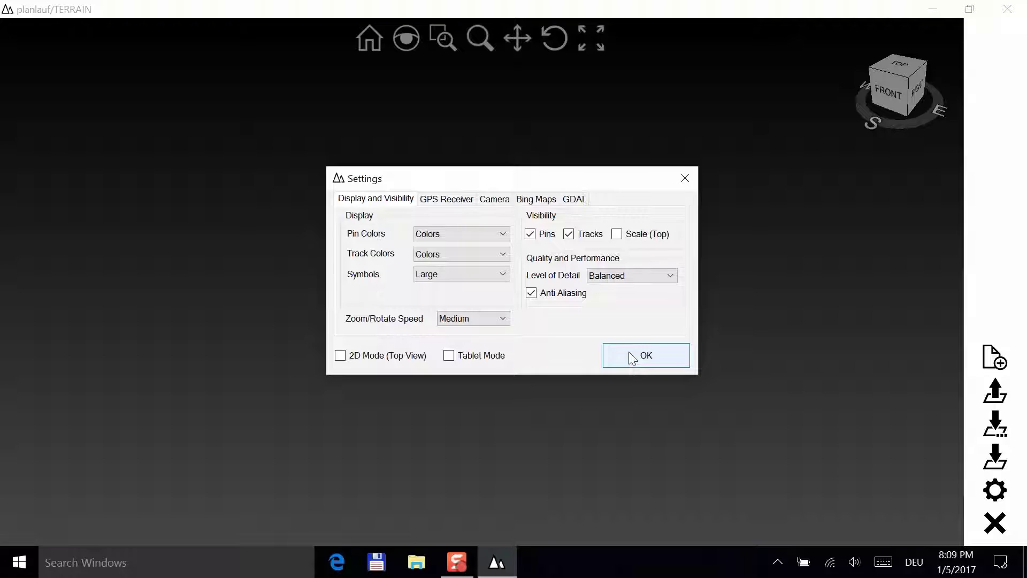
- Show the GPS Receiver tab, switch Windows Bluetooth on, and bring up its tray options
{"action": "left_click", "coordinate": [444, 200]}
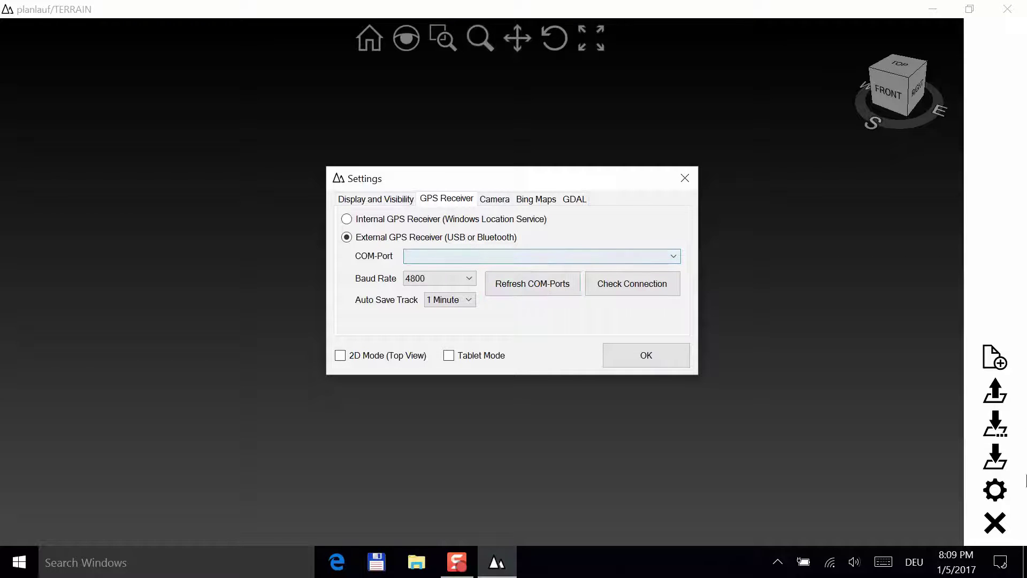
{"action": "left_click", "coordinate": [998, 572]}
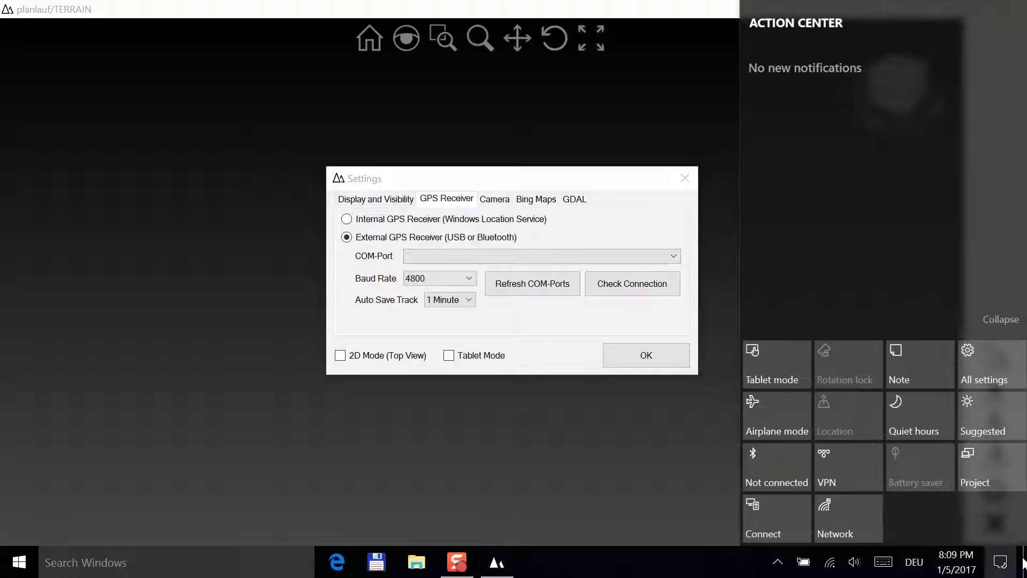
{"action": "left_click", "coordinate": [771, 470]}
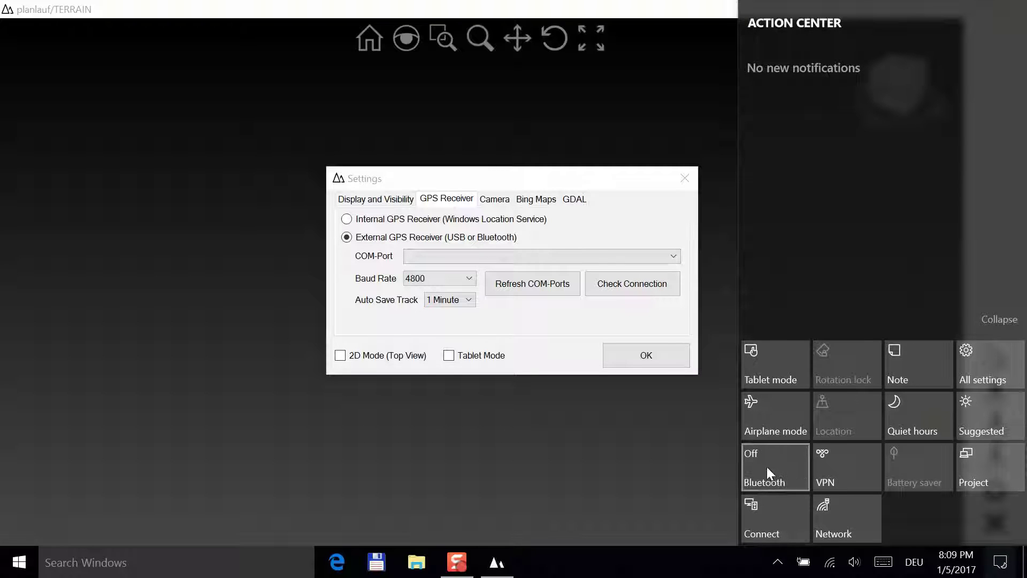
{"action": "left_click", "coordinate": [766, 466]}
{"action": "right_click", "coordinate": [780, 561]}
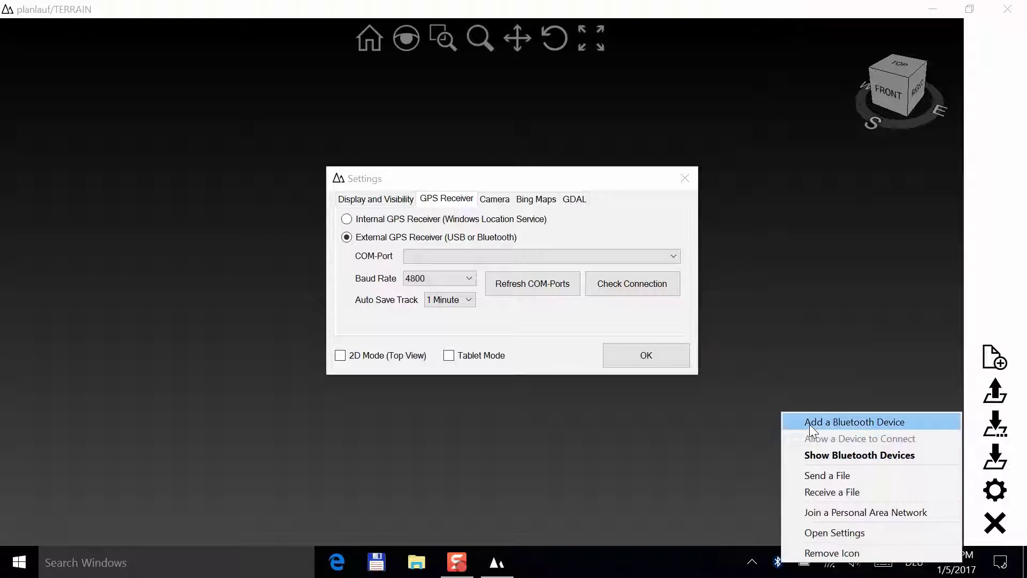
- Pair the BT-GPS-394027 receiver using its passcode, then close Windows Settings
{"action": "left_click", "coordinate": [810, 424]}
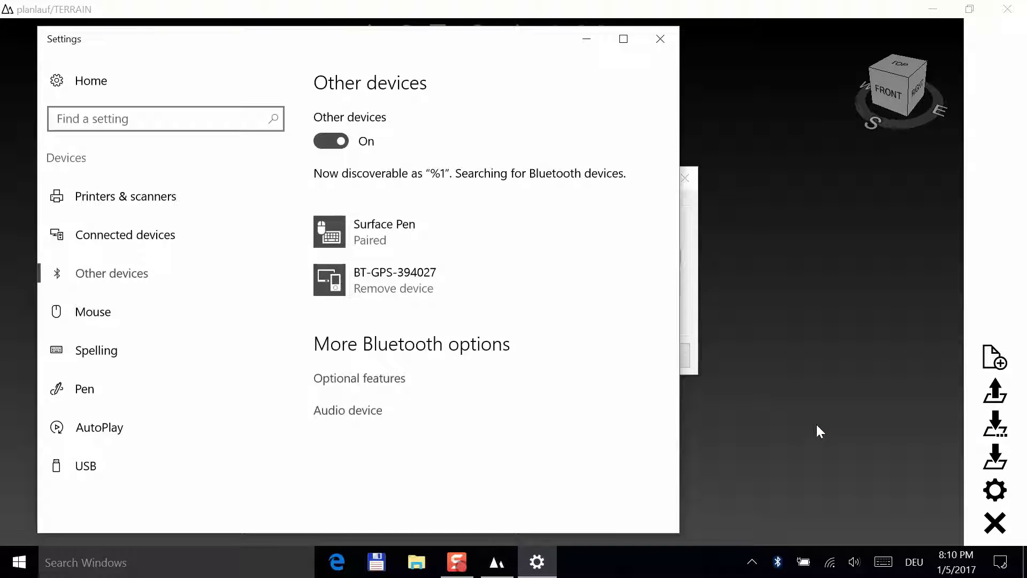
{"action": "left_click", "coordinate": [470, 286]}
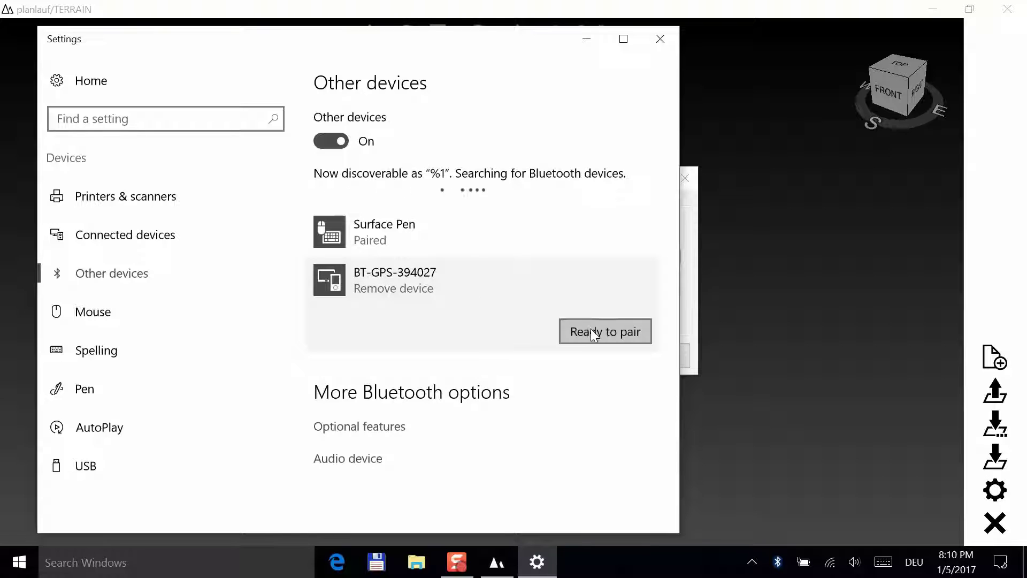
{"action": "left_click", "coordinate": [591, 329]}
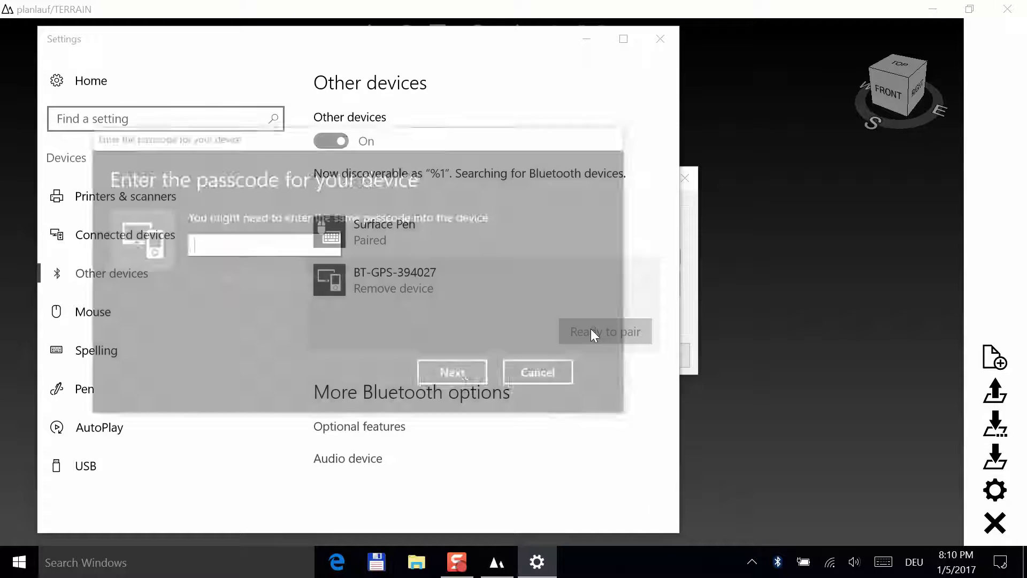
{"action": "type", "text": "0000"}
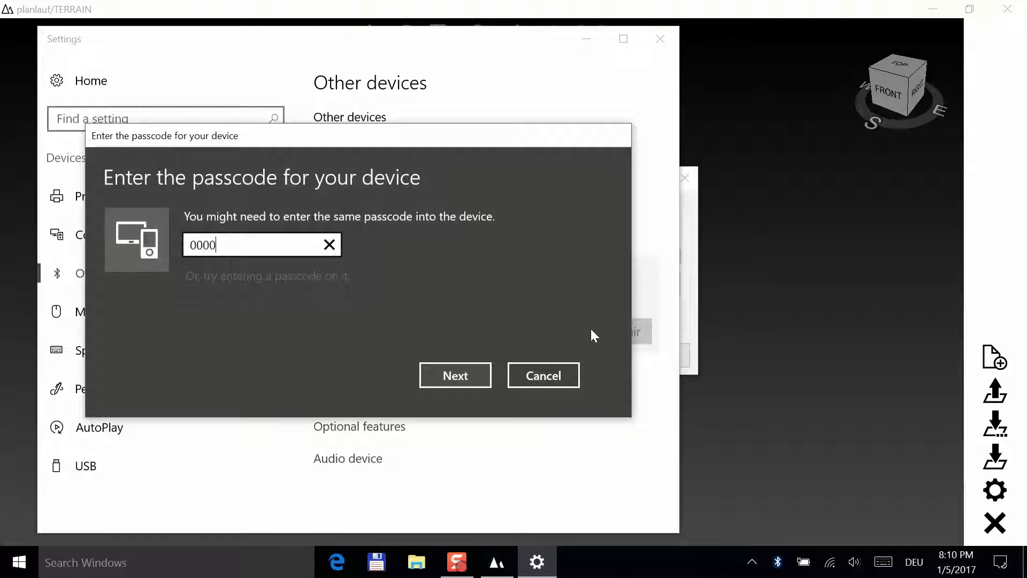
{"action": "key", "text": "Return"}
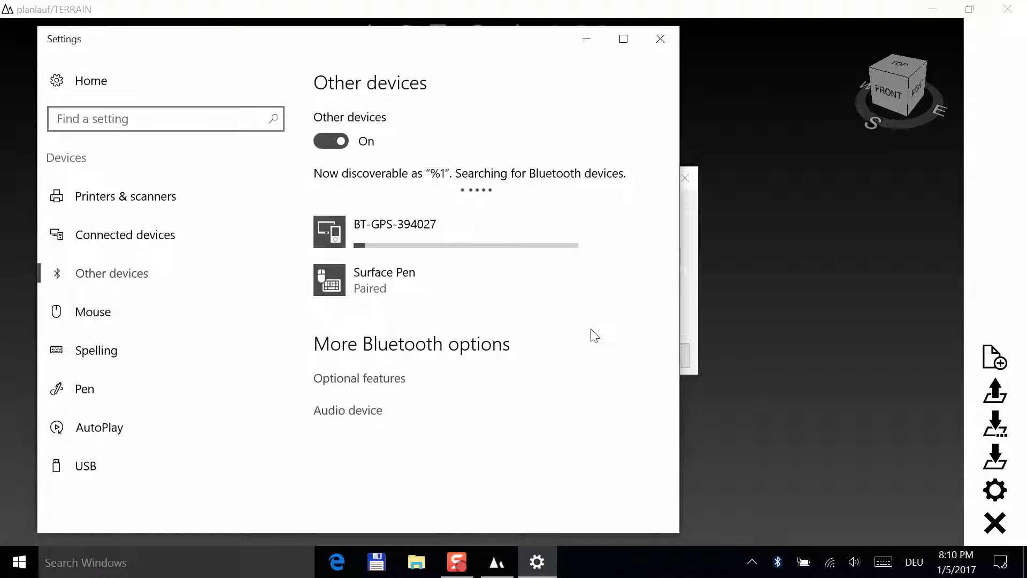
{"action": "left_click", "coordinate": [657, 39]}
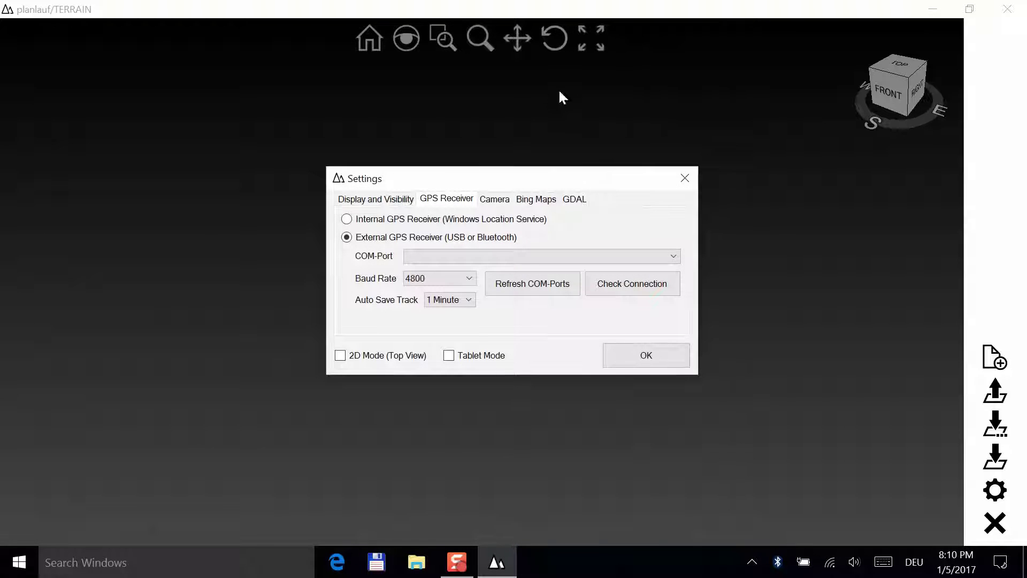
- Refresh the COM ports and confirm the GPS receiver connects on COM3
{"action": "left_click", "coordinate": [508, 285]}
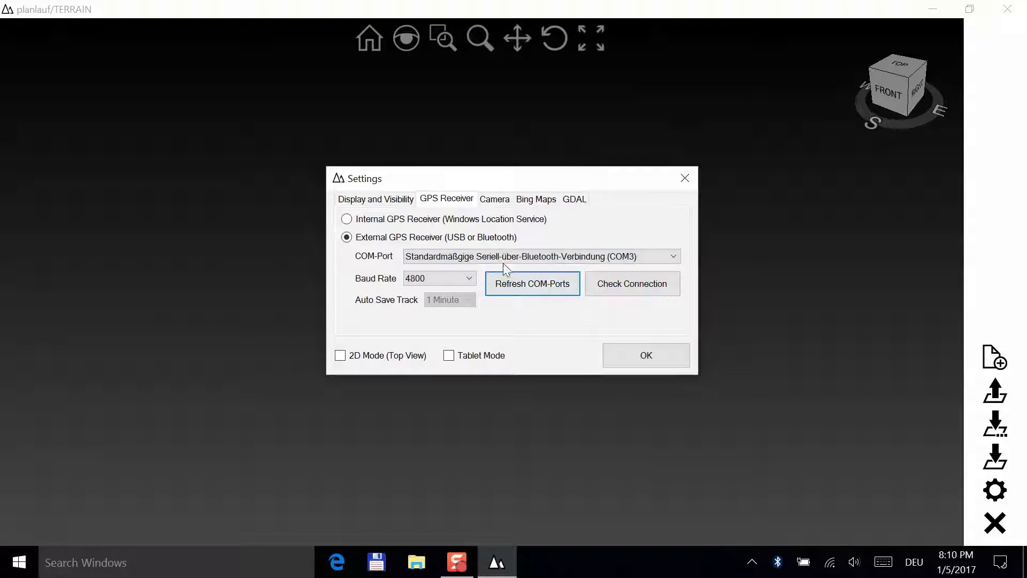
{"action": "left_click", "coordinate": [503, 256]}
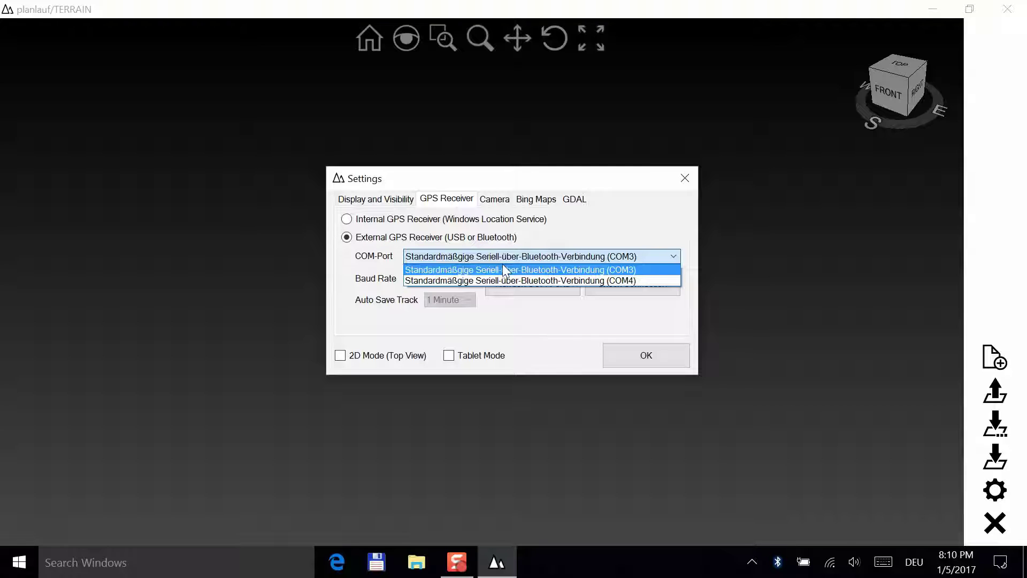
{"action": "left_click", "coordinate": [502, 269]}
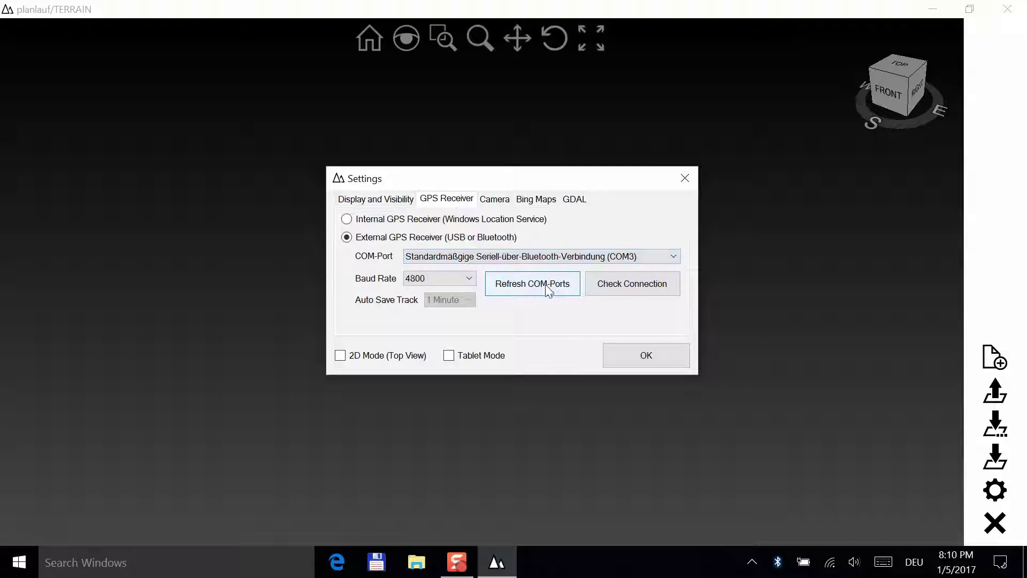
{"action": "left_click", "coordinate": [618, 285]}
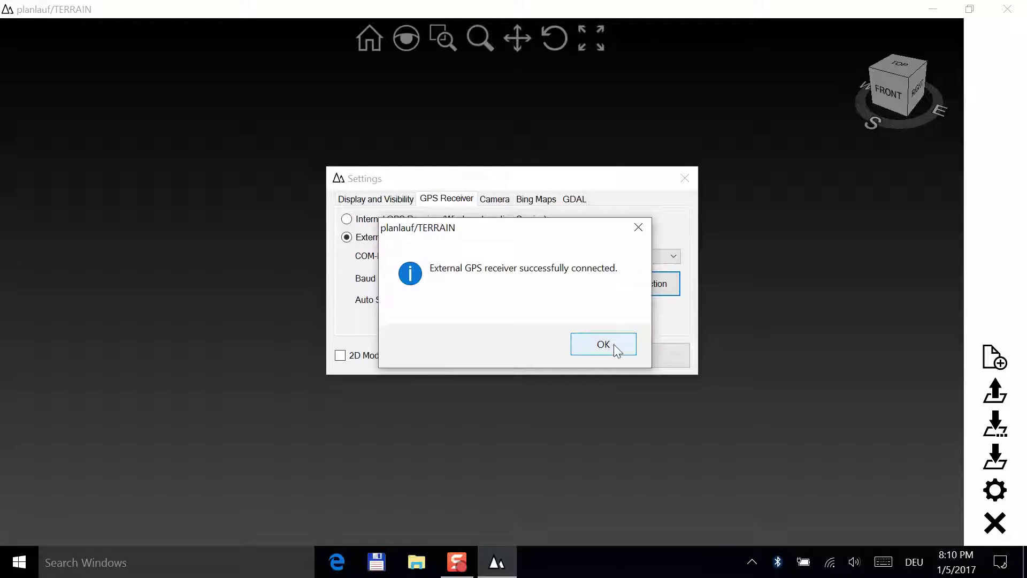
{"action": "left_click", "coordinate": [615, 344]}
- Try COM4, which fails, then switch back to COM3 and confirm the connection again
{"action": "left_click", "coordinate": [608, 256]}
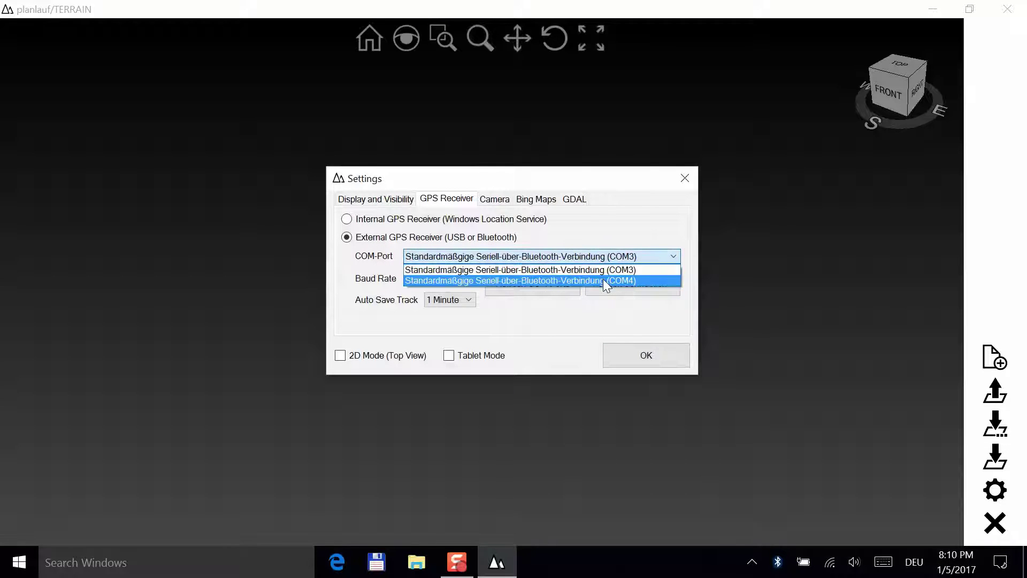
{"action": "left_click", "coordinate": [602, 279]}
{"action": "left_click", "coordinate": [614, 284]}
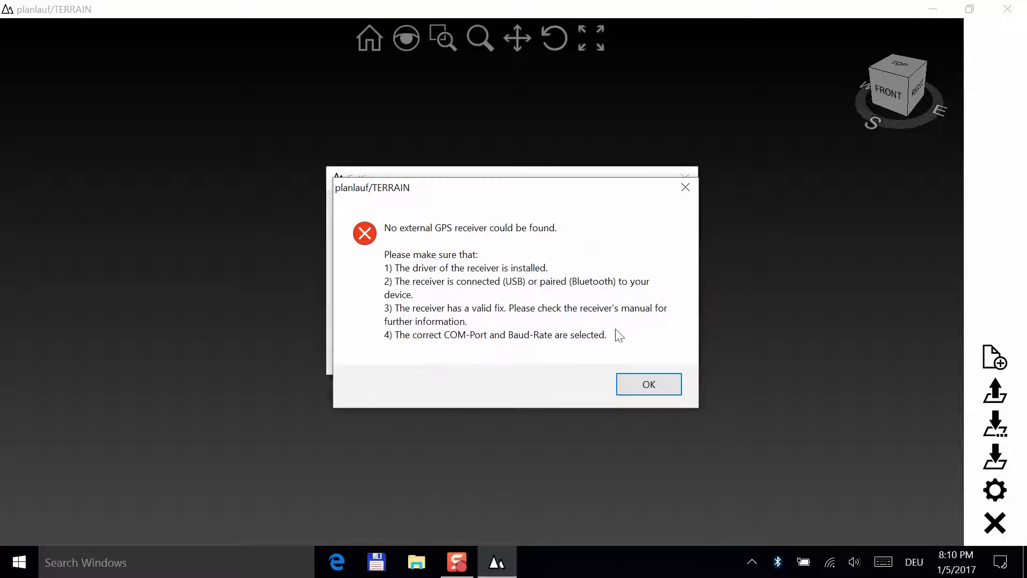
{"action": "left_click", "coordinate": [659, 384]}
{"action": "left_click", "coordinate": [614, 258]}
{"action": "left_click", "coordinate": [614, 269]}
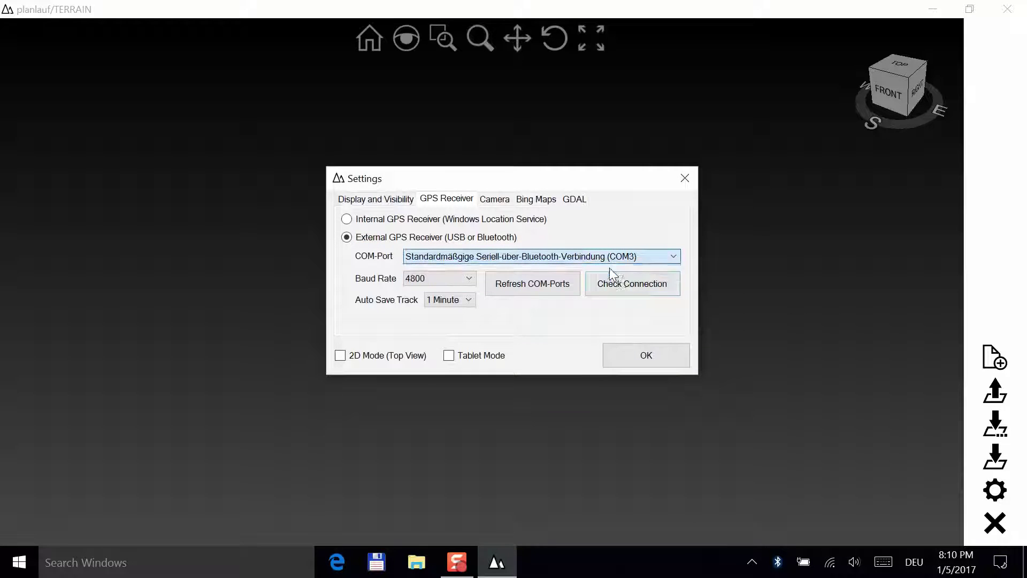
{"action": "left_click", "coordinate": [616, 282]}
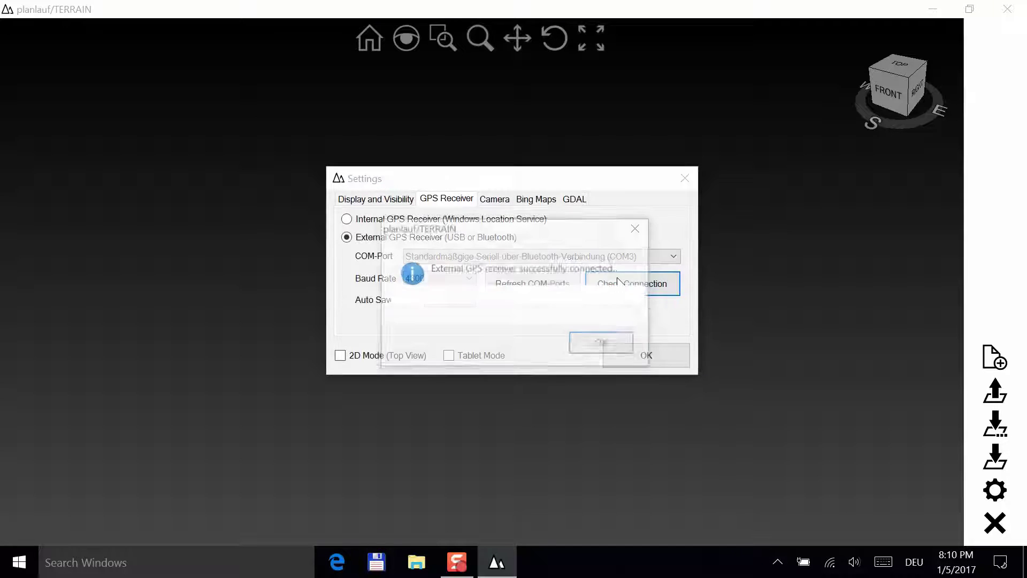
{"action": "left_click", "coordinate": [604, 345]}
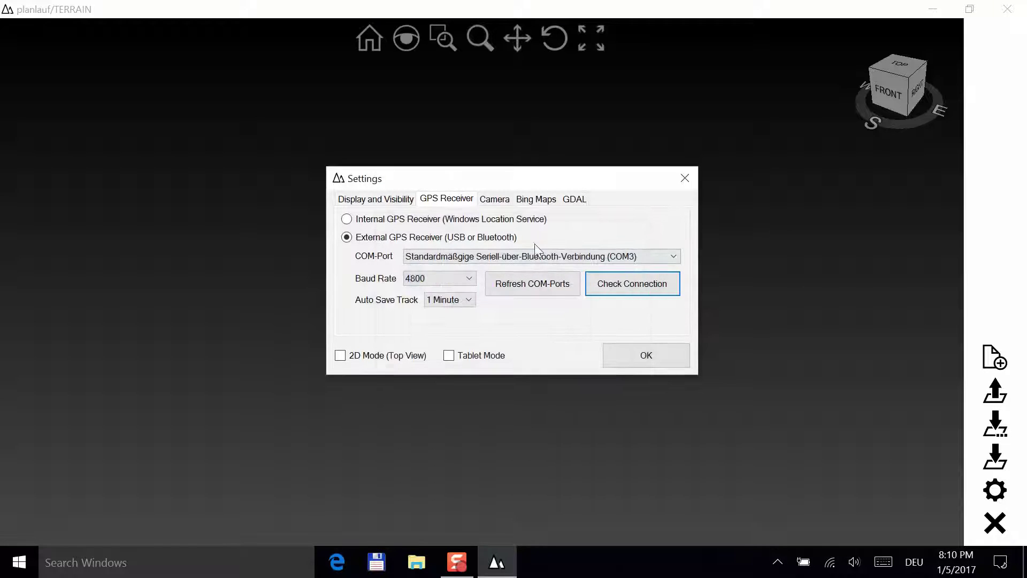
- Refresh the camera device list and choose Microsoft Camera Rear as the camera device
{"action": "left_click", "coordinate": [497, 200]}
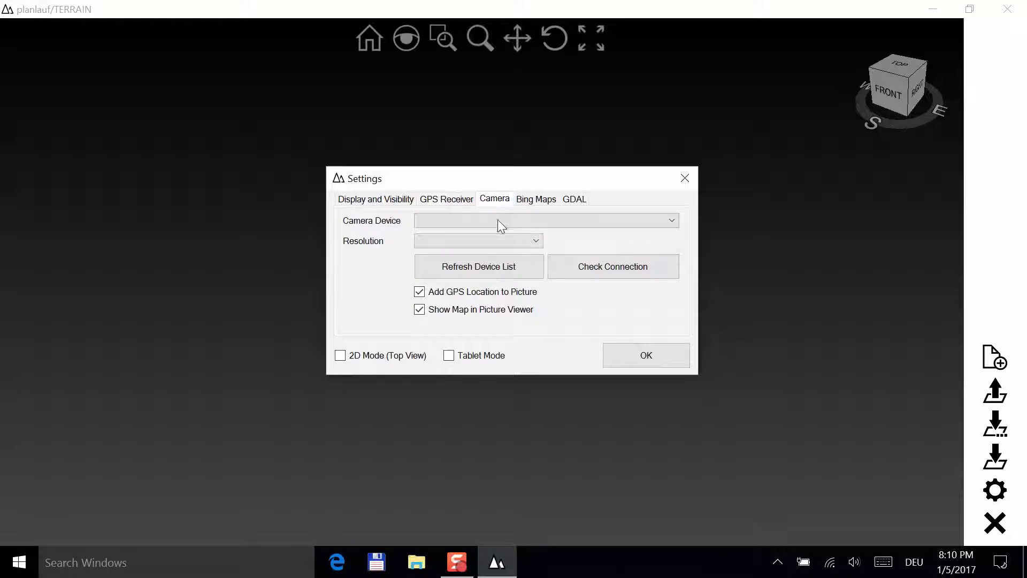
{"action": "left_click", "coordinate": [492, 269]}
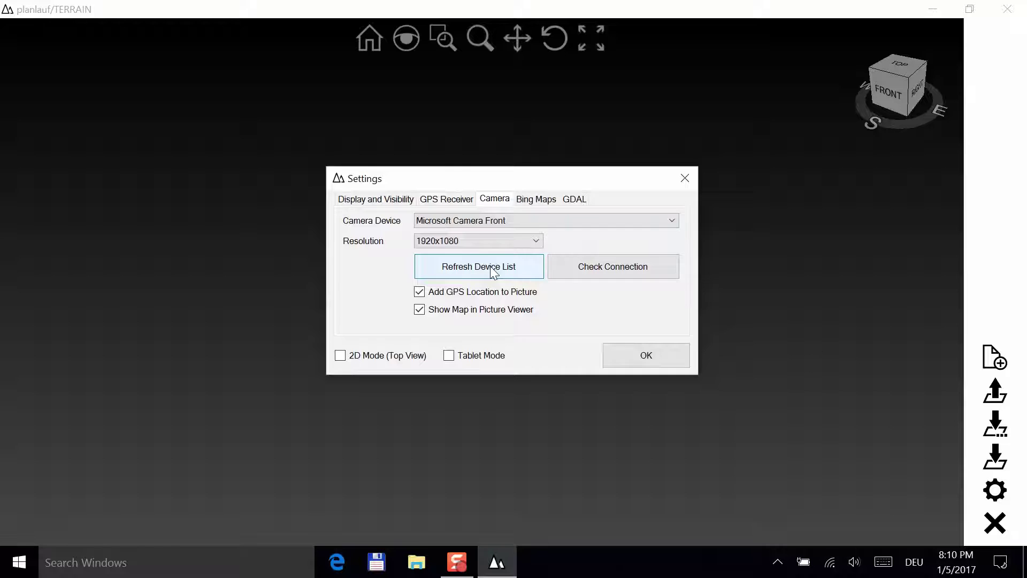
{"action": "left_click", "coordinate": [477, 220]}
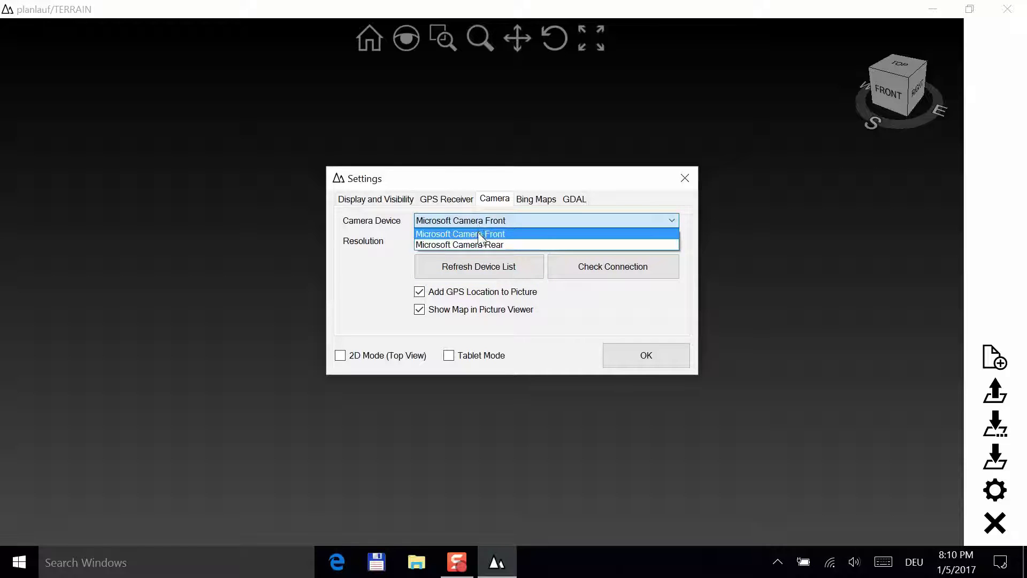
{"action": "left_click", "coordinate": [478, 244]}
{"action": "left_click", "coordinate": [478, 242]}
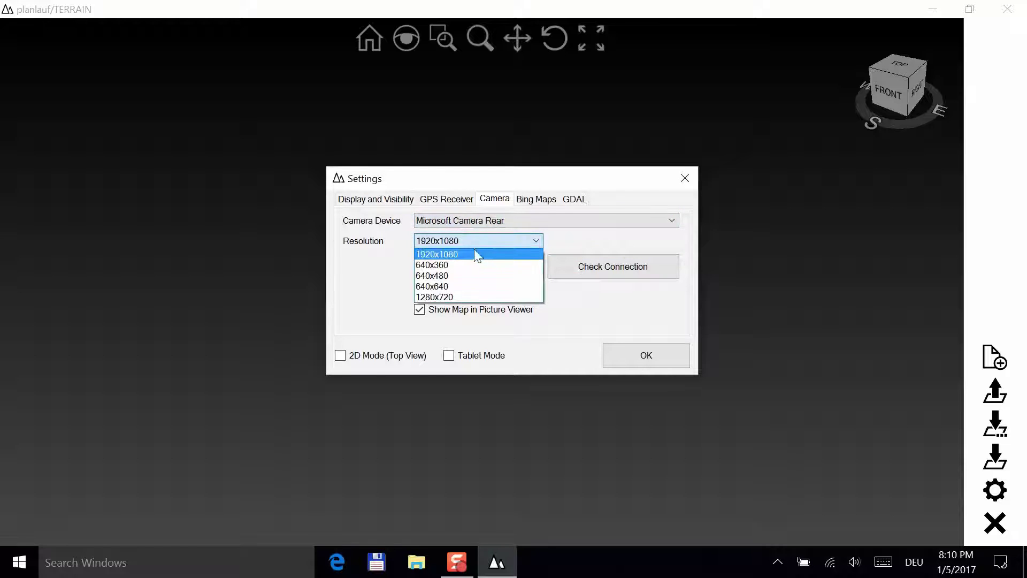
- Keep 1920x1080 resolution, paste the Bing Maps key, and show the GDAL settings
{"action": "left_click", "coordinate": [459, 257]}
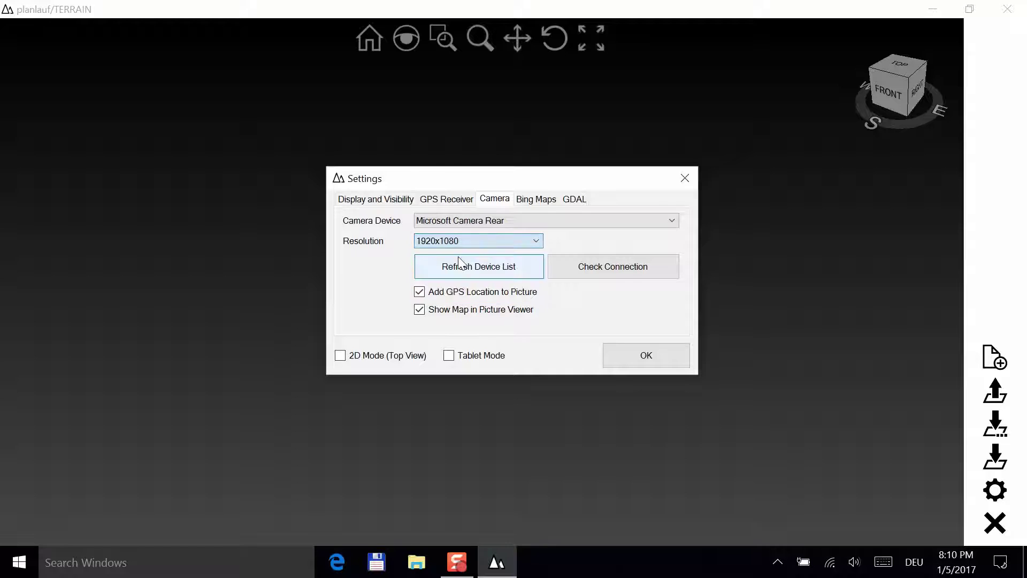
{"action": "left_click", "coordinate": [541, 203]}
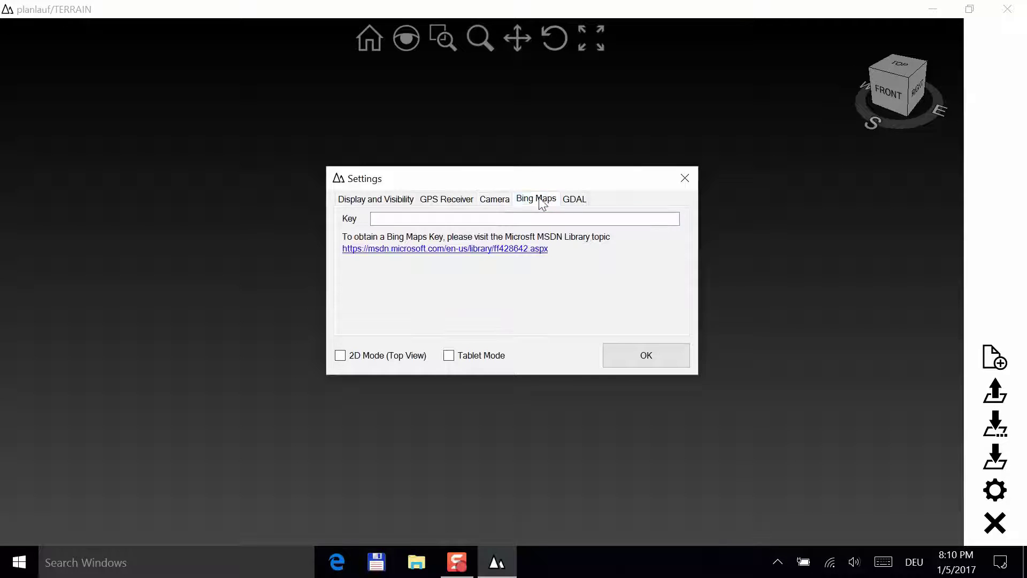
{"action": "left_click", "coordinate": [508, 217]}
{"action": "key", "text": "ctrl+v"}
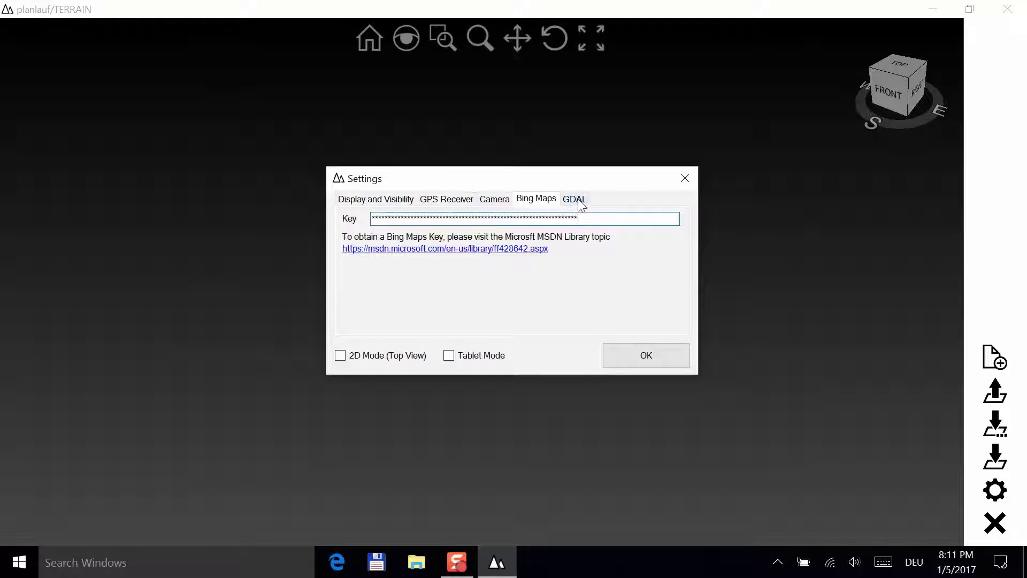
{"action": "left_click", "coordinate": [573, 197]}
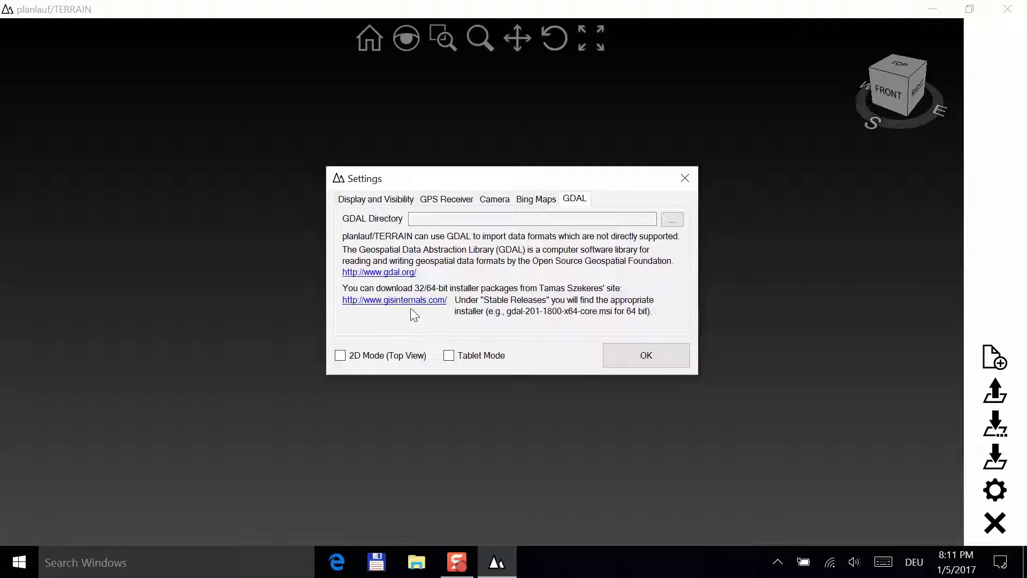
- Open the GISInternals Stable Releases list for release-1800-x64-gdal-2-1-2-mapserver-7-0-2 (MSVC 2013 x64)
{"action": "left_click", "coordinate": [410, 303]}
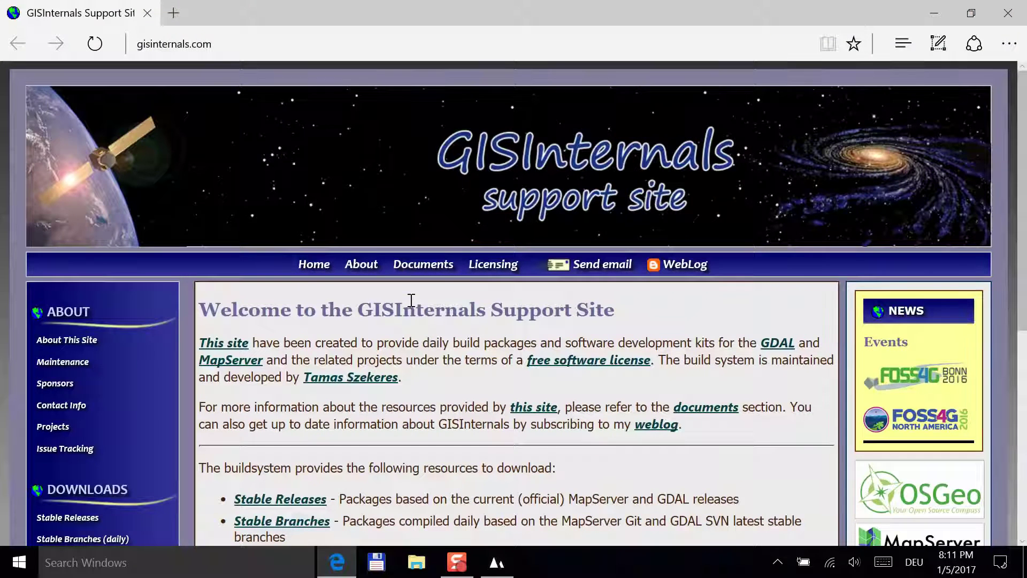
{"action": "scroll", "coordinate": [412, 301], "scroll_direction": "down", "scroll_amount": 3}
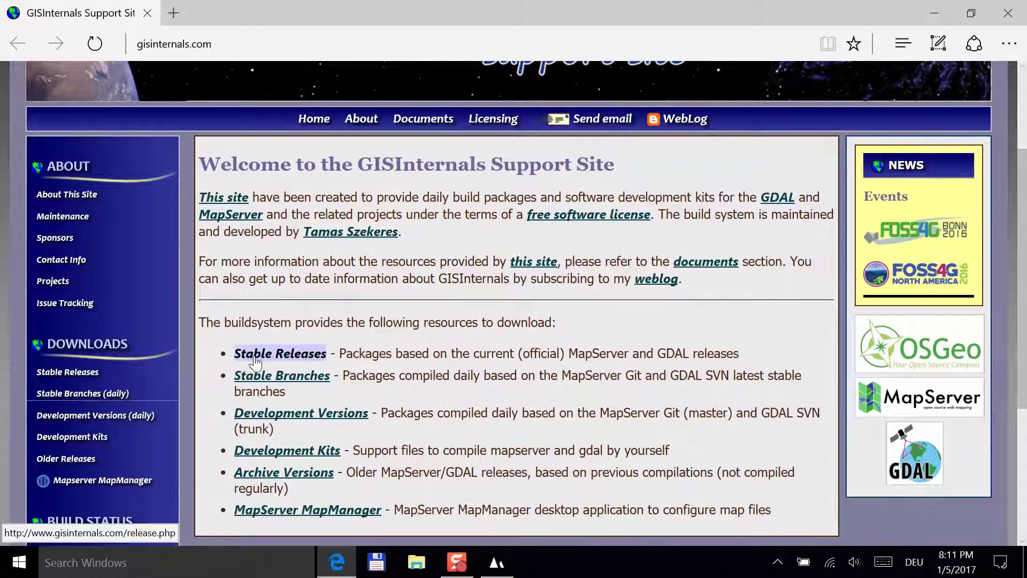
{"action": "left_click", "coordinate": [257, 361]}
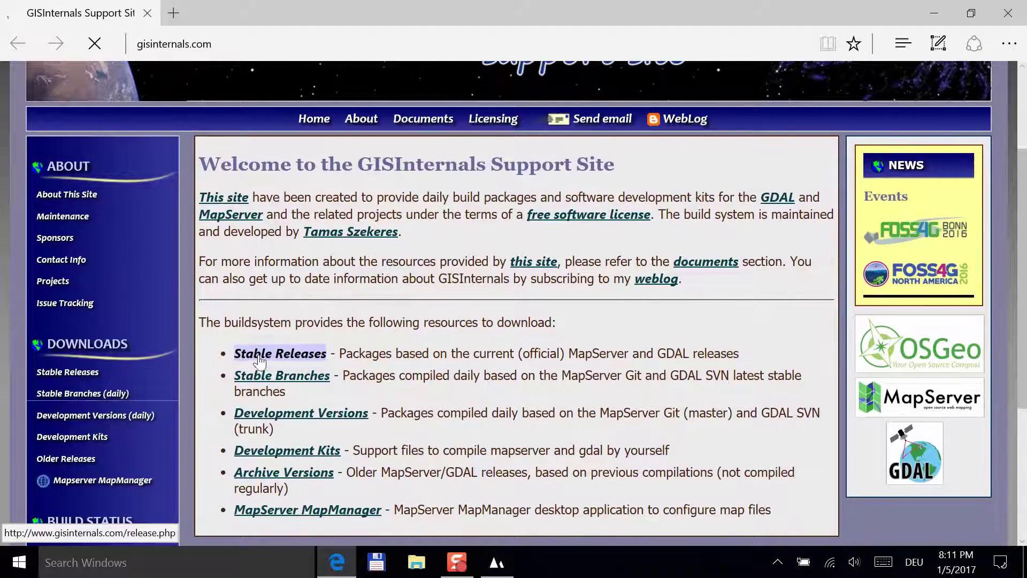
{"action": "scroll", "coordinate": [258, 360], "scroll_direction": "down", "scroll_amount": 3}
{"action": "scroll", "coordinate": [258, 360], "scroll_direction": "down", "scroll_amount": 4}
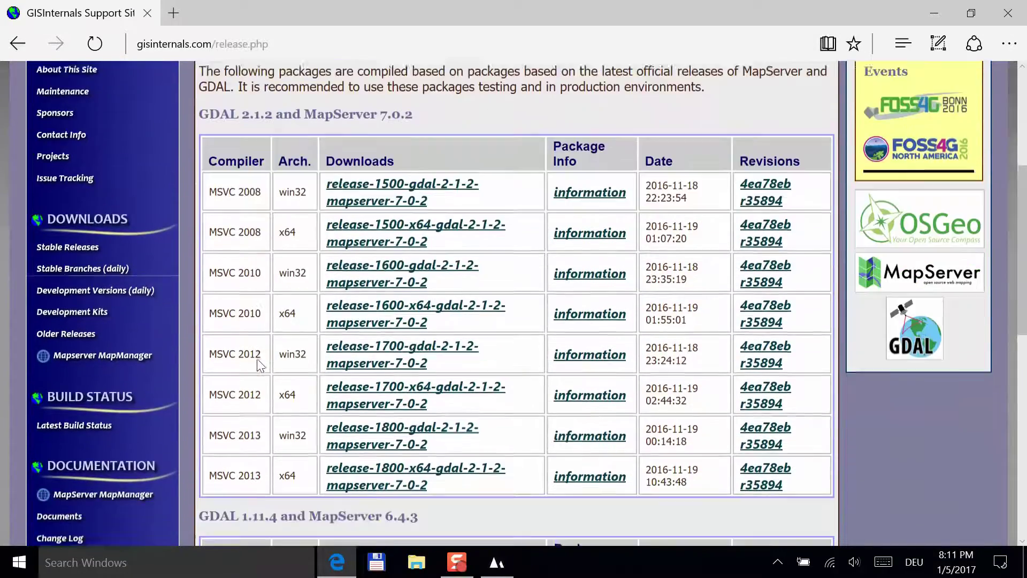
{"action": "left_click_drag", "start_coordinate": [281, 385], "coordinate": [351, 381]}
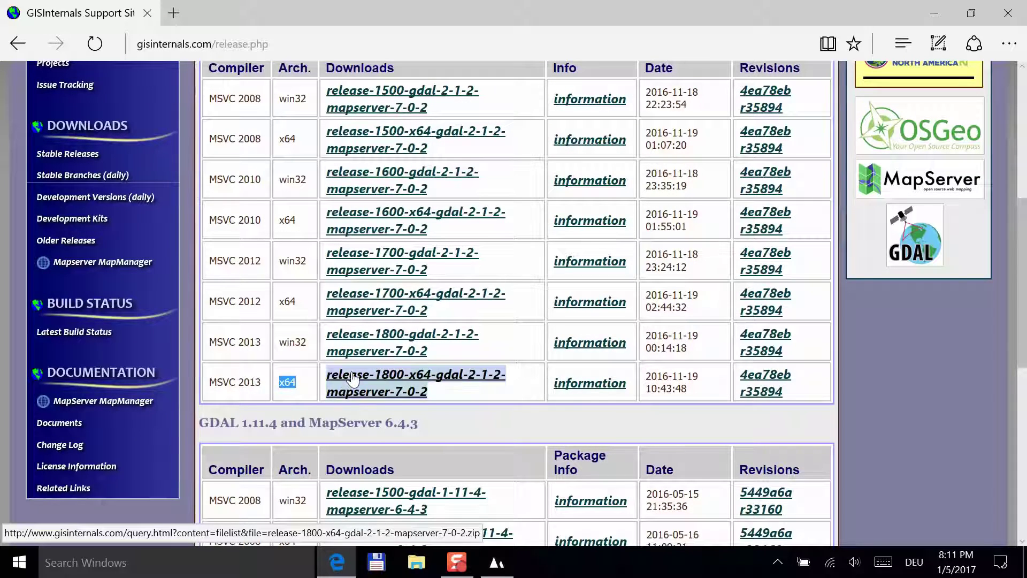
{"action": "left_click", "coordinate": [353, 379]}
- Download and save the gdal-201-1800-x64-core.msi installer
{"action": "scroll", "coordinate": [357, 379], "scroll_direction": "down", "scroll_amount": 3}
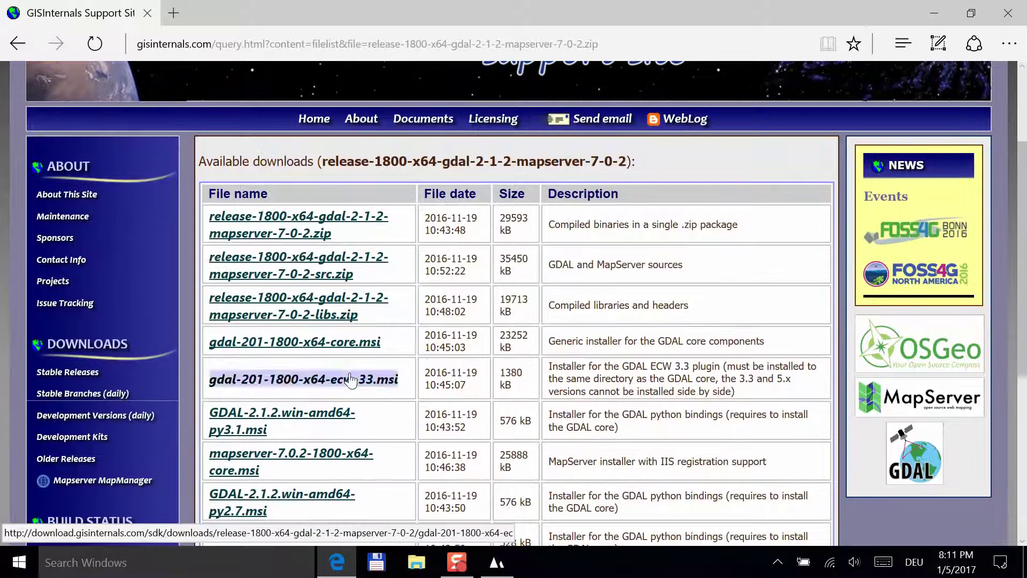
{"action": "left_click_drag", "start_coordinate": [546, 346], "coordinate": [765, 345]}
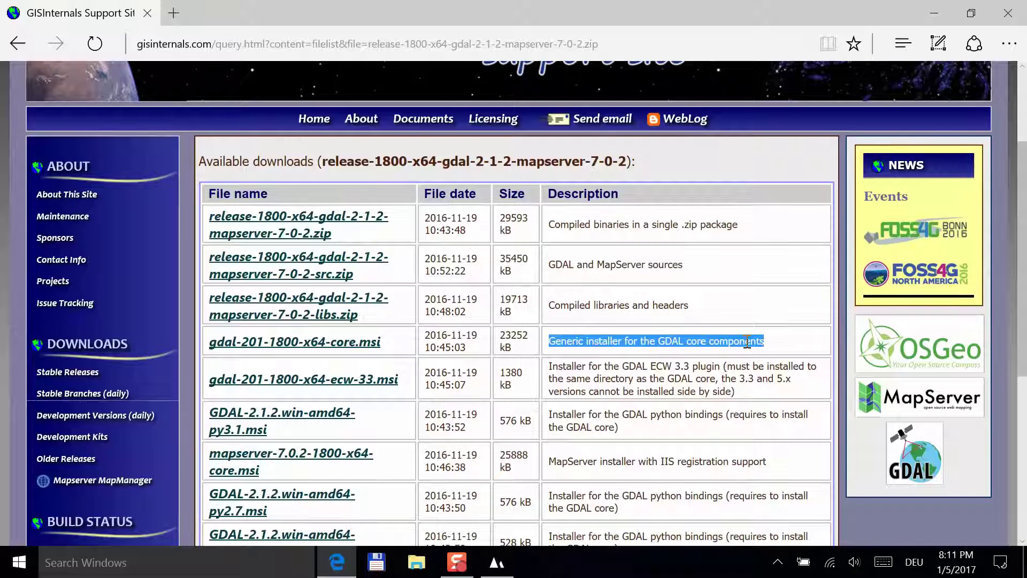
{"action": "left_click", "coordinate": [373, 345]}
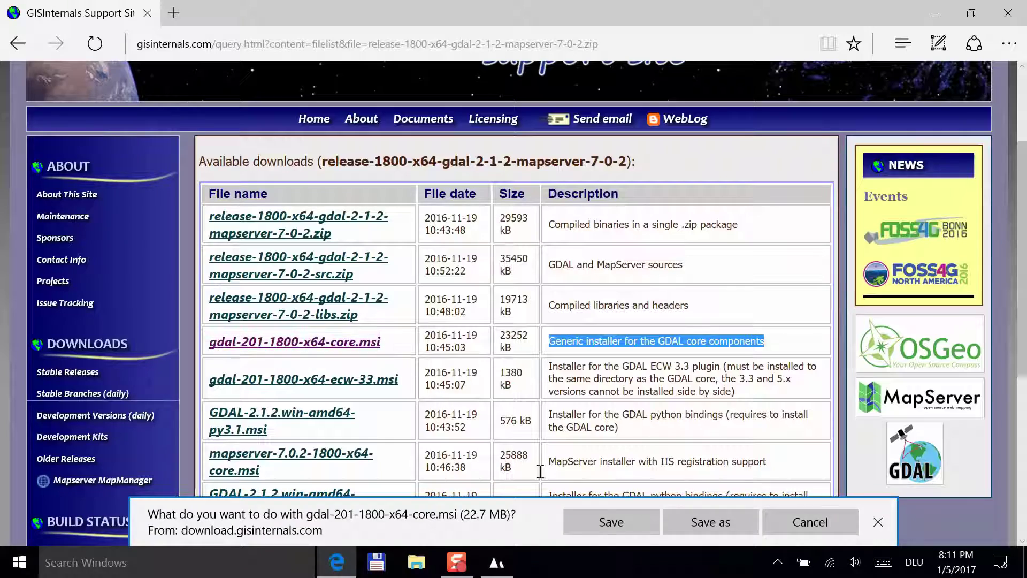
{"action": "left_click", "coordinate": [601, 522]}
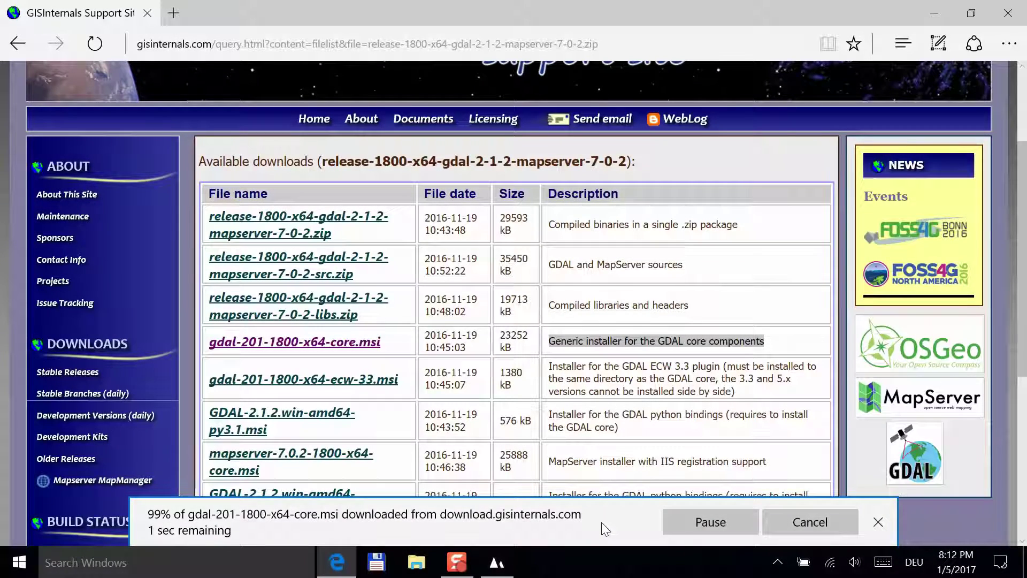
- Run the GDAL 201 installer, accept the license, choose Typical setup, and finish installing
{"action": "left_click", "coordinate": [603, 526]}
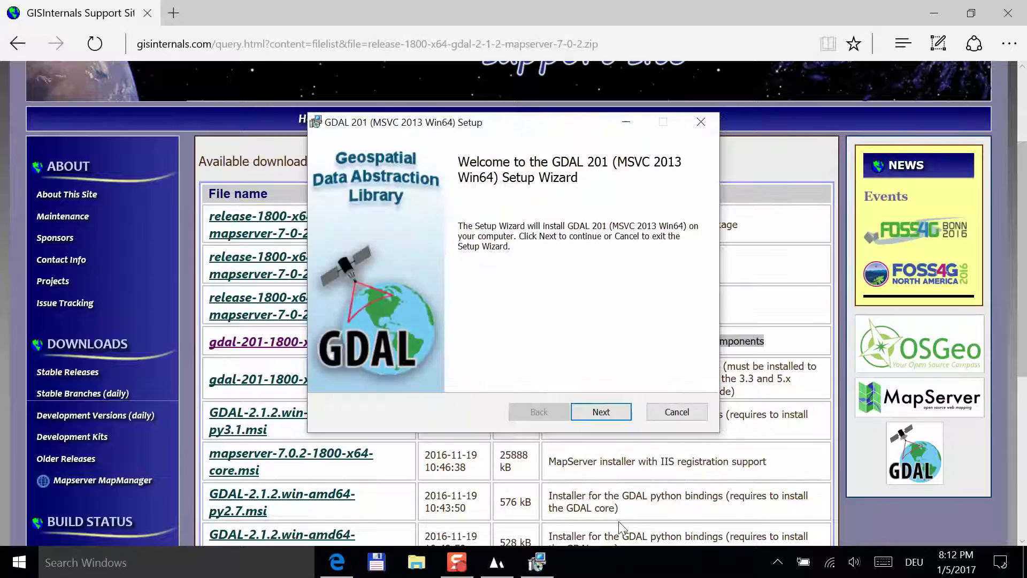
{"action": "left_click", "coordinate": [613, 414]}
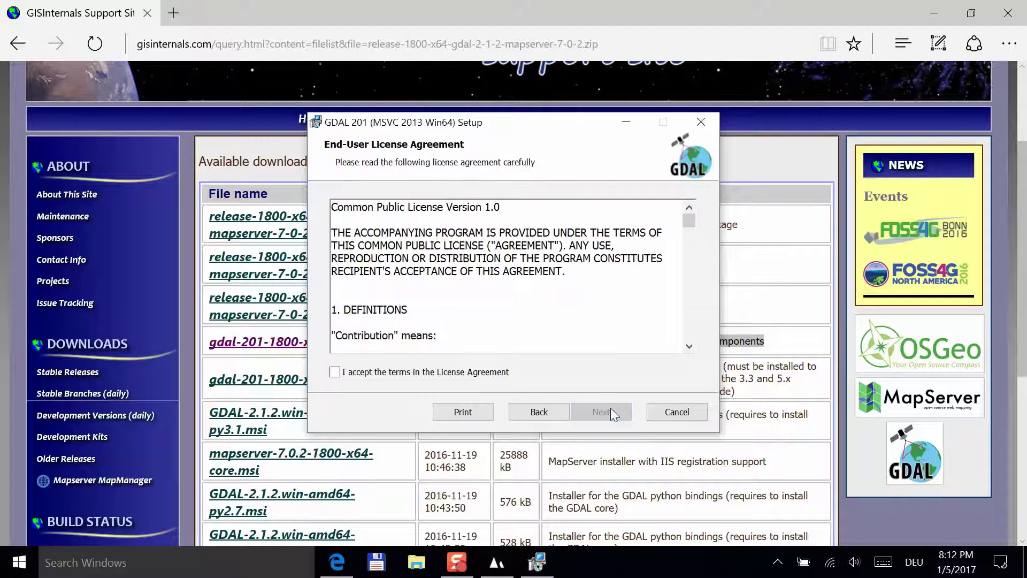
{"action": "left_click", "coordinate": [404, 373]}
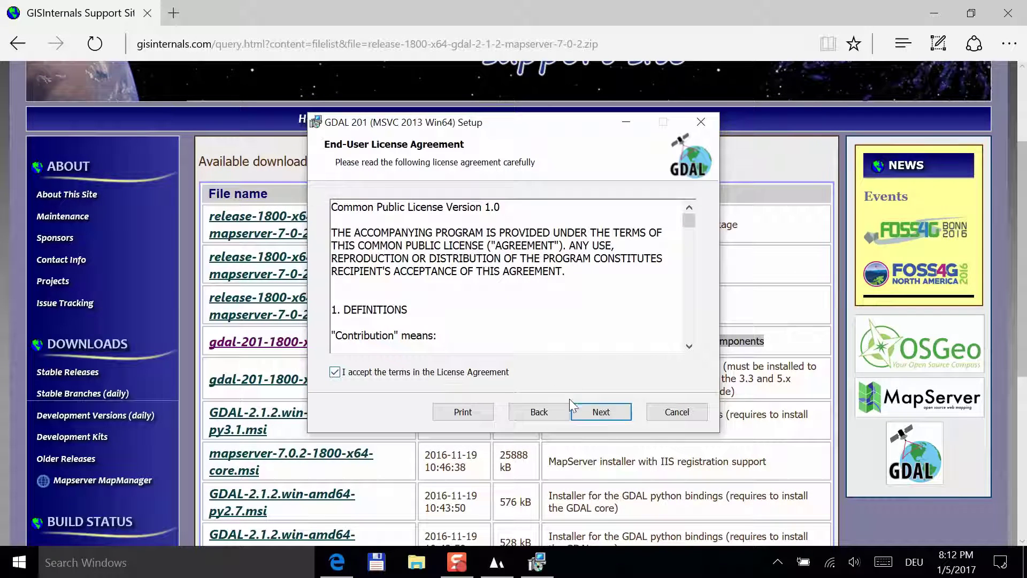
{"action": "left_click", "coordinate": [601, 412]}
{"action": "left_click", "coordinate": [422, 217]}
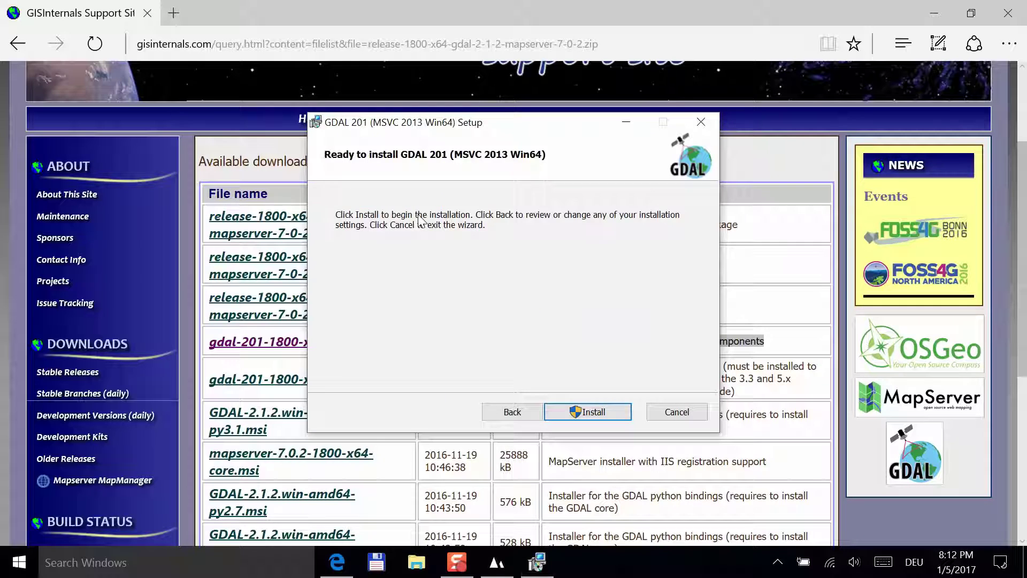
{"action": "left_click", "coordinate": [599, 410]}
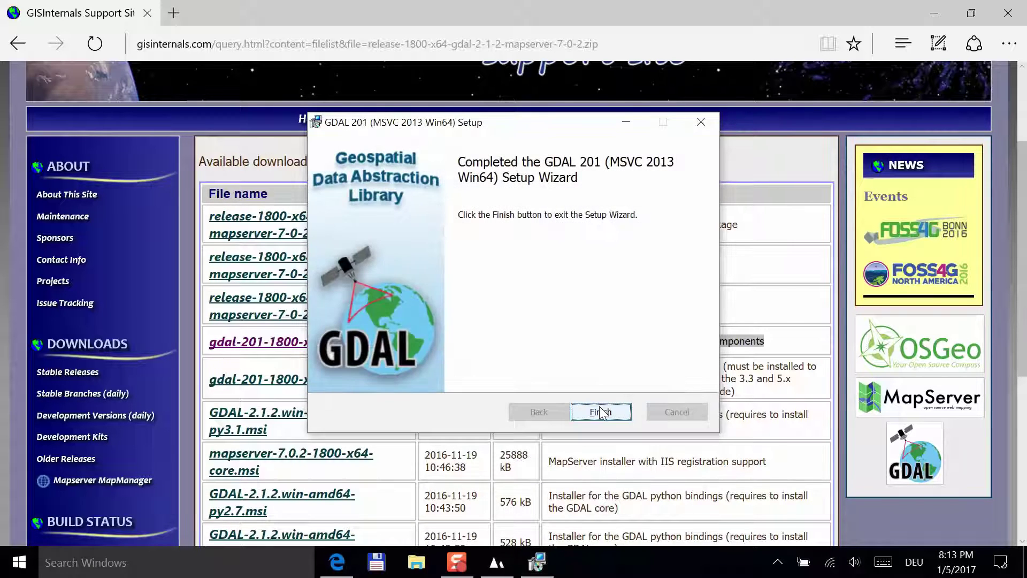
{"action": "left_click", "coordinate": [601, 412]}
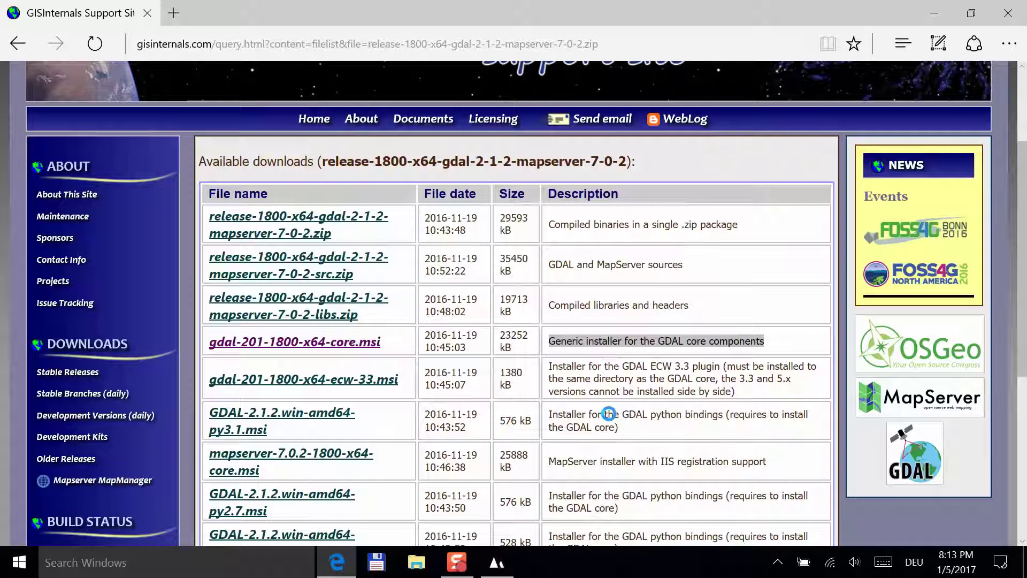
- Close Edge, confirm the settings and restart notice, then relaunch TERRAIN in trial mode
{"action": "left_click", "coordinate": [1008, 13]}
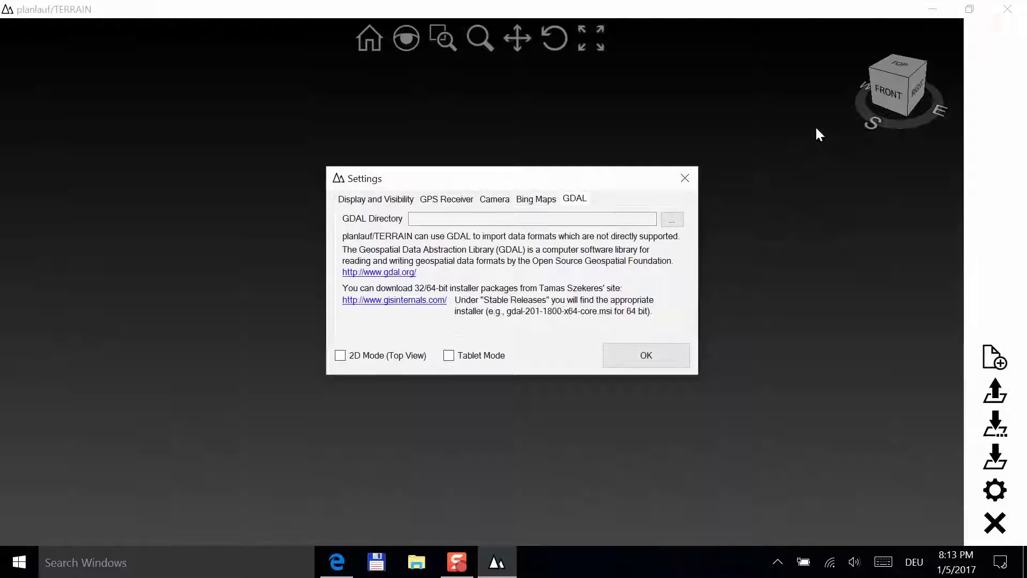
{"action": "left_click", "coordinate": [667, 361]}
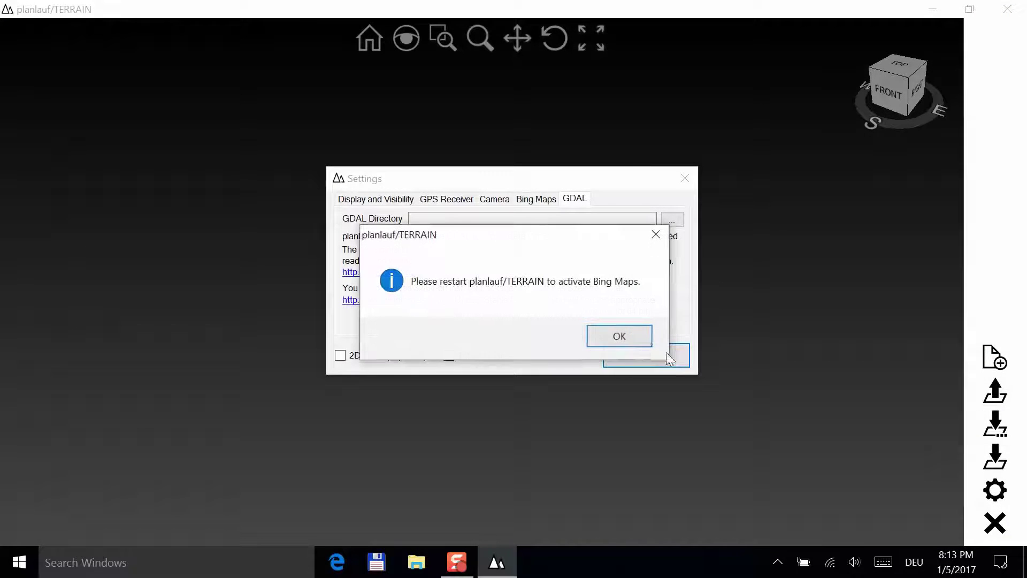
{"action": "left_click", "coordinate": [629, 336]}
{"action": "left_click", "coordinate": [995, 522]}
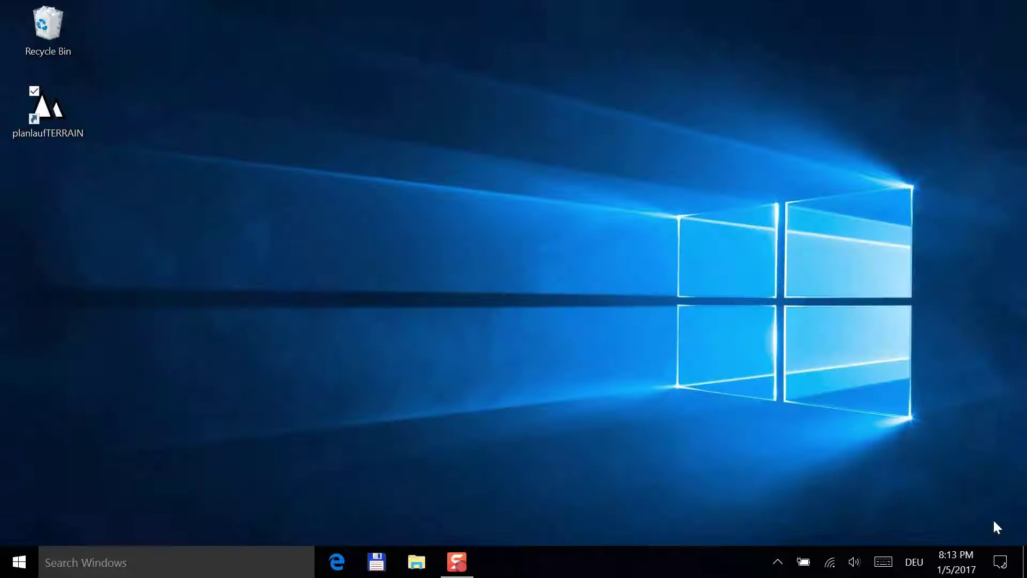
{"action": "double_click", "coordinate": [43, 111]}
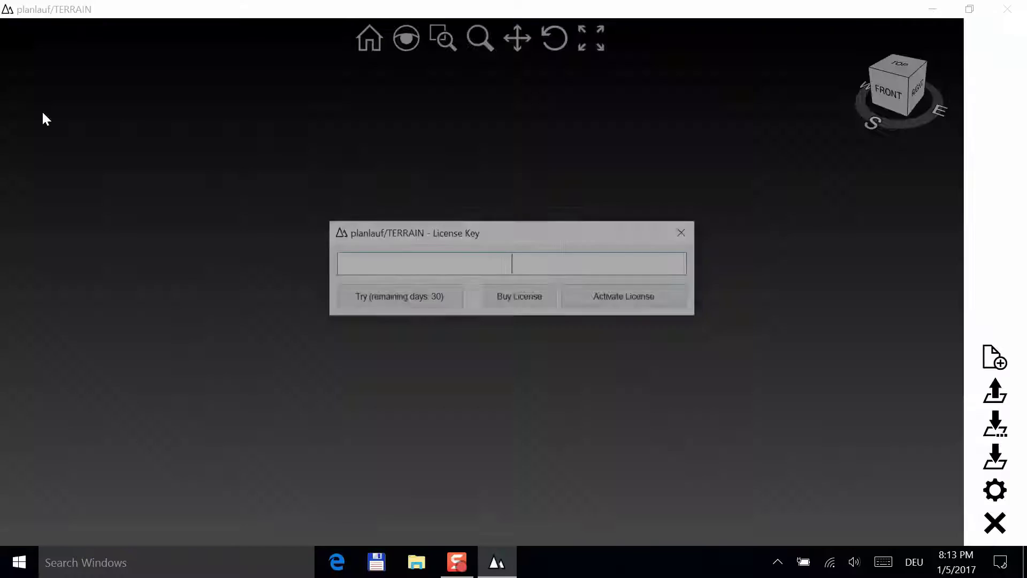
{"action": "left_click", "coordinate": [422, 297]}
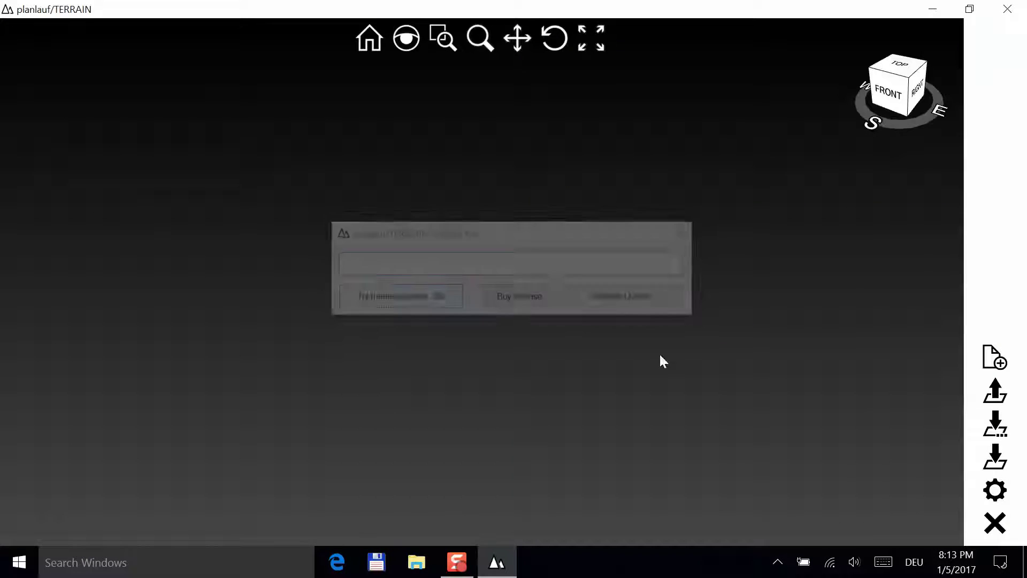
- Open all four dgm1 elevation files using the XYZ-File type filter
{"action": "left_click", "coordinate": [995, 423]}
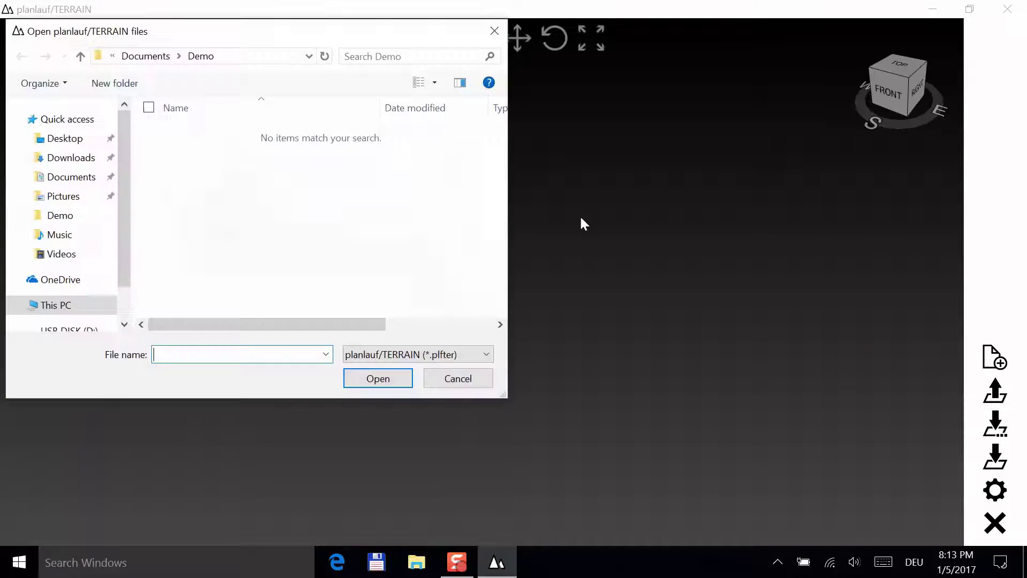
{"action": "left_click", "coordinate": [439, 354]}
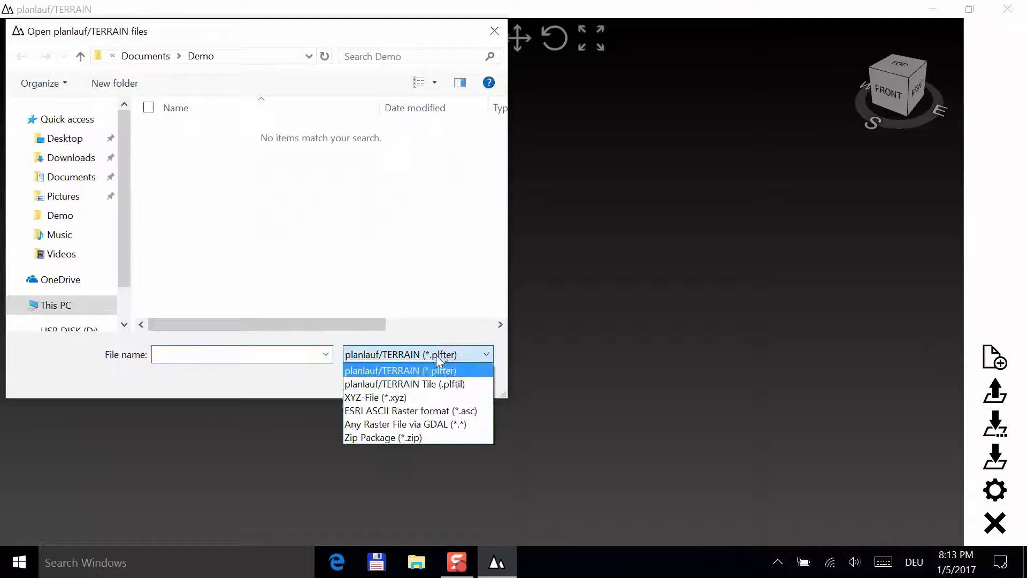
{"action": "left_click", "coordinate": [396, 397]}
{"action": "left_click", "coordinate": [248, 136]}
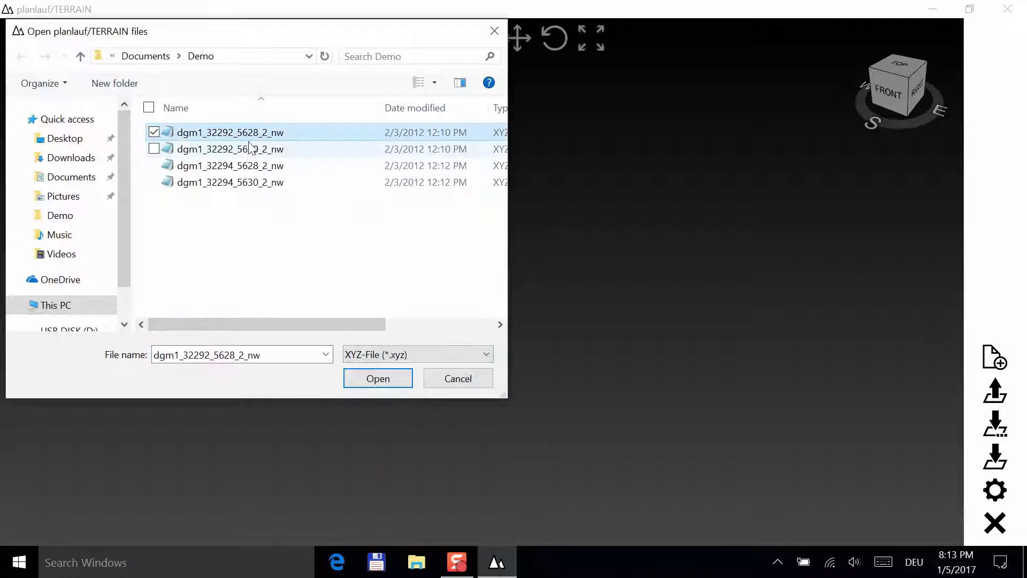
{"action": "left_click", "coordinate": [246, 149], "text": "ctrl"}
{"action": "left_click", "coordinate": [246, 166], "text": "ctrl"}
{"action": "left_click", "coordinate": [245, 182], "text": "ctrl"}
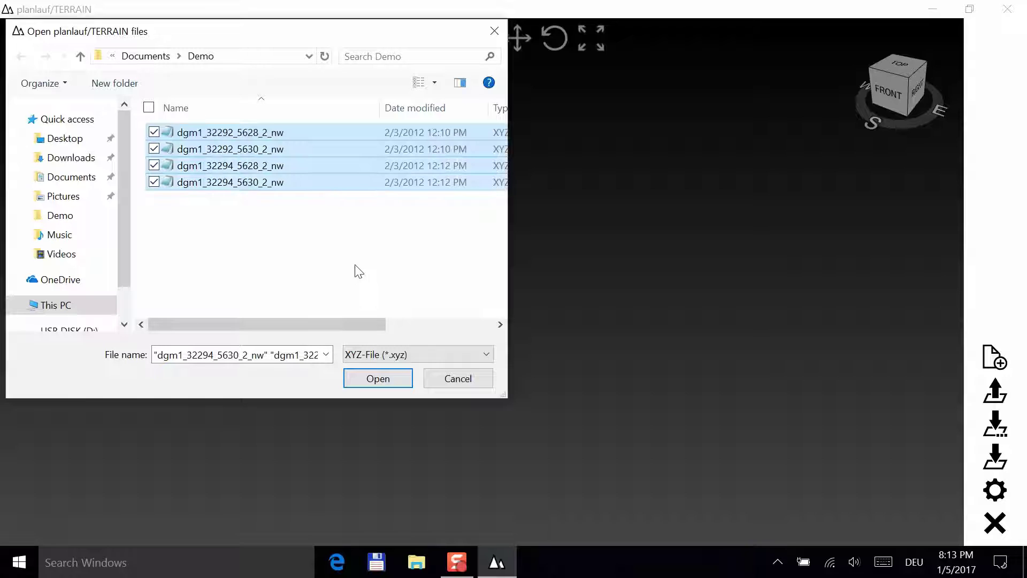
{"action": "left_click", "coordinate": [386, 378]}
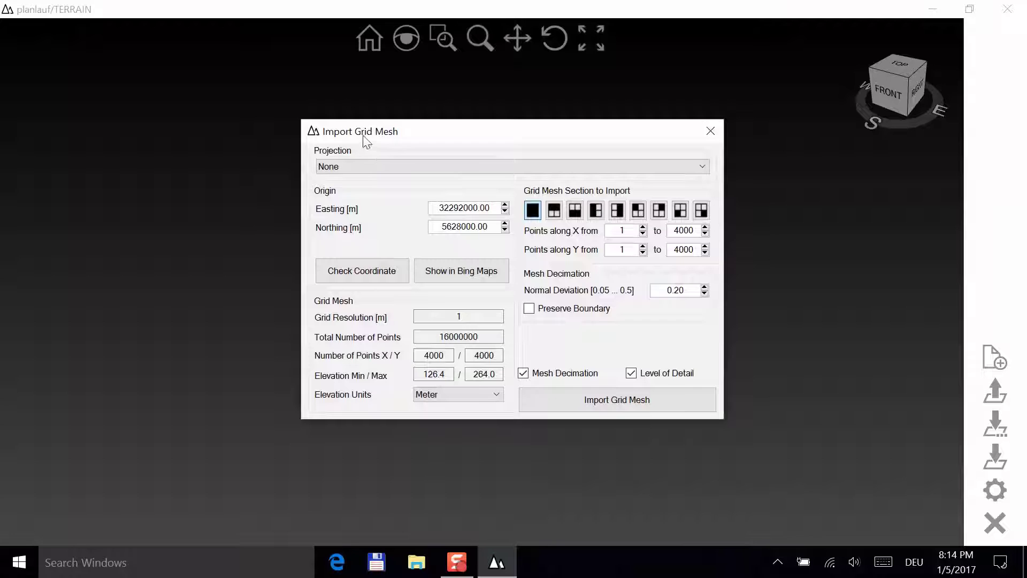
- Set projection to UTM zone 32 and verify the origin coordinate 292000.00 / 5628000.00
{"action": "left_click", "coordinate": [368, 165]}
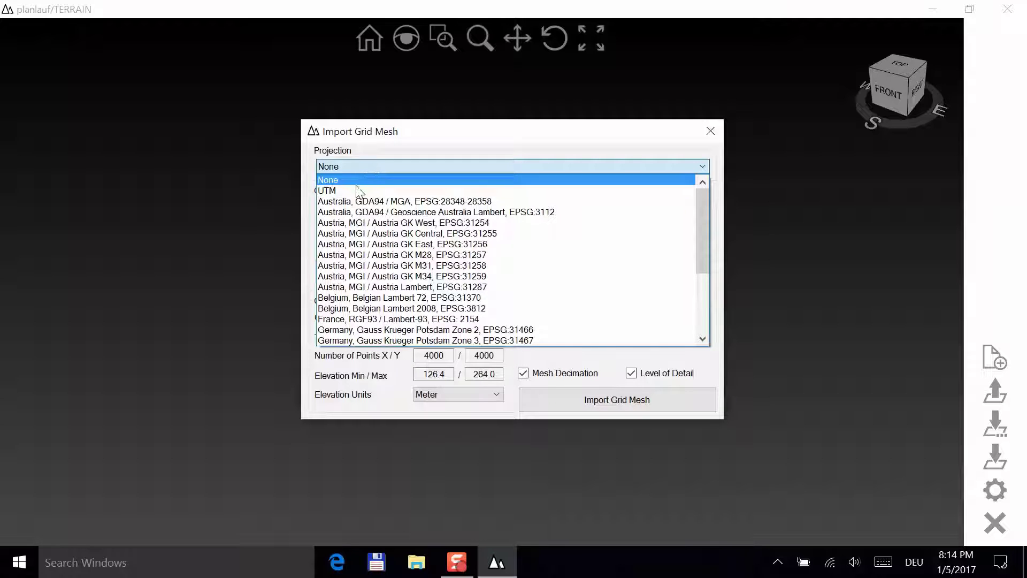
{"action": "left_click", "coordinate": [357, 186]}
{"action": "double_click", "coordinate": [384, 246]}
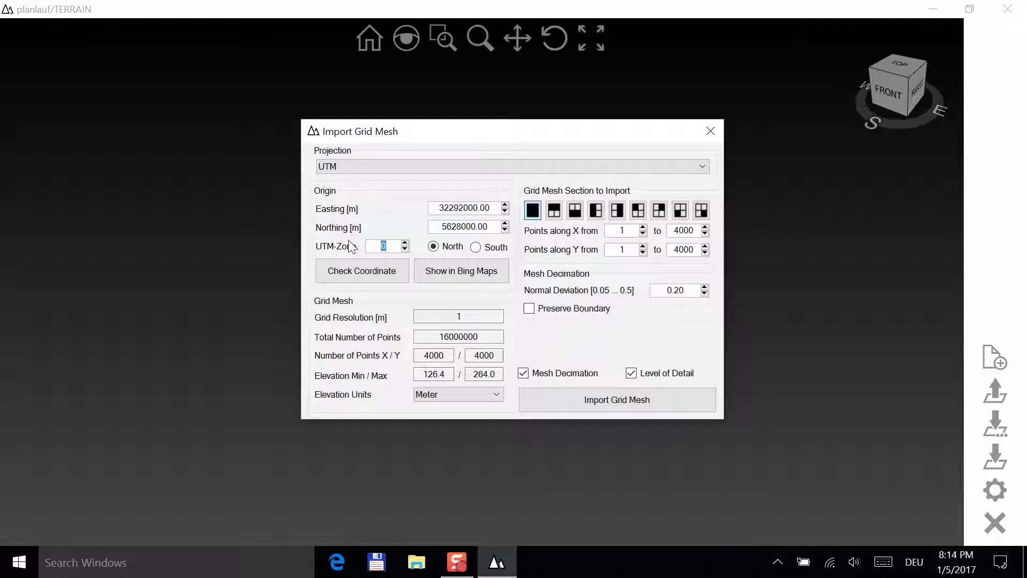
{"action": "type", "text": "32"}
{"action": "left_click", "coordinate": [347, 271]}
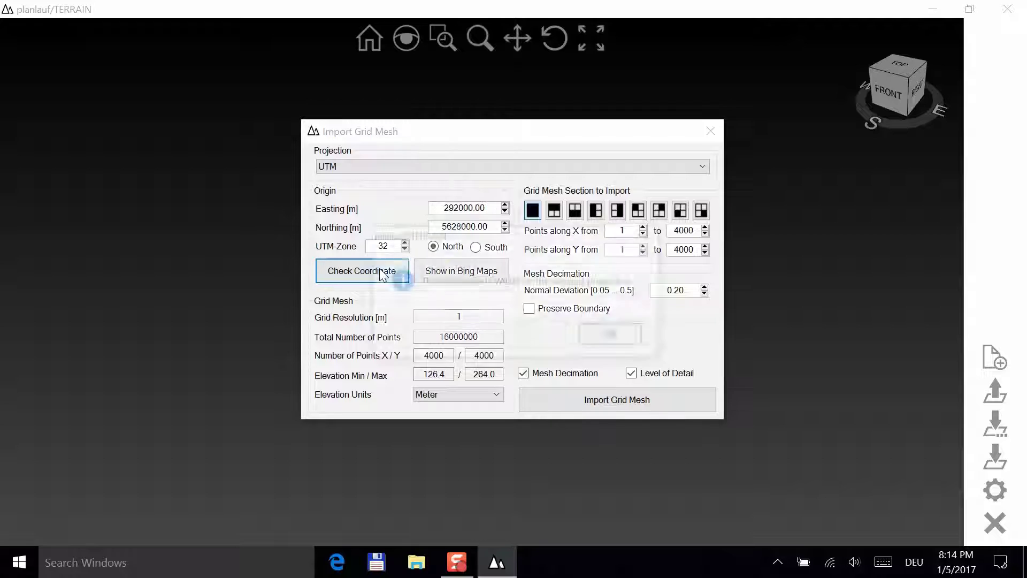
{"action": "left_click", "coordinate": [625, 338]}
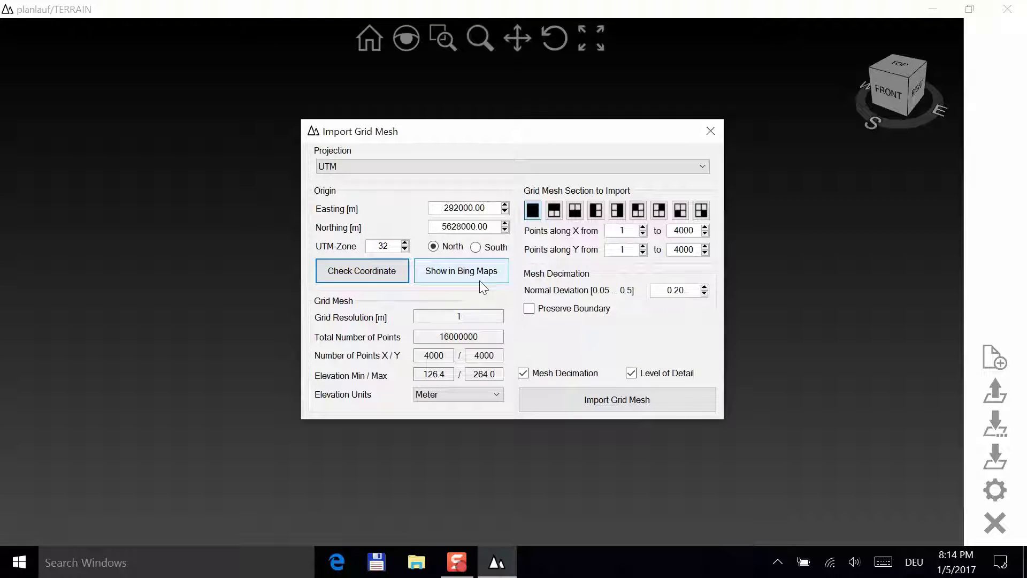
- Show the grid location in Bing Maps and preview the half and quadrant import-area options
{"action": "left_click", "coordinate": [450, 267]}
{"action": "left_click_drag", "start_coordinate": [508, 138], "coordinate": [702, 162]}
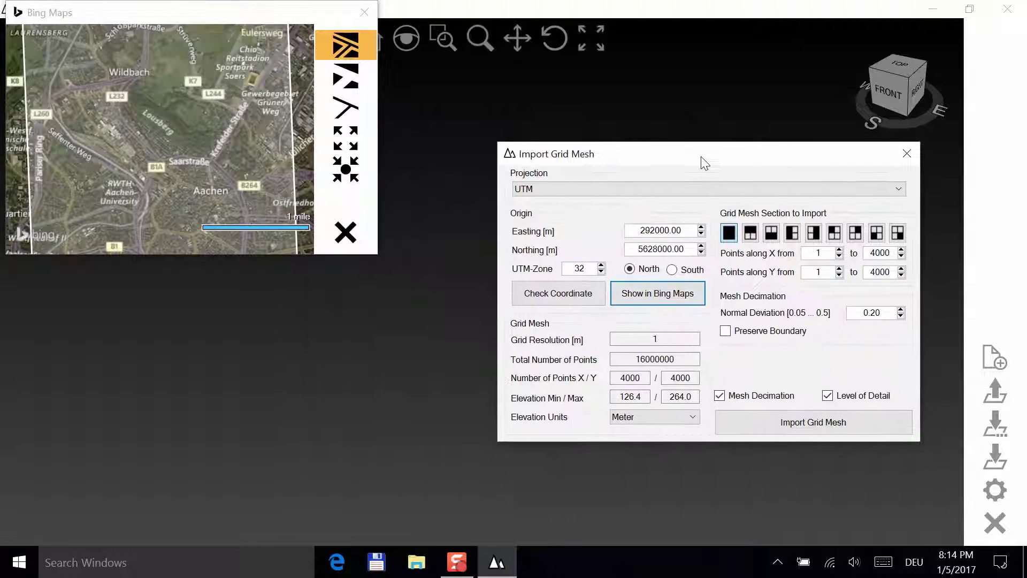
{"action": "left_click_drag", "start_coordinate": [207, 11], "coordinate": [216, 80]}
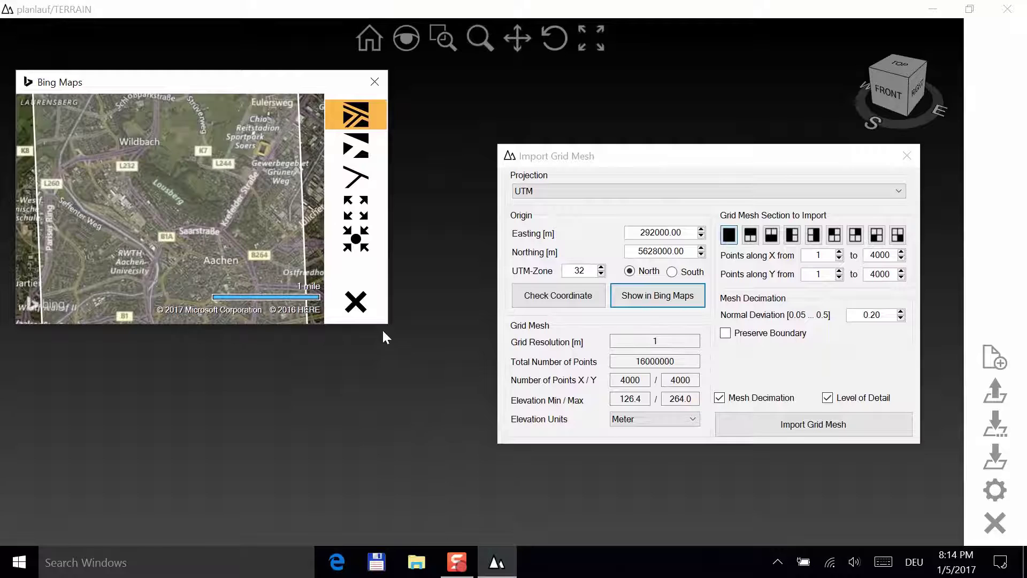
{"action": "left_click_drag", "start_coordinate": [388, 323], "coordinate": [485, 458]}
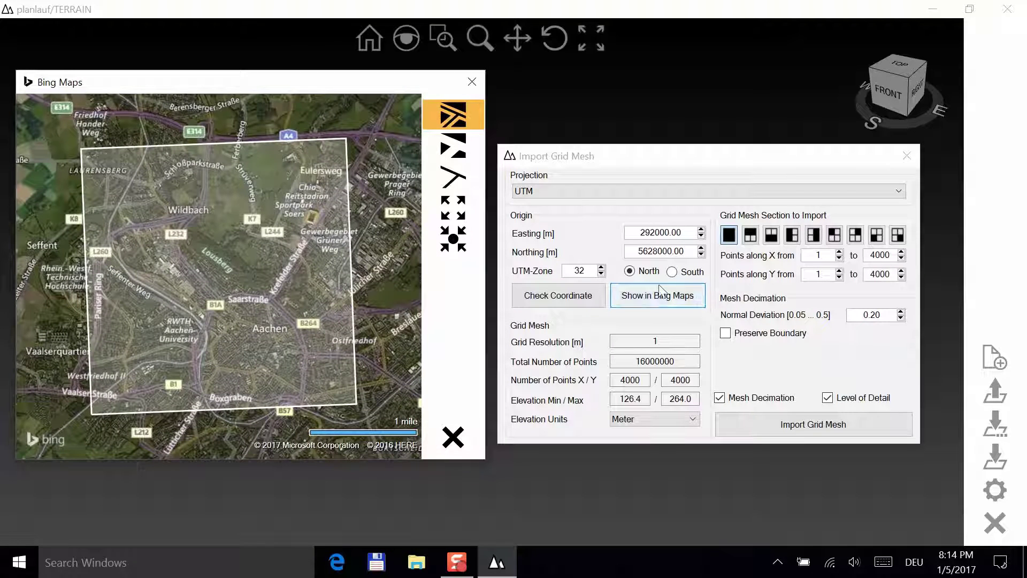
{"action": "left_click", "coordinate": [751, 236]}
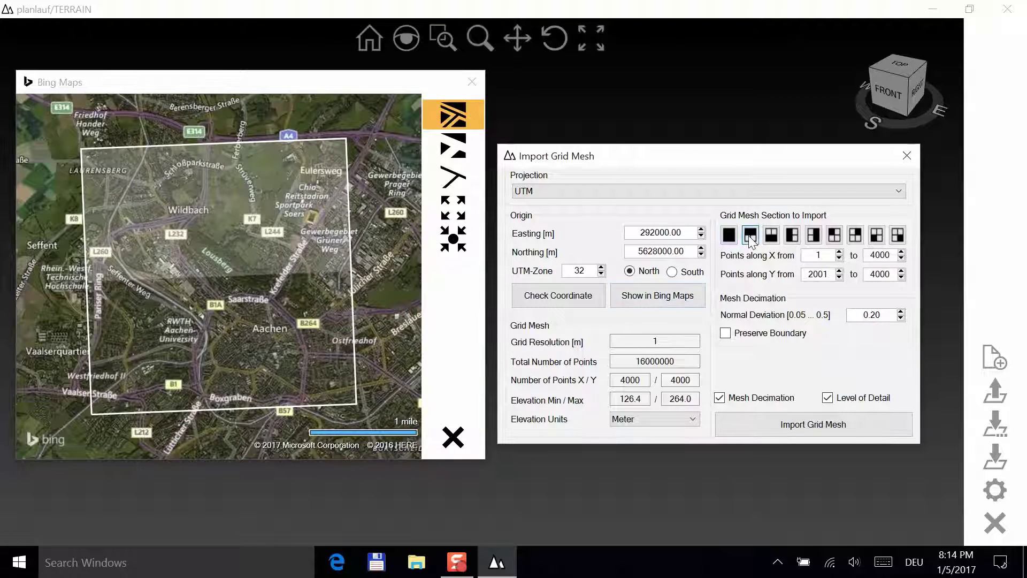
{"action": "left_click", "coordinate": [772, 236]}
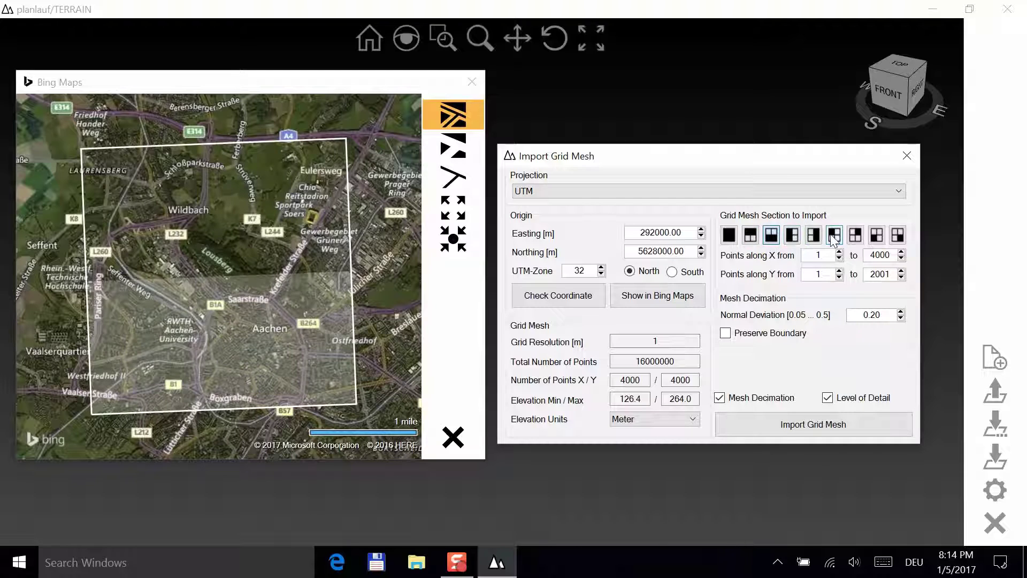
{"action": "left_click", "coordinate": [834, 236]}
{"action": "left_click", "coordinate": [897, 235]}
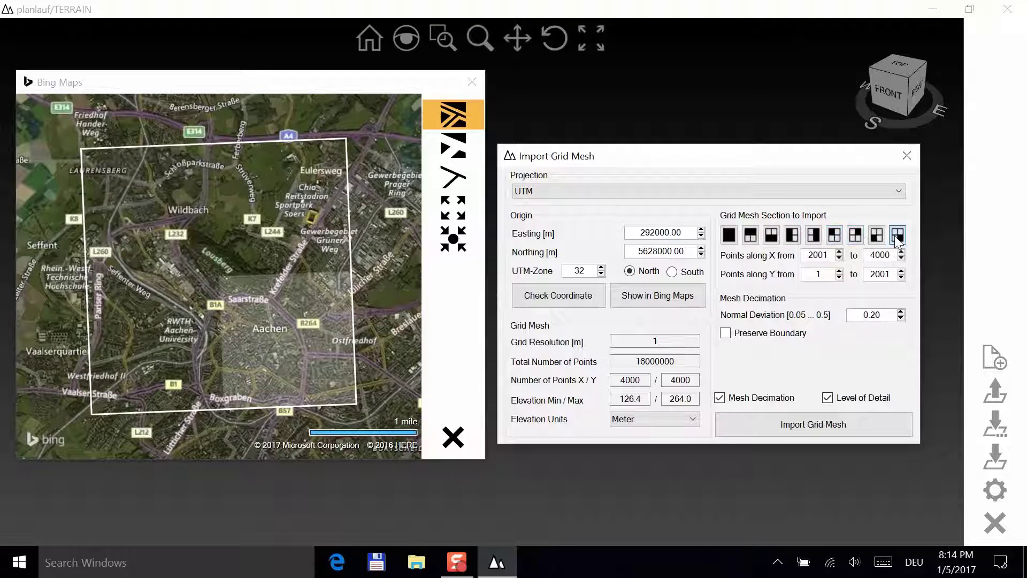
{"action": "left_click", "coordinate": [728, 236]}
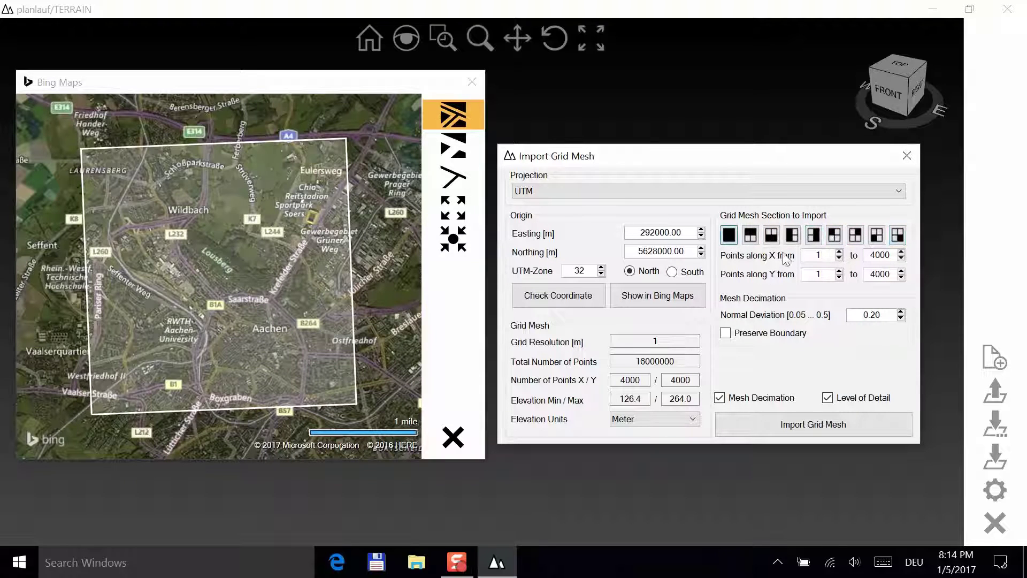
- Limit X and Y to 1001–3000, set normal deviation 0.15, preserve boundary, disable level of detail
{"action": "left_click", "coordinate": [821, 255]}
{"action": "type", "text": "001"}
{"action": "left_click", "coordinate": [830, 273]}
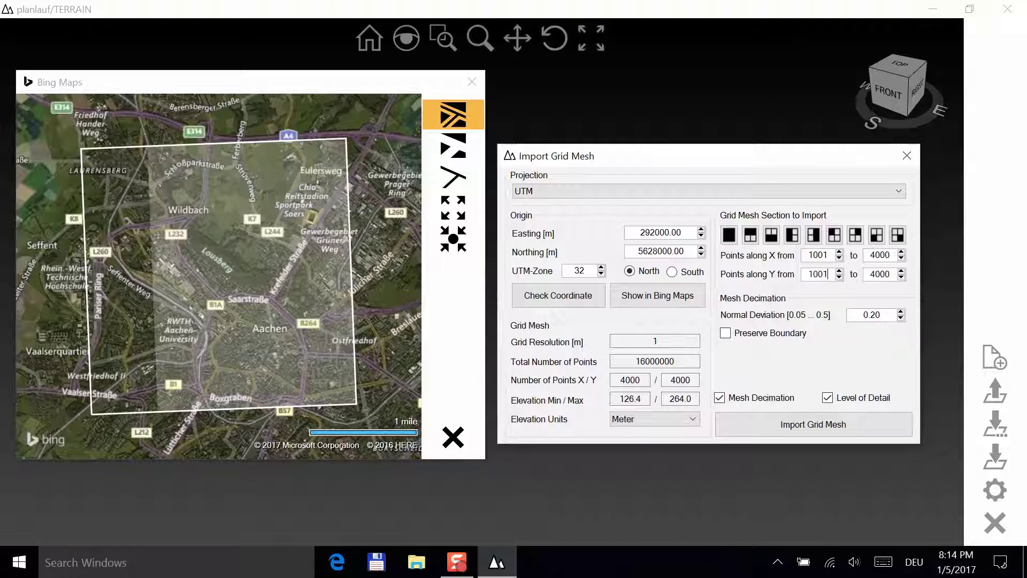
{"action": "type", "text": "001"}
{"action": "left_click", "coordinate": [872, 258]}
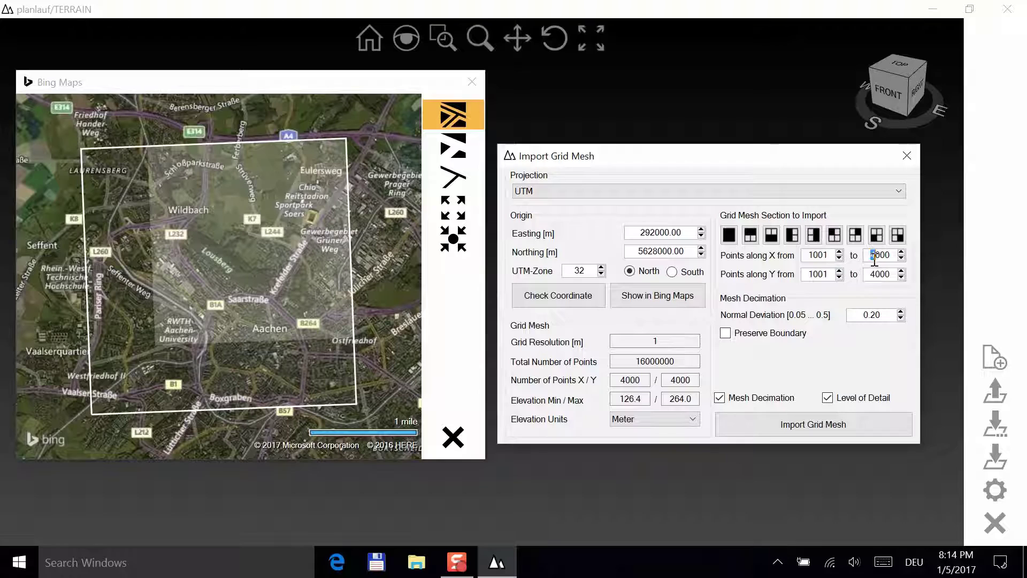
{"action": "type", "text": "2"}
{"action": "left_click_drag", "start_coordinate": [877, 275], "coordinate": [870, 274]}
{"action": "type", "text": "3"}
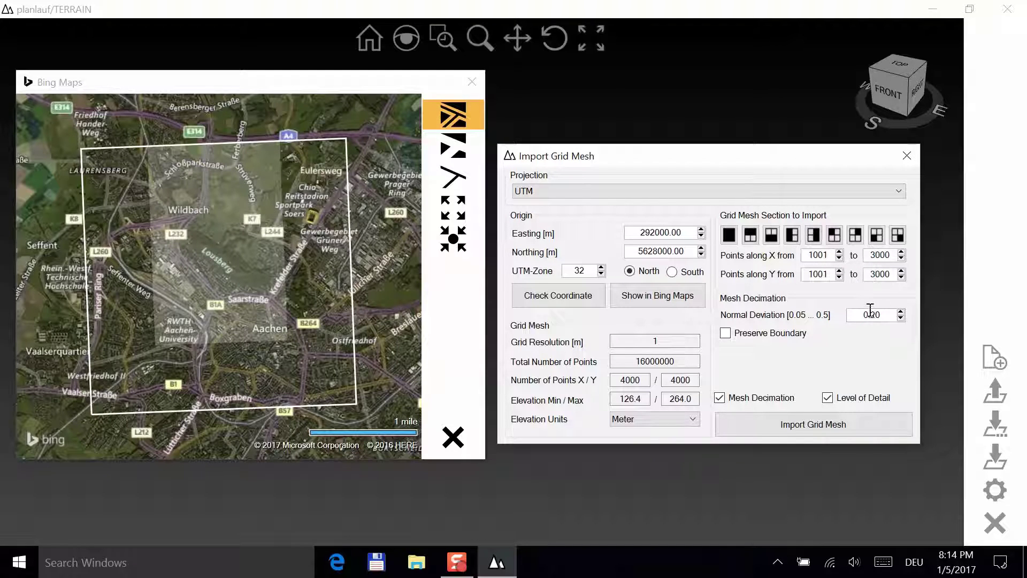
{"action": "left_click", "coordinate": [868, 314]}
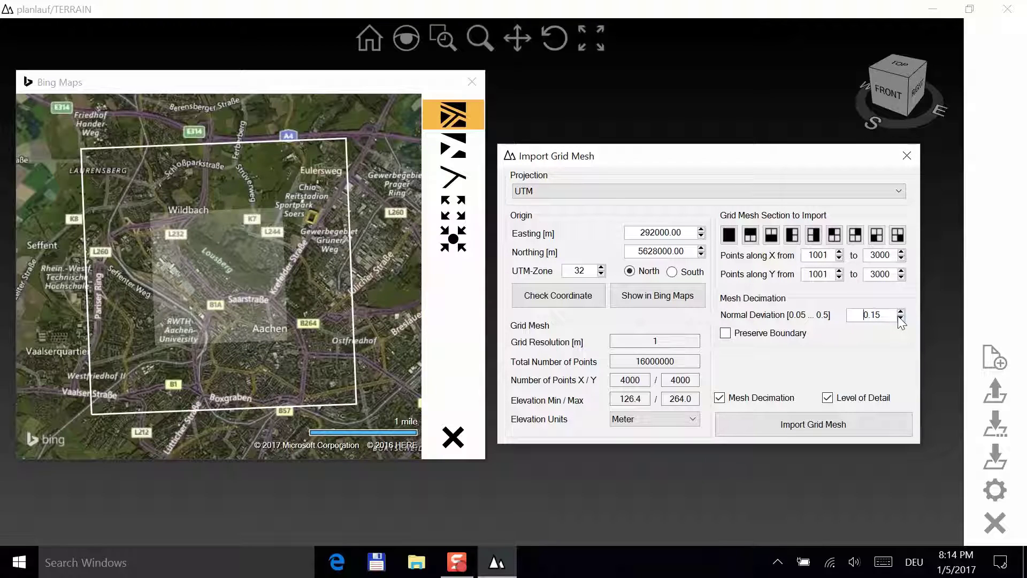
{"action": "left_click", "coordinate": [774, 336]}
{"action": "left_click", "coordinate": [768, 402]}
- Import the trimmed grid mesh and save it as Demo.plftil
{"action": "left_click", "coordinate": [800, 428]}
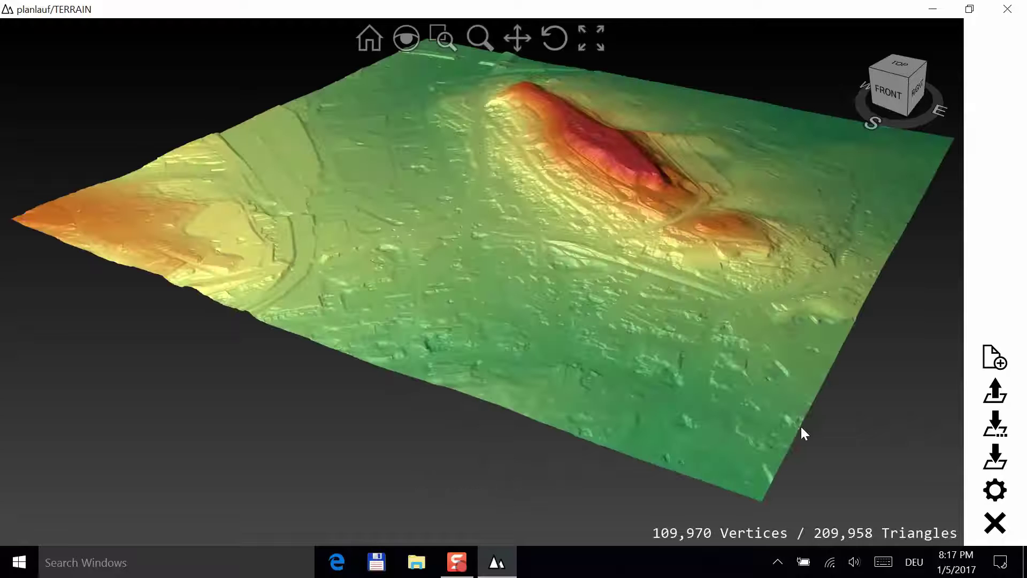
{"action": "left_click", "coordinate": [996, 458]}
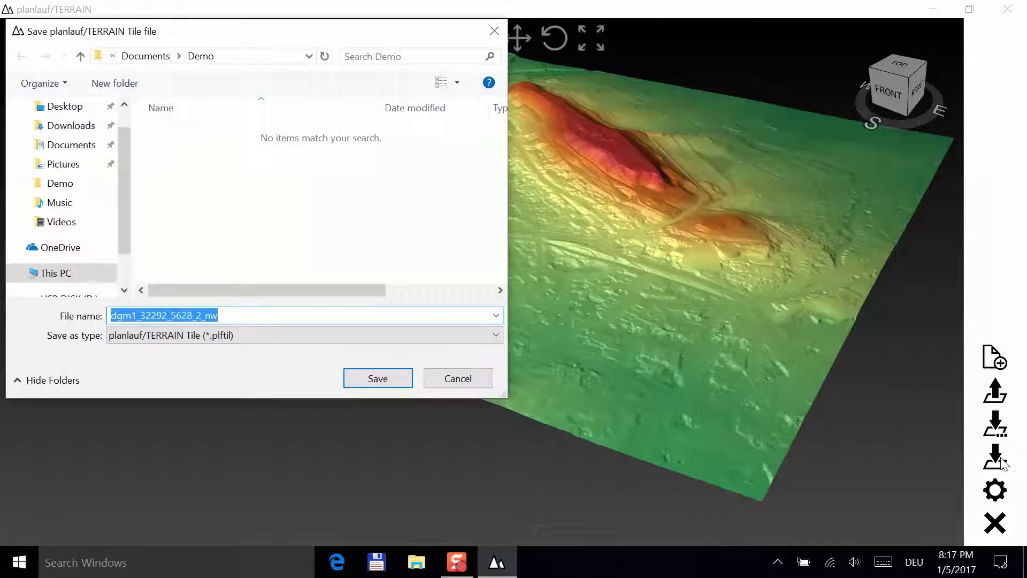
{"action": "type", "text": "Demo"}
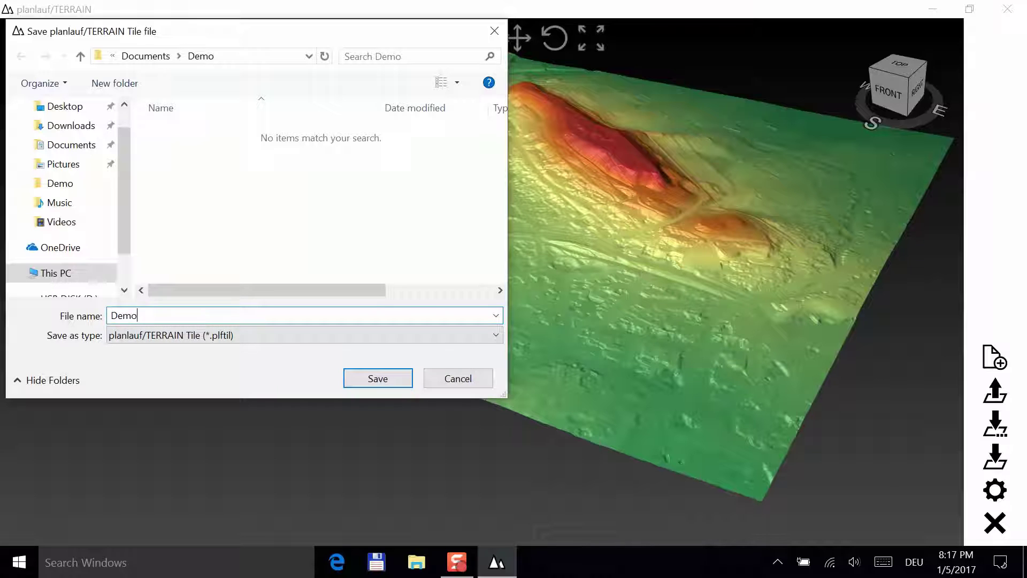
{"action": "key", "text": "Return"}
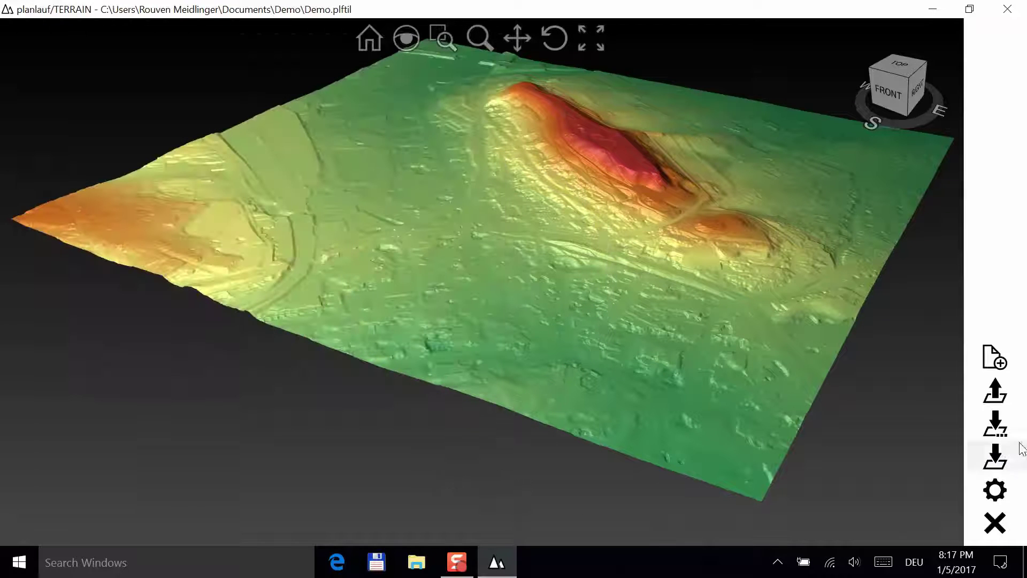
- Start a new terrain file from tiles and open the Demo tile file
{"action": "left_click", "coordinate": [990, 358]}
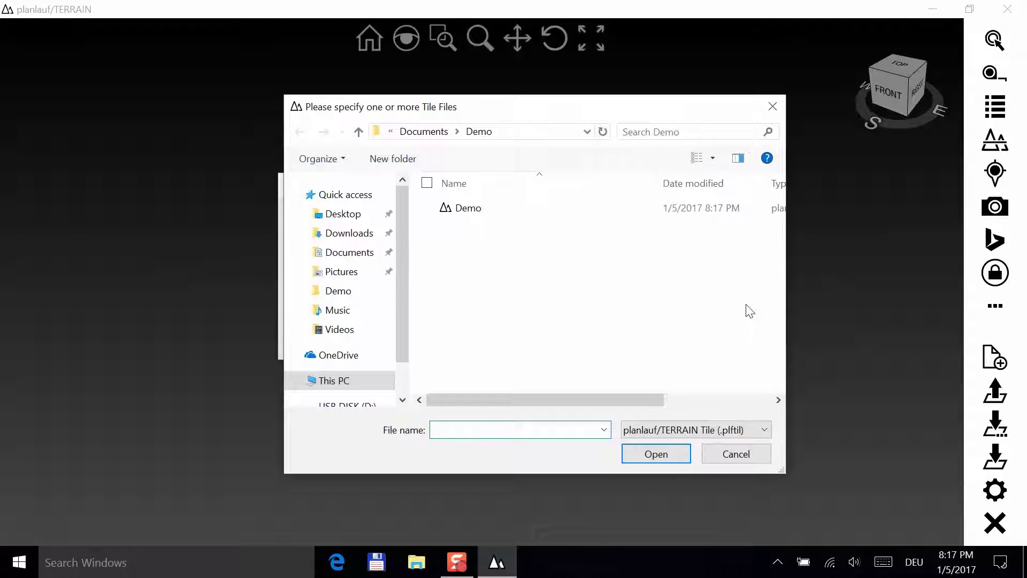
{"action": "double_click", "coordinate": [482, 209]}
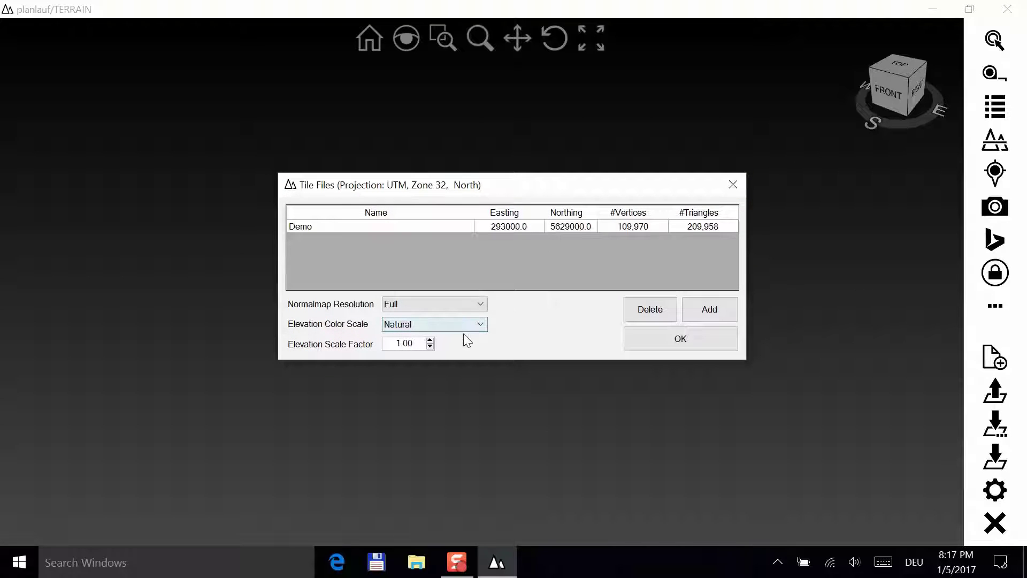
{"action": "left_click", "coordinate": [649, 342]}
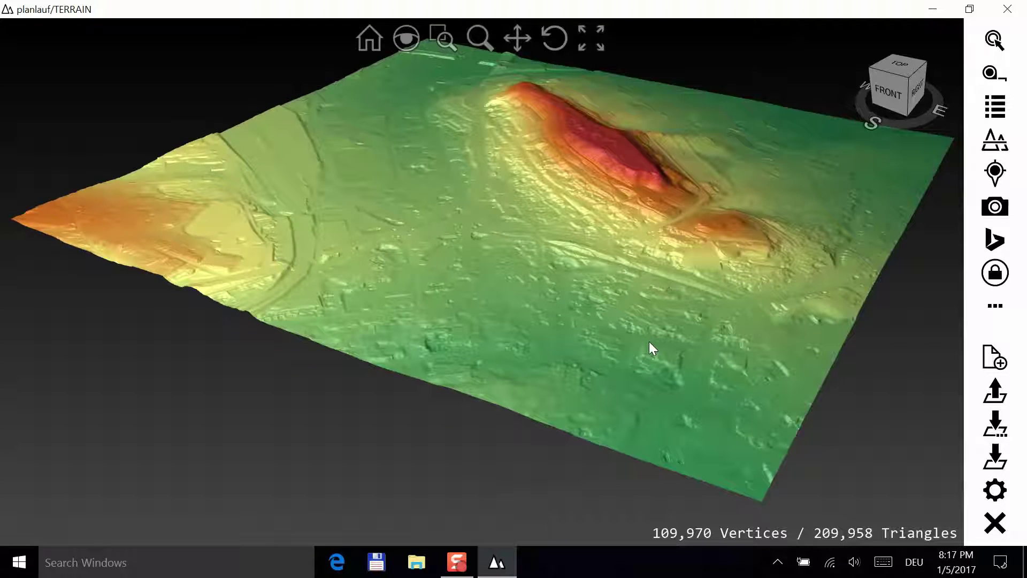
{"action": "left_click", "coordinate": [993, 308]}
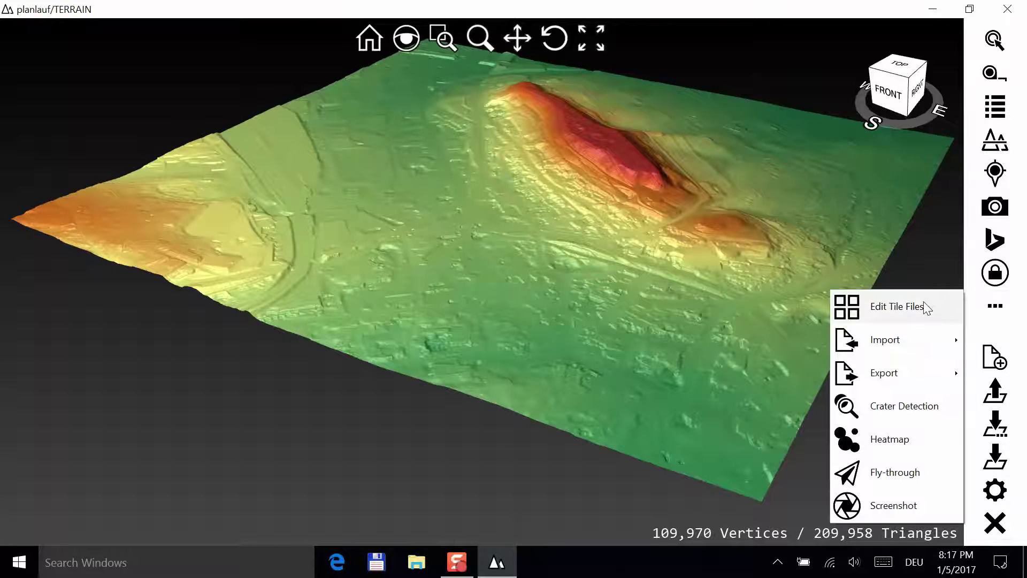
{"action": "left_click", "coordinate": [903, 315]}
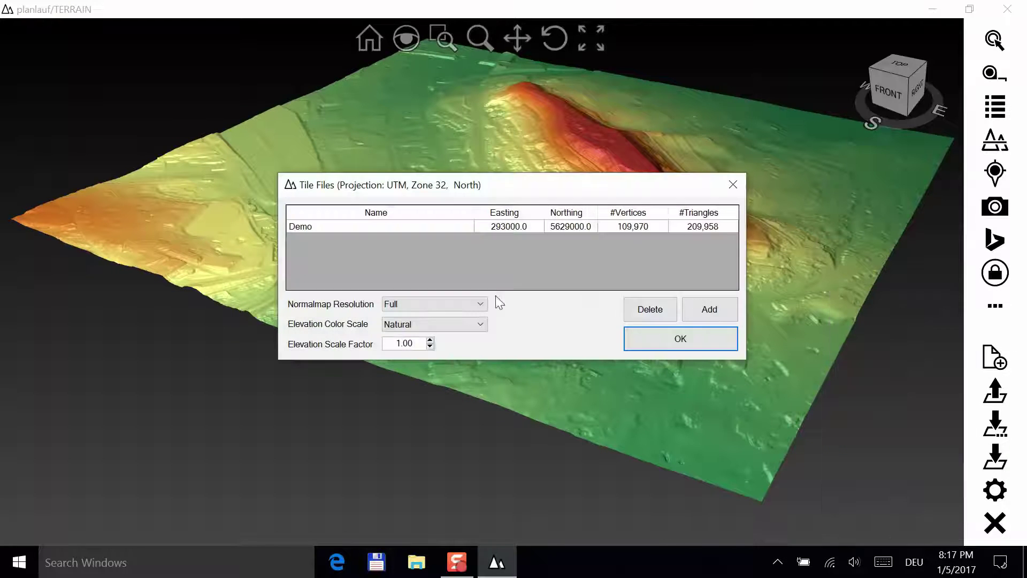
{"action": "left_click", "coordinate": [457, 327]}
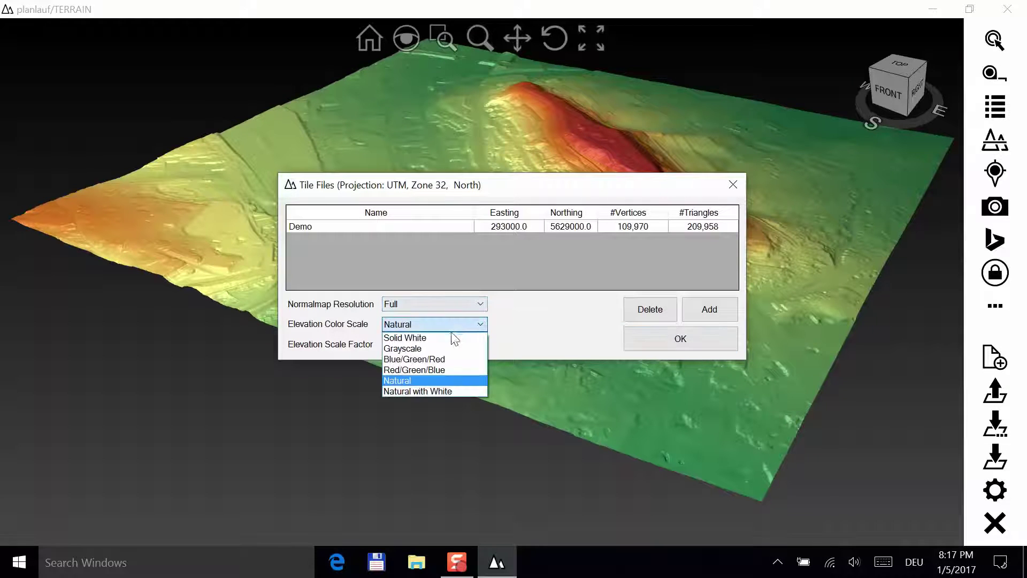
{"action": "left_click", "coordinate": [443, 338]}
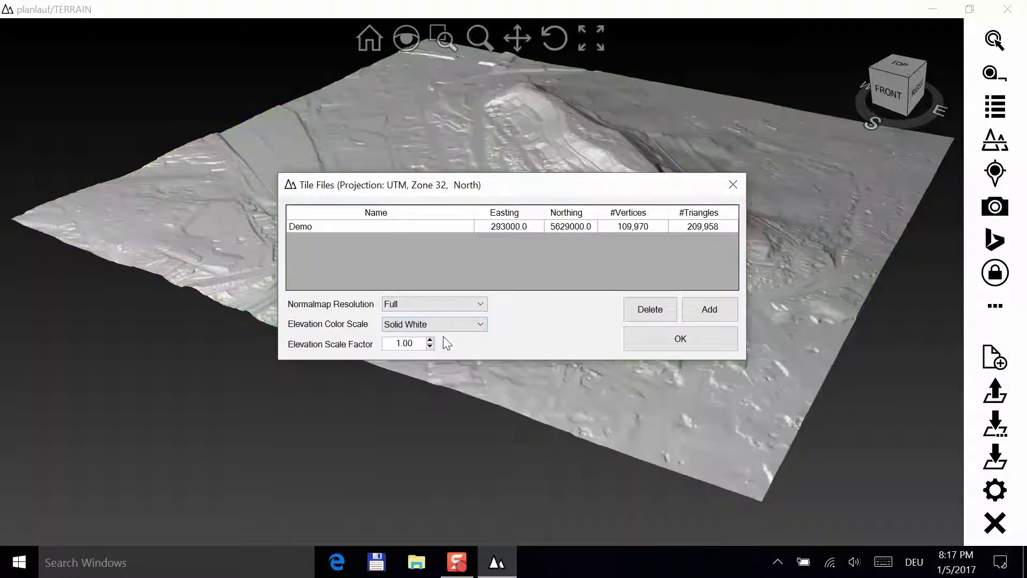
{"action": "key", "text": "Down"}
{"action": "key", "text": "Down"}
{"action": "key", "text": "Down"}
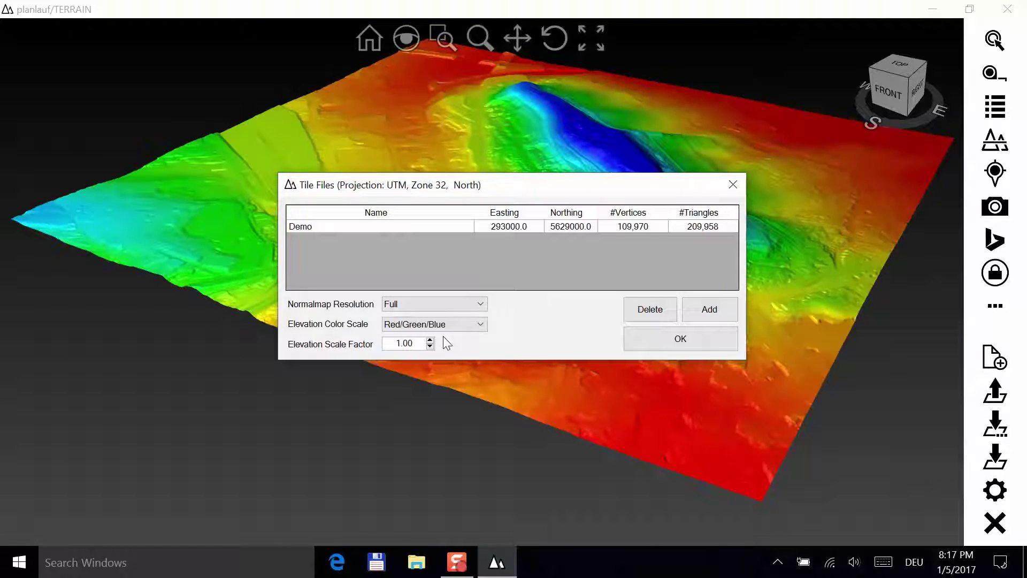
{"action": "key", "text": "Down"}
{"action": "key", "text": "Down"}
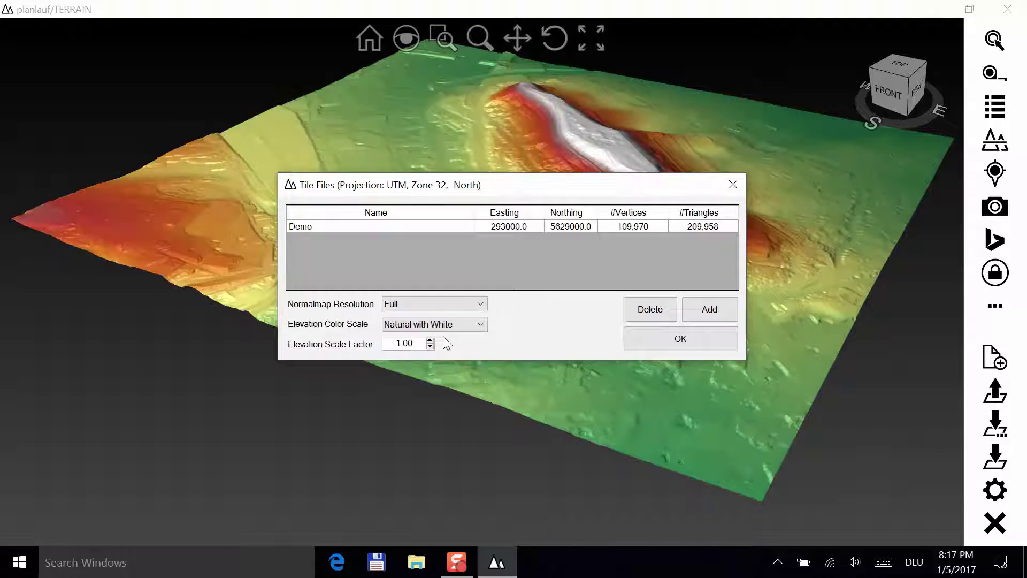
{"action": "key", "text": "Up"}
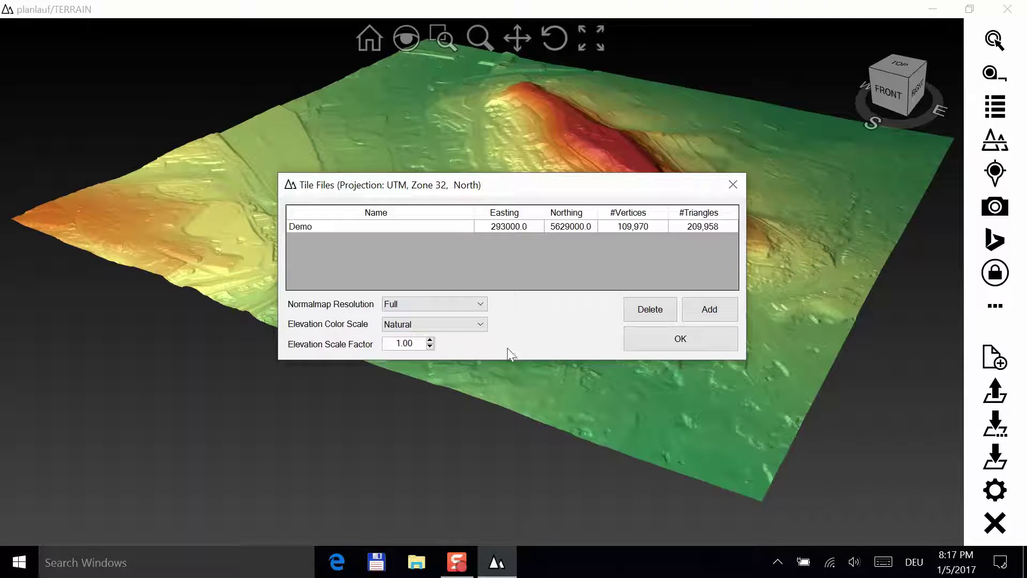
{"action": "left_click", "coordinate": [632, 342]}
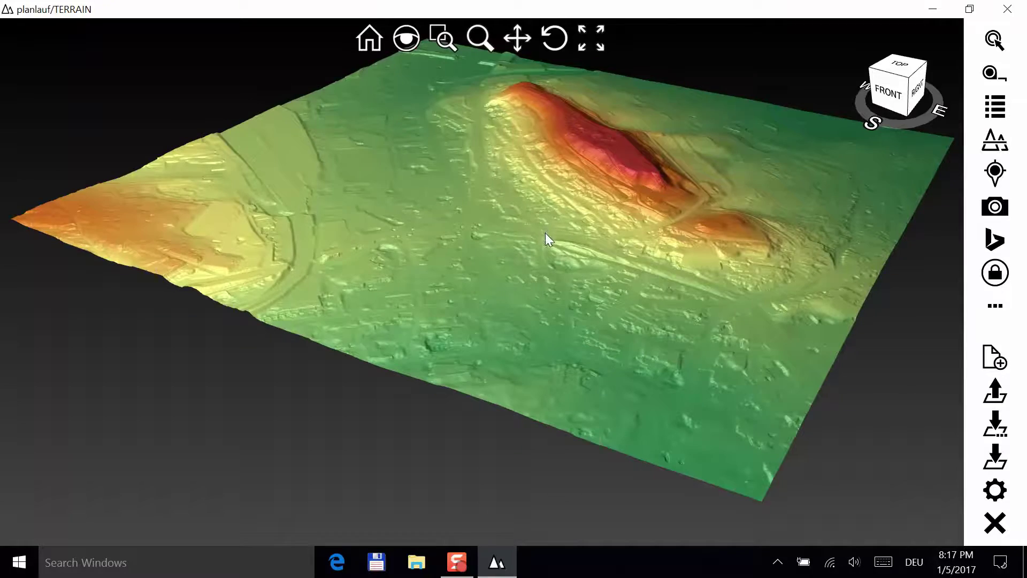
- Orbit, pan and zoom the view in close around the red hill
{"action": "left_click_drag", "start_coordinate": [546, 235], "coordinate": [598, 255]}
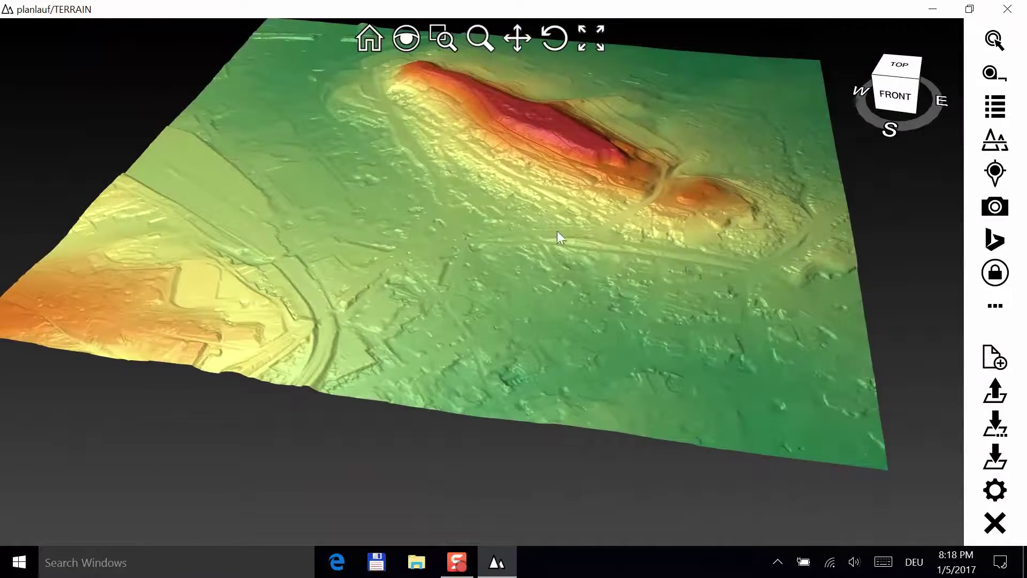
{"action": "right_click_drag", "start_coordinate": [557, 235], "coordinate": [653, 213]}
{"action": "scroll", "coordinate": [555, 241], "scroll_direction": "down", "scroll_amount": 3}
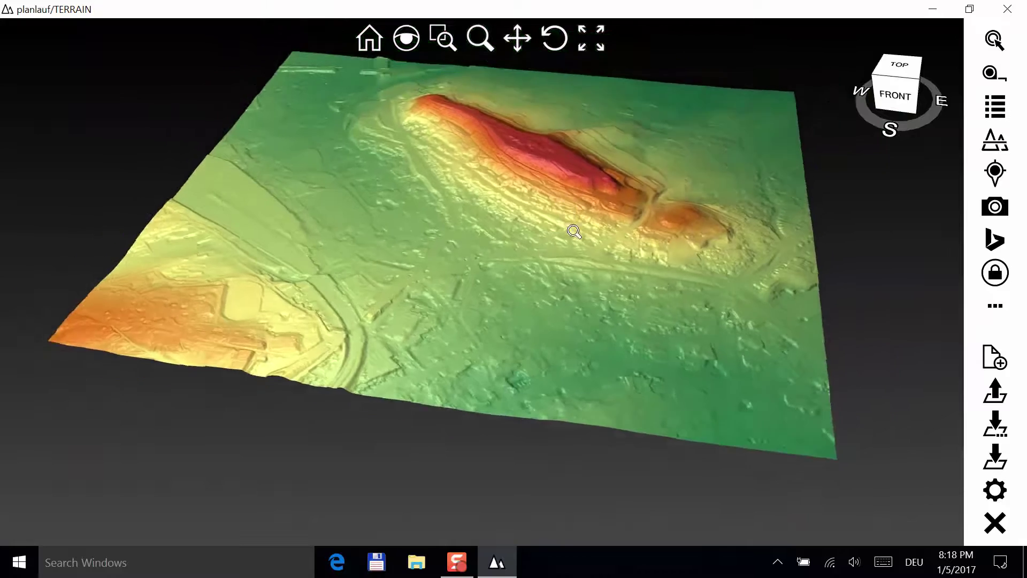
{"action": "scroll", "coordinate": [535, 171], "scroll_direction": "up", "scroll_amount": 3}
{"action": "scroll", "coordinate": [527, 211], "scroll_direction": "down", "scroll_amount": 3}
{"action": "scroll", "coordinate": [519, 191], "scroll_direction": "up", "scroll_amount": 1}
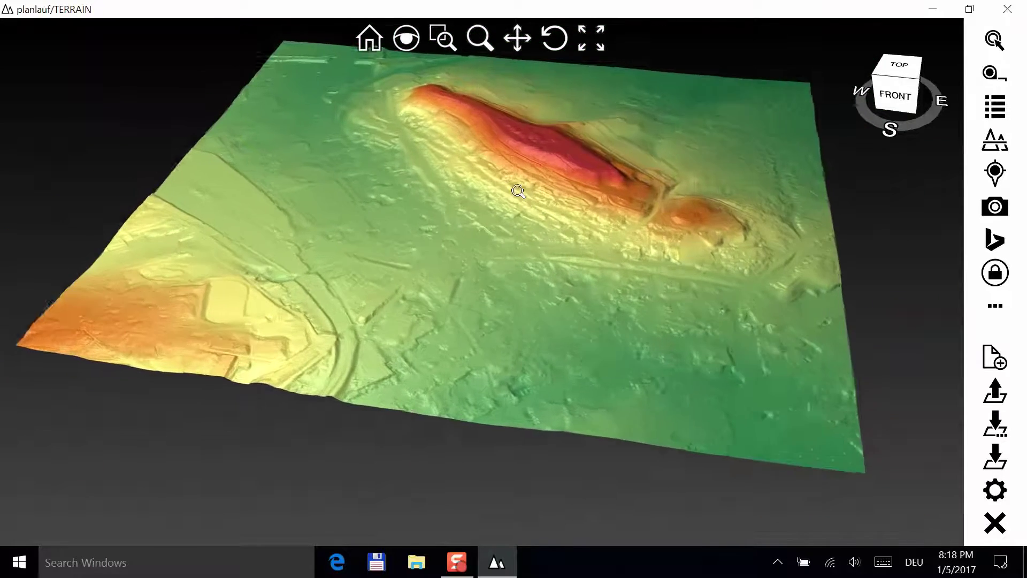
{"action": "scroll", "coordinate": [516, 185], "scroll_direction": "up", "scroll_amount": 1}
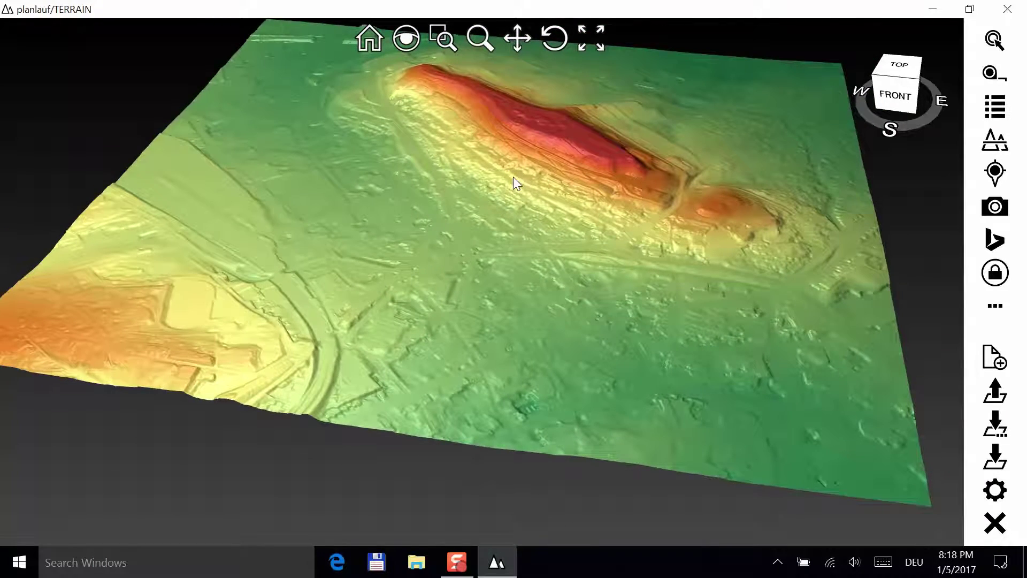
{"action": "left_click_drag", "start_coordinate": [513, 176], "coordinate": [447, 291]}
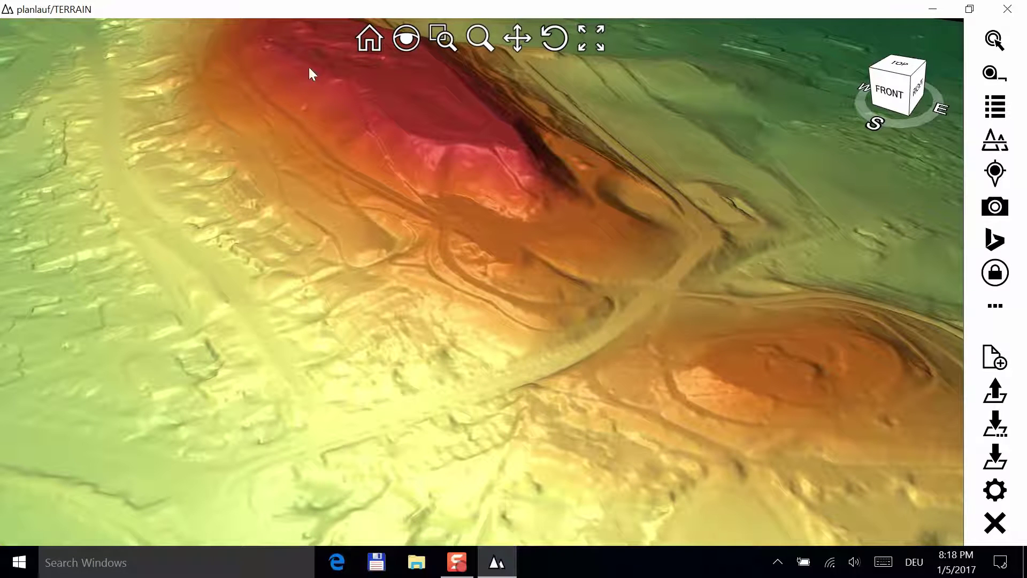
- Reset to Home, try Magnifier, Zoom Window, Zoom, Pan and Rotate, then Zoom to Extent
{"action": "left_click", "coordinate": [359, 47]}
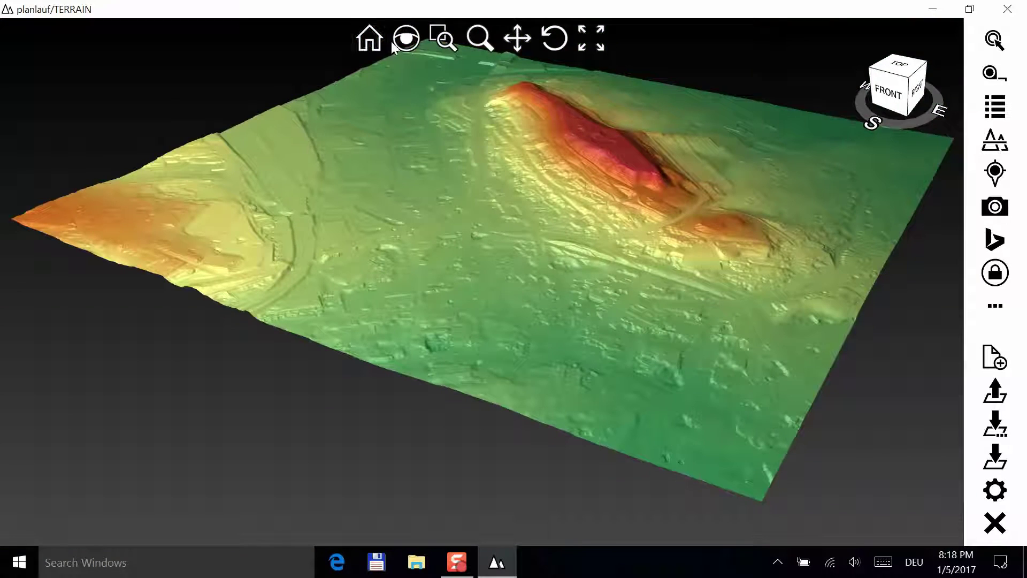
{"action": "left_click", "coordinate": [404, 40]}
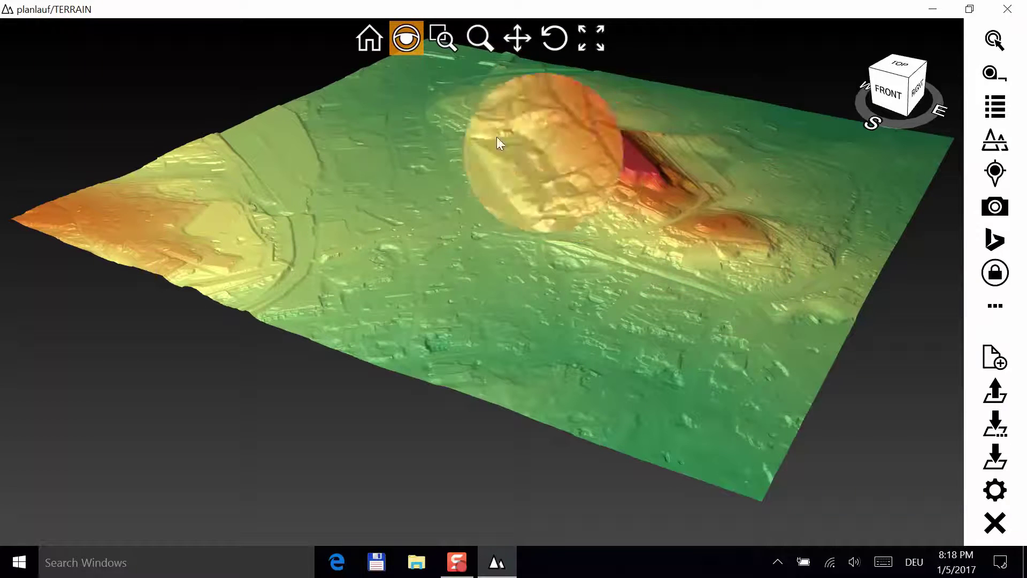
{"action": "left_click", "coordinate": [438, 49]}
{"action": "left_click_drag", "start_coordinate": [509, 101], "coordinate": [761, 277]}
{"action": "left_click", "coordinate": [479, 38]}
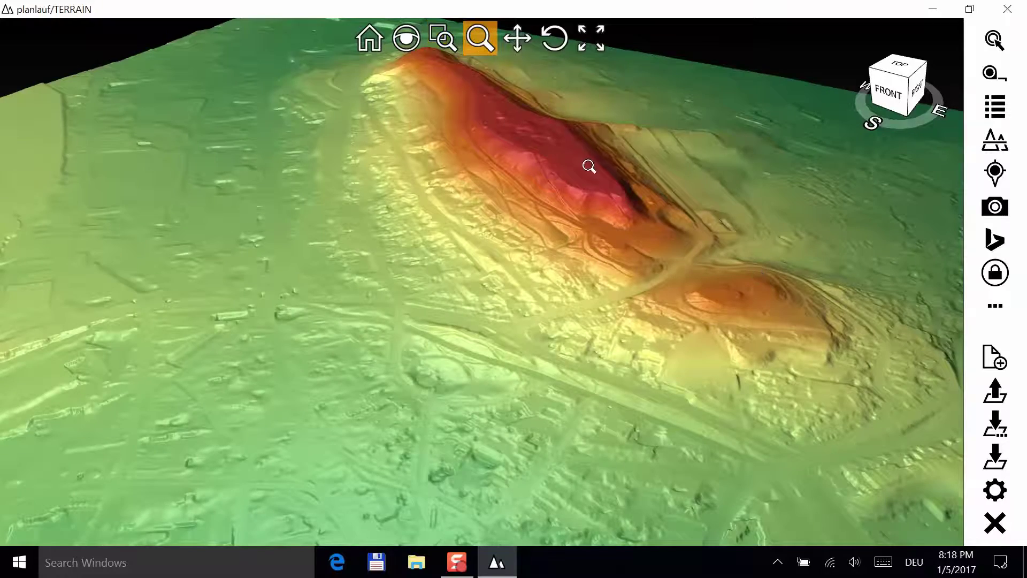
{"action": "left_click_drag", "start_coordinate": [589, 165], "coordinate": [569, 147]}
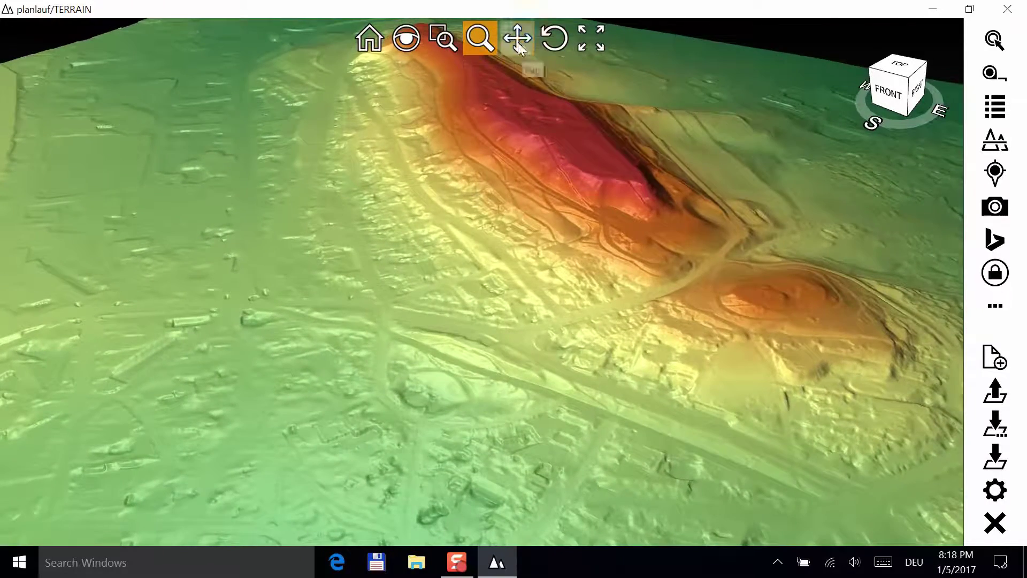
{"action": "left_click", "coordinate": [518, 40]}
{"action": "left_click_drag", "start_coordinate": [633, 180], "coordinate": [633, 203]}
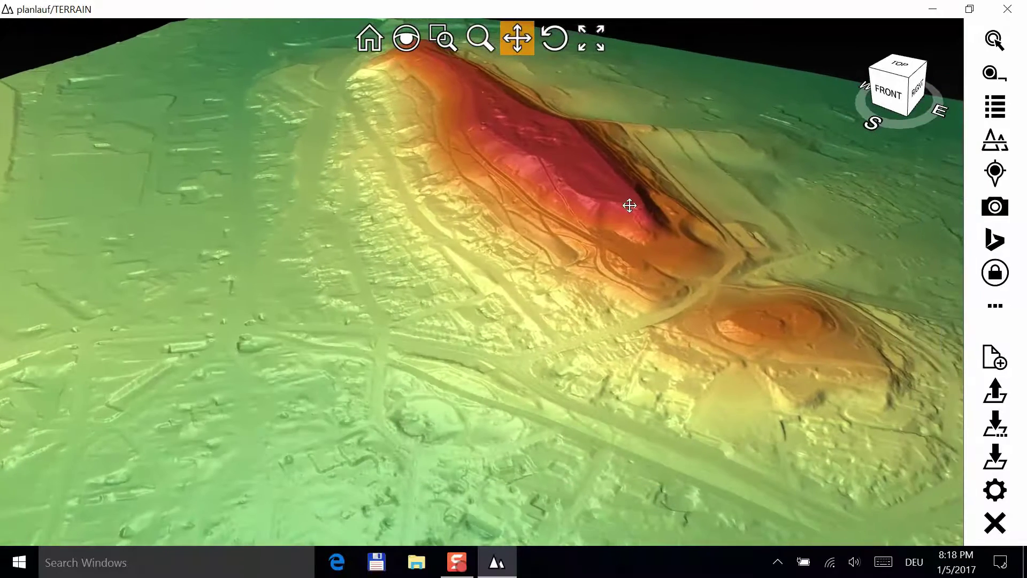
{"action": "left_click", "coordinate": [554, 38]}
{"action": "mouse_move", "coordinate": [571, 187]}
{"action": "left_mouse_down"}
{"action": "mouse_move", "coordinate": [580, 262]}
{"action": "mouse_move", "coordinate": [576, 175]}
{"action": "left_mouse_up"}
{"action": "left_click", "coordinate": [590, 39]}
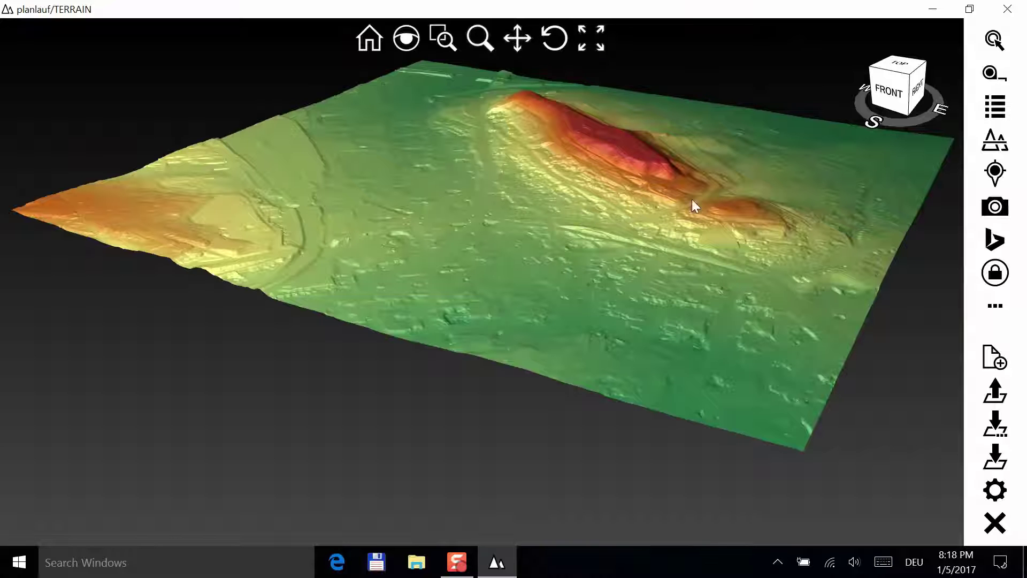
- View the terrain from the view cube's FRONT and TOP faces, then return Home
{"action": "left_click", "coordinate": [883, 96]}
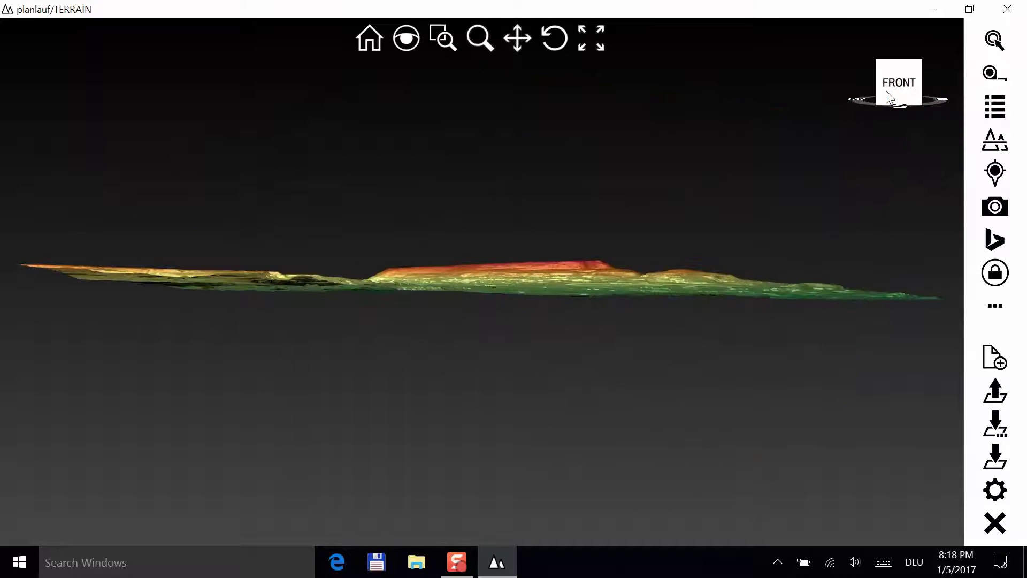
{"action": "left_click", "coordinate": [895, 60]}
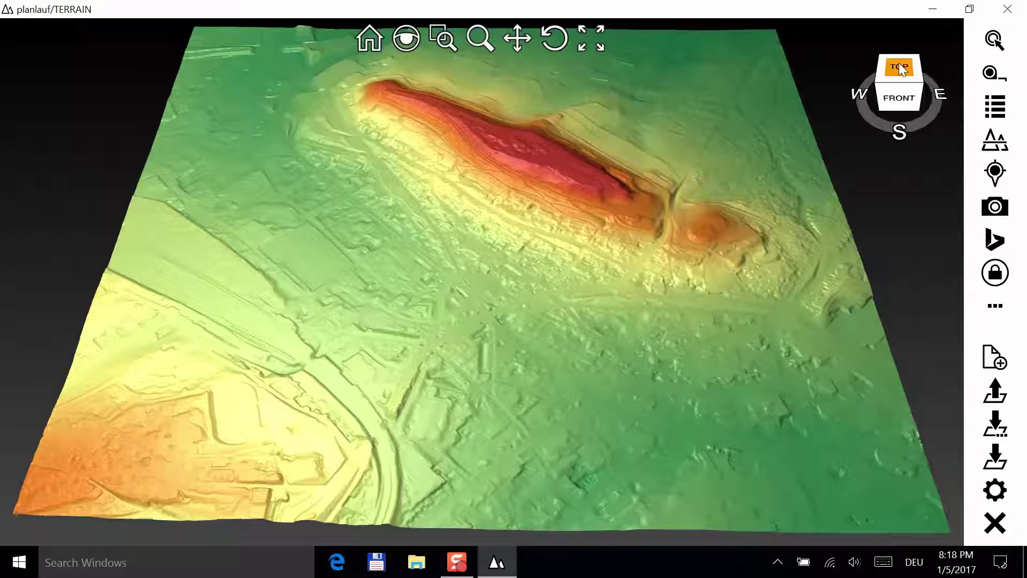
{"action": "left_click_drag", "start_coordinate": [867, 115], "coordinate": [840, 96]}
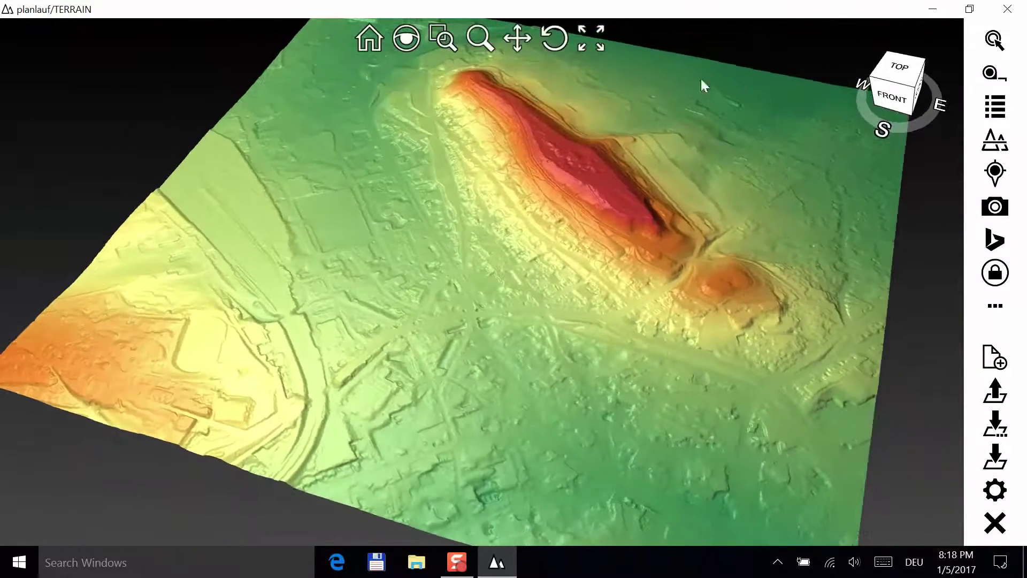
{"action": "left_click", "coordinate": [369, 38]}
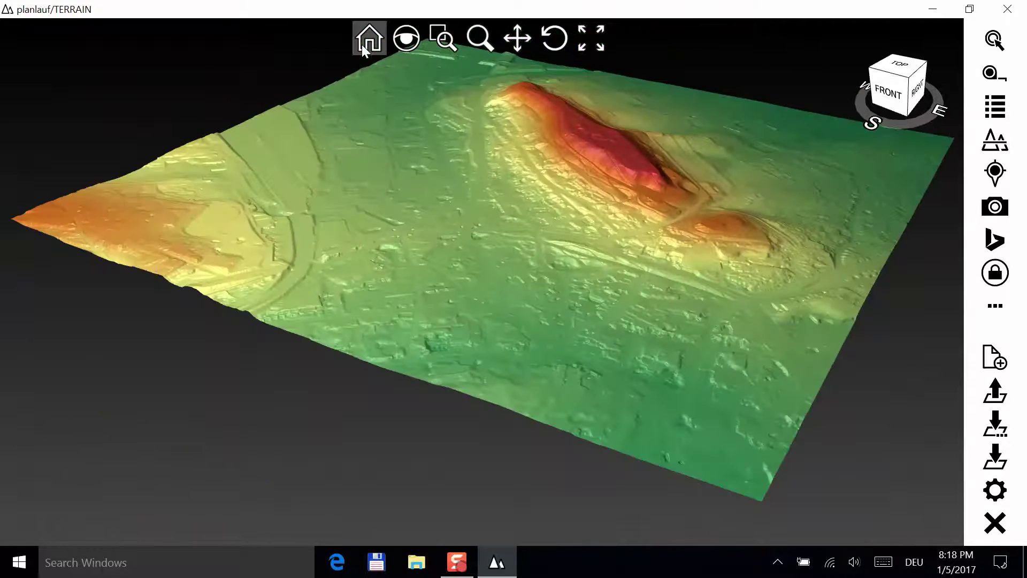
- Save the terrain as Demo.plfter in the Documents\Demo folder
{"action": "left_click", "coordinate": [995, 458]}
{"action": "type", "text": "Demo"}
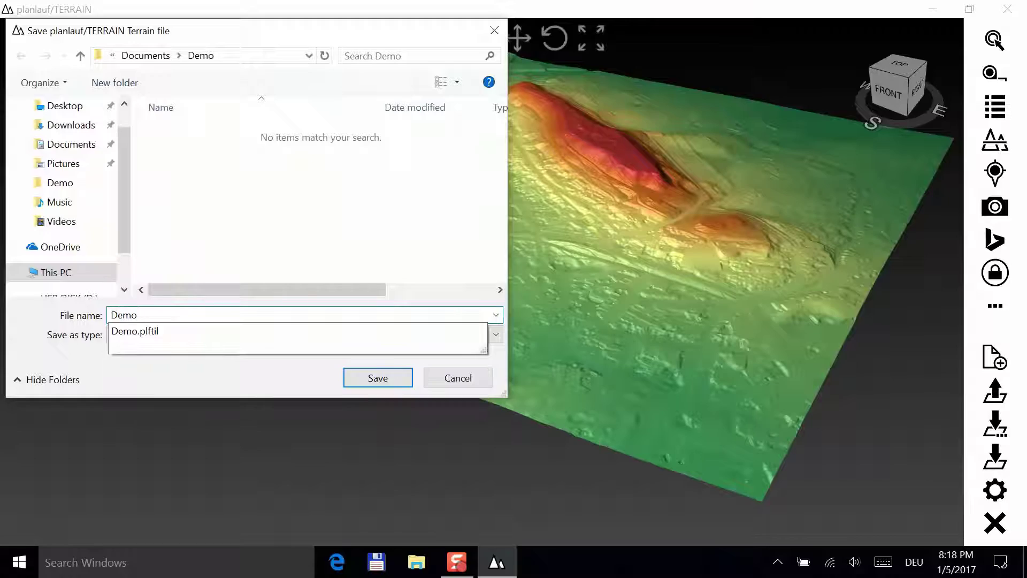
{"action": "key", "text": "Return"}
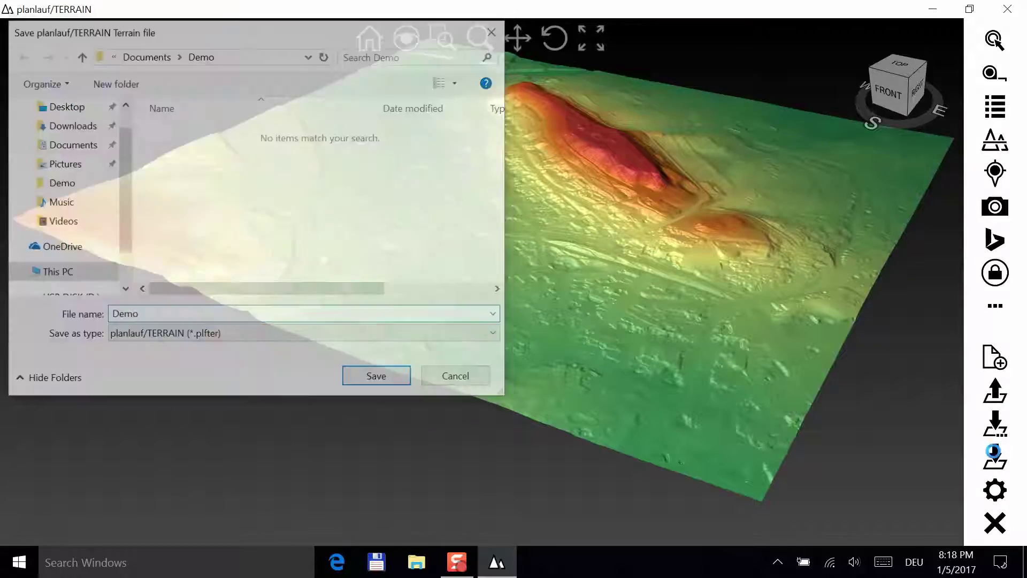
{"action": "scroll", "coordinate": [540, 446], "scroll_direction": "up", "scroll_amount": 3}
{"action": "scroll", "coordinate": [539, 447], "scroll_direction": "up", "scroll_amount": 5}
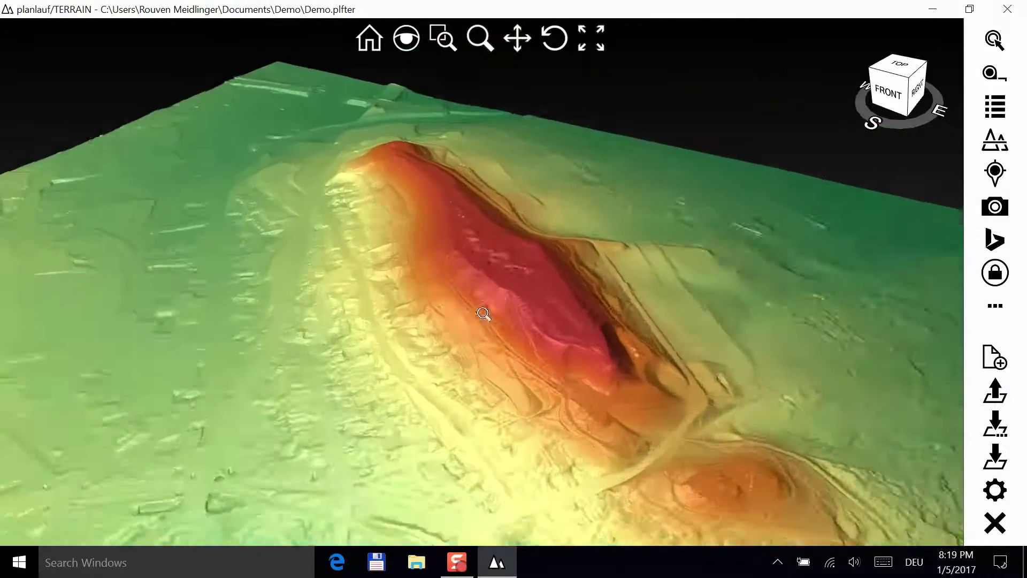
- Drop a second Pin Class 1 pin on the track between the hills and confirm its details
{"action": "left_click_drag", "start_coordinate": [601, 291], "coordinate": [704, 394]}
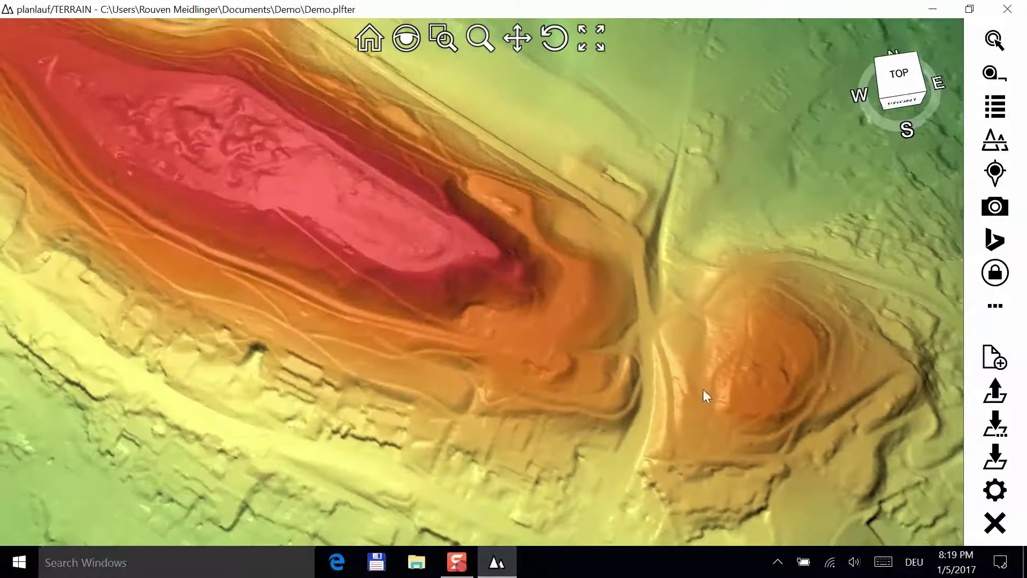
{"action": "scroll", "coordinate": [607, 371], "scroll_direction": "up", "scroll_amount": 6}
{"action": "left_click", "coordinate": [994, 40]}
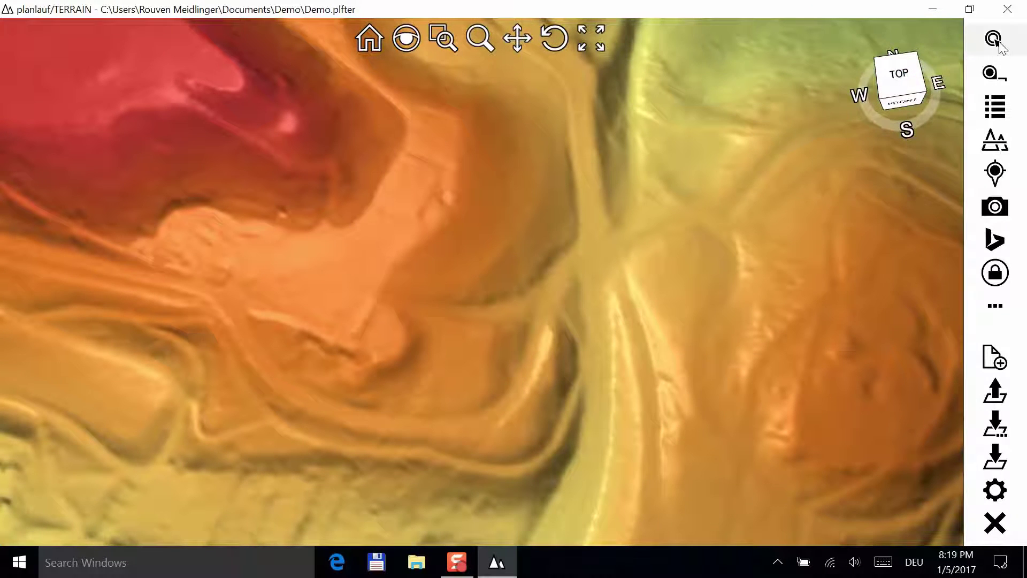
{"action": "left_click", "coordinate": [933, 39]}
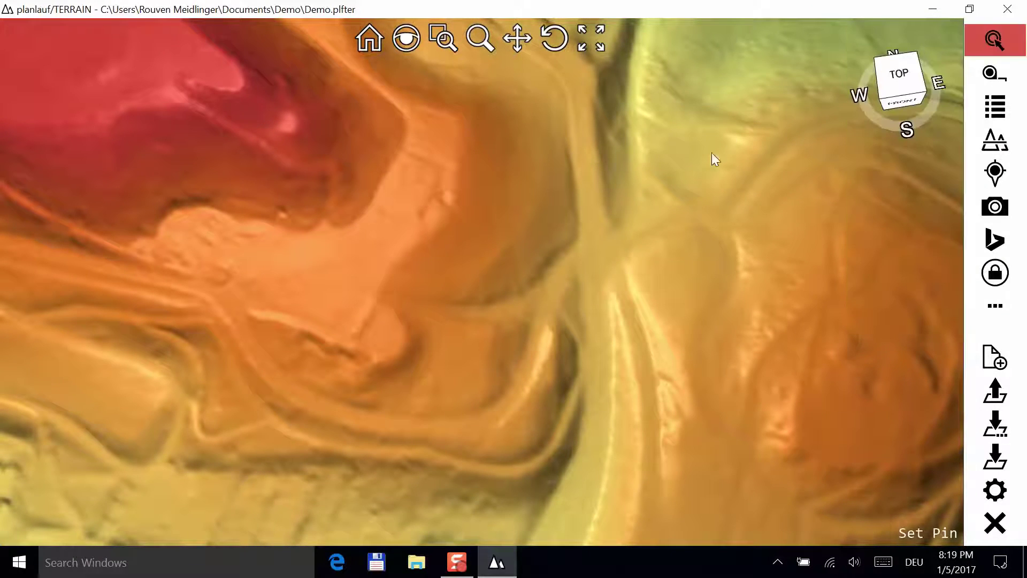
{"action": "left_click", "coordinate": [609, 257]}
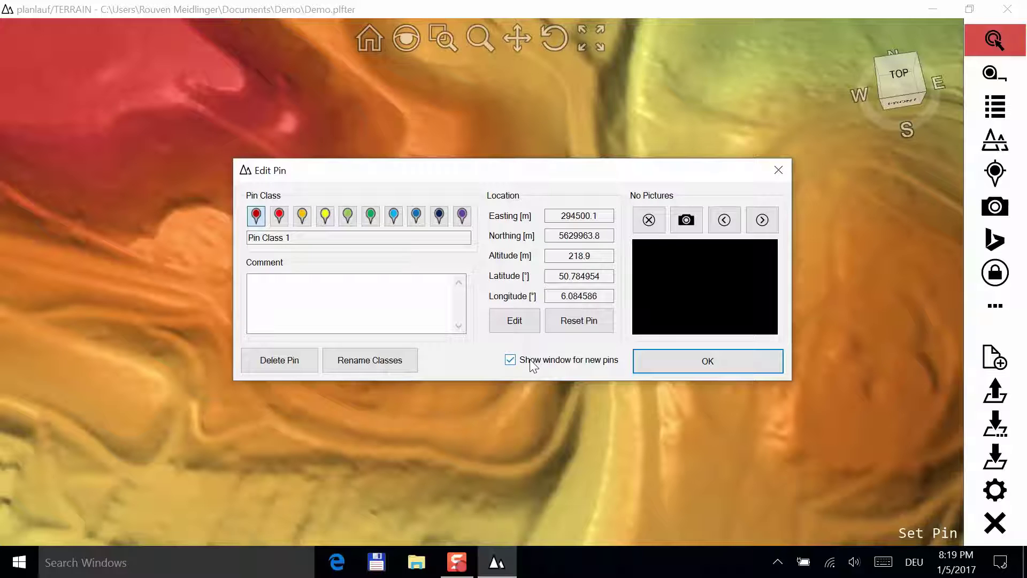
{"action": "left_click", "coordinate": [533, 366]}
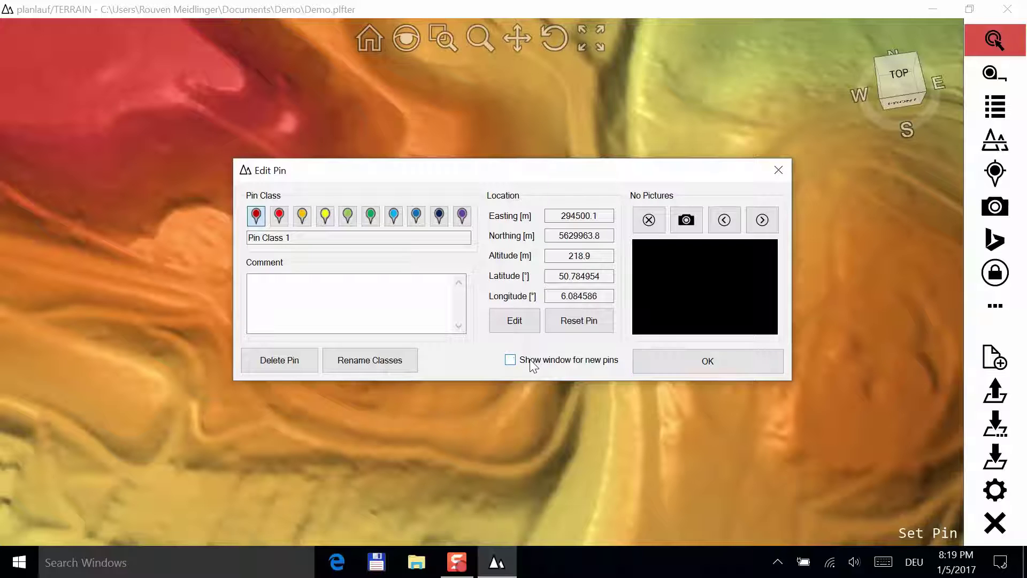
{"action": "left_click", "coordinate": [658, 359]}
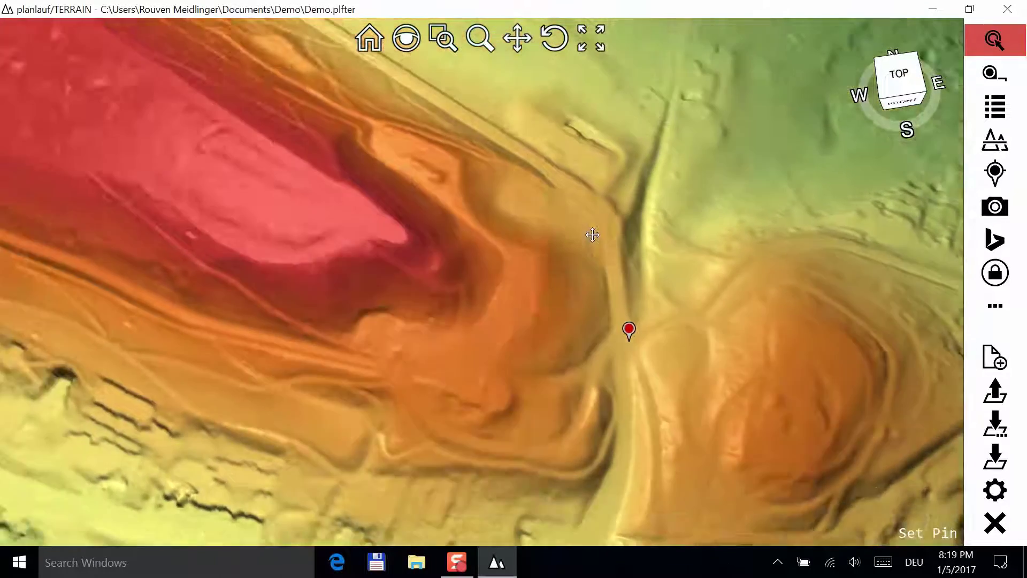
- Tilt, zoom to extents and rotate the terrain so both red pins on the ridge are visible
{"action": "left_click_drag", "start_coordinate": [592, 234], "coordinate": [265, 198]}
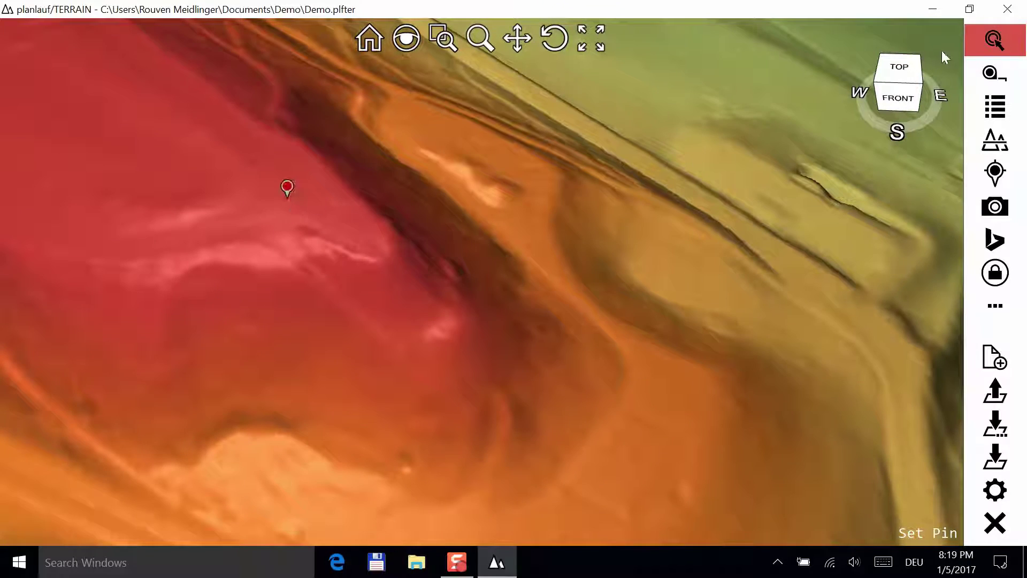
{"action": "left_click", "coordinate": [996, 40]}
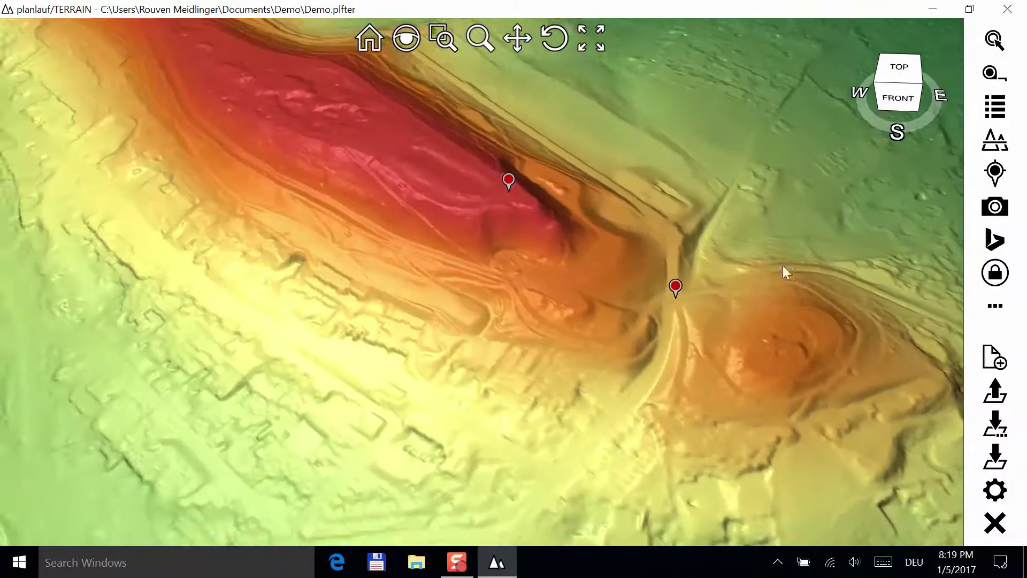
{"action": "left_click_drag", "start_coordinate": [785, 272], "coordinate": [735, 296]}
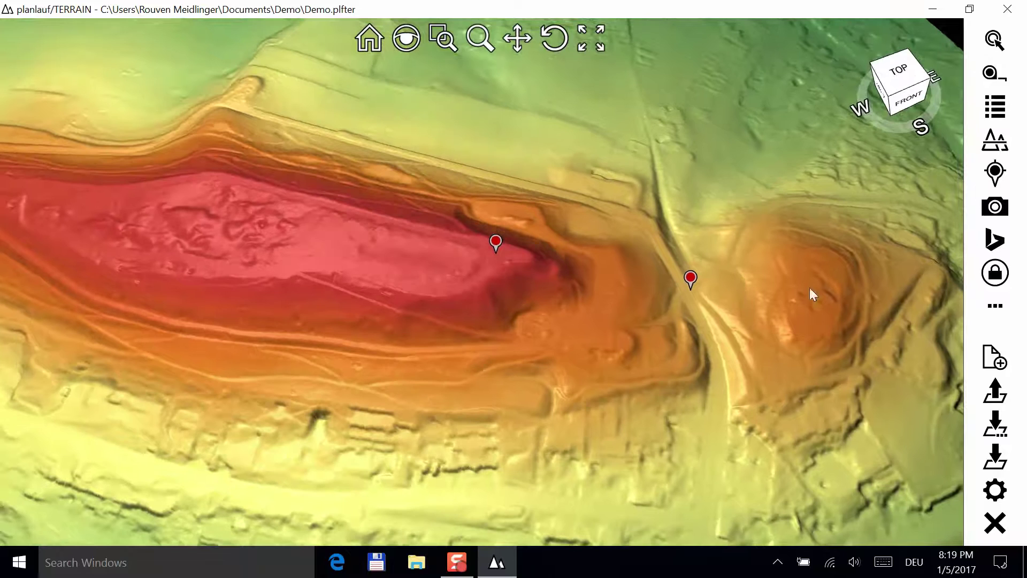
- Start a Manual Track beside the red pin and add points down the ridge slope
{"action": "left_click", "coordinate": [1007, 170]}
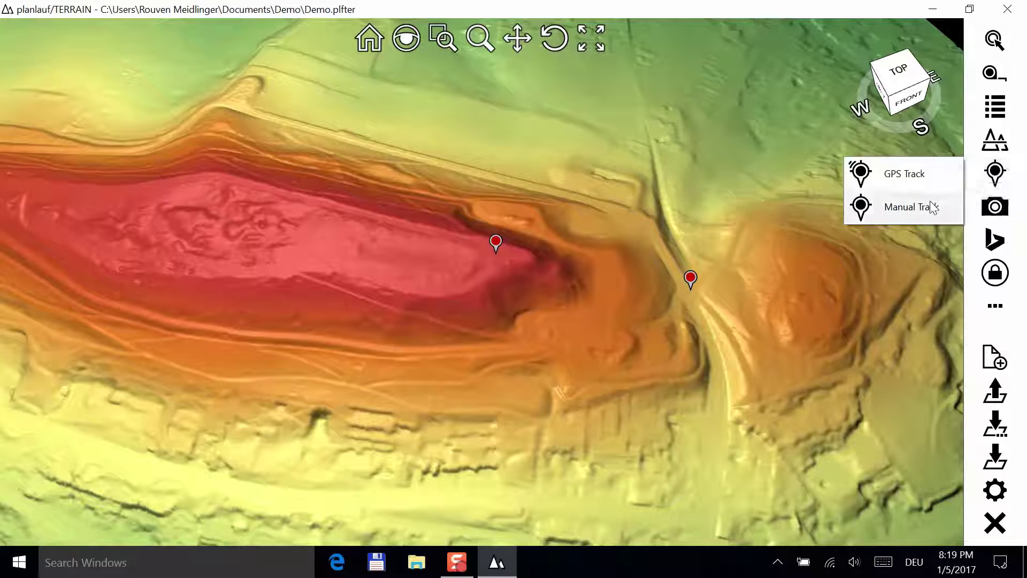
{"action": "left_click", "coordinate": [909, 207]}
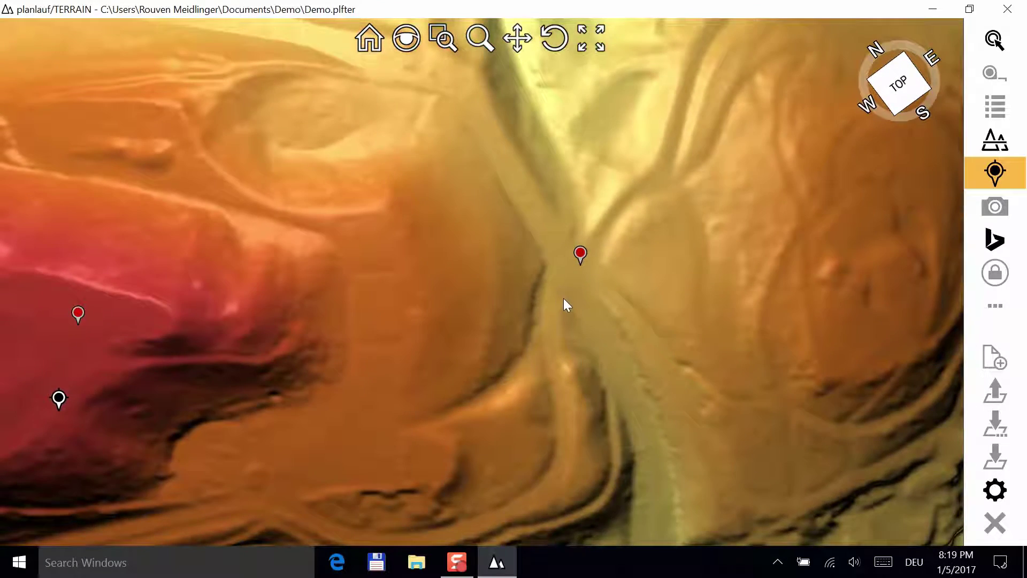
{"action": "left_click", "coordinate": [564, 265]}
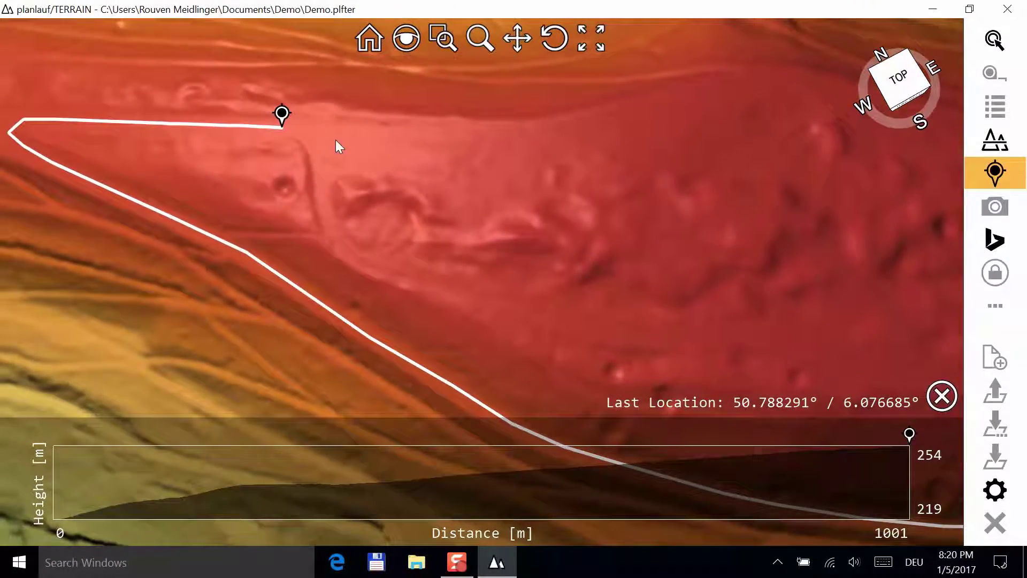
{"action": "left_click", "coordinate": [309, 136]}
{"action": "left_click", "coordinate": [317, 162]}
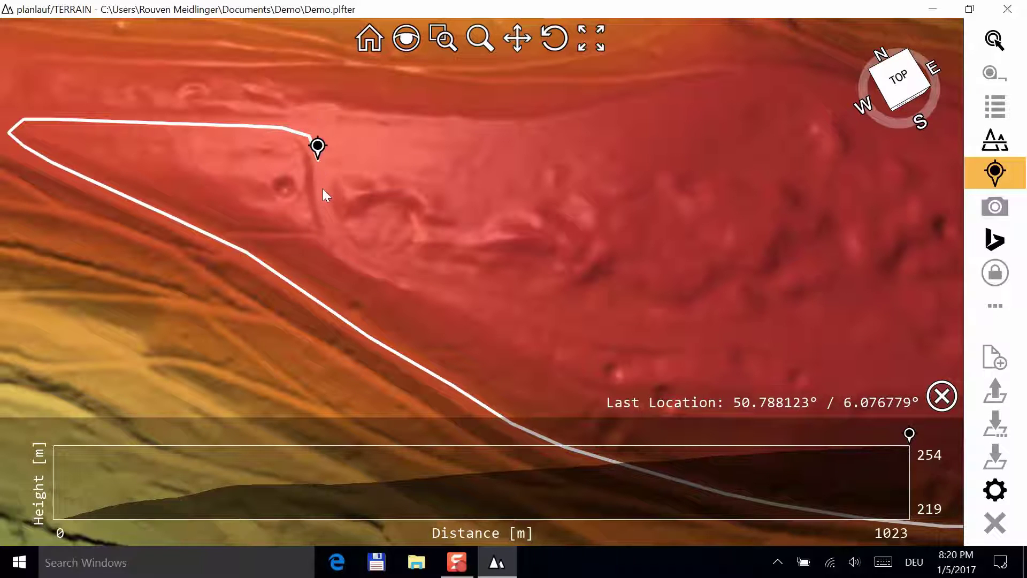
{"action": "left_click", "coordinate": [323, 188]}
{"action": "left_click", "coordinate": [326, 213]}
{"action": "left_click", "coordinate": [330, 232]}
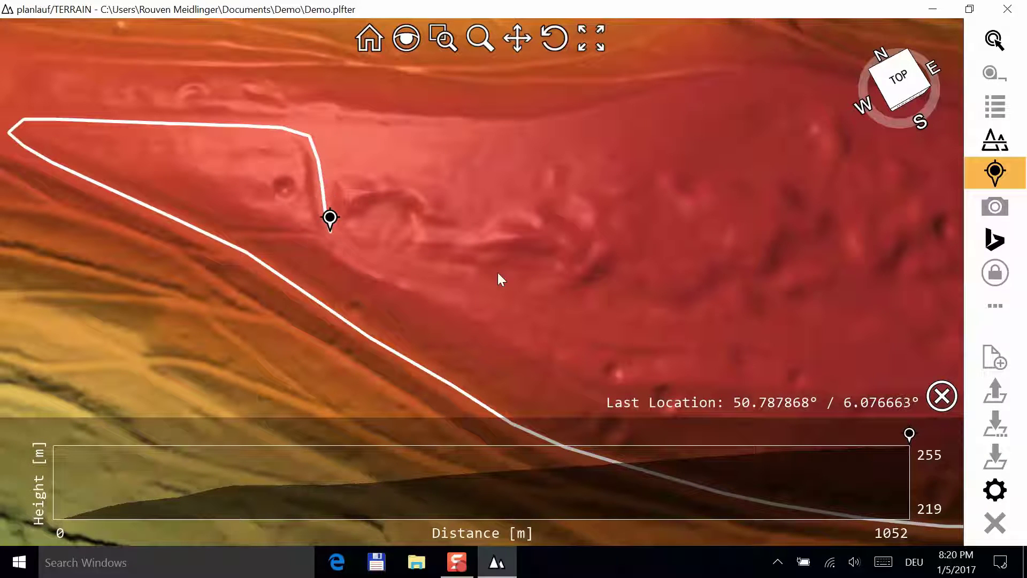
- Remove two stray points, then trace the track up the ridge to the far red pin
{"action": "left_click", "coordinate": [945, 401]}
{"action": "left_click", "coordinate": [946, 402]}
{"action": "left_click", "coordinate": [945, 401]}
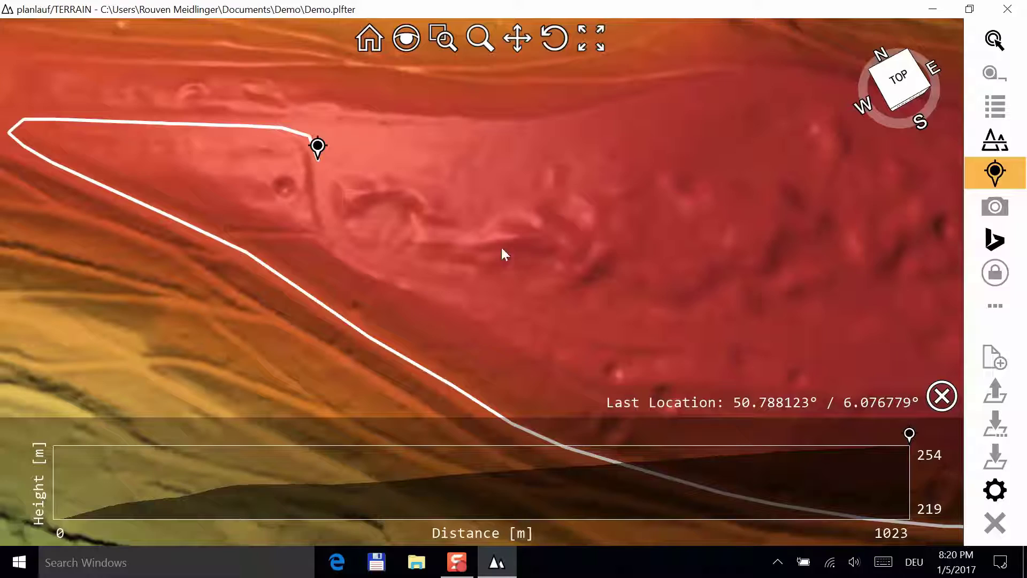
{"action": "left_click", "coordinate": [323, 188]}
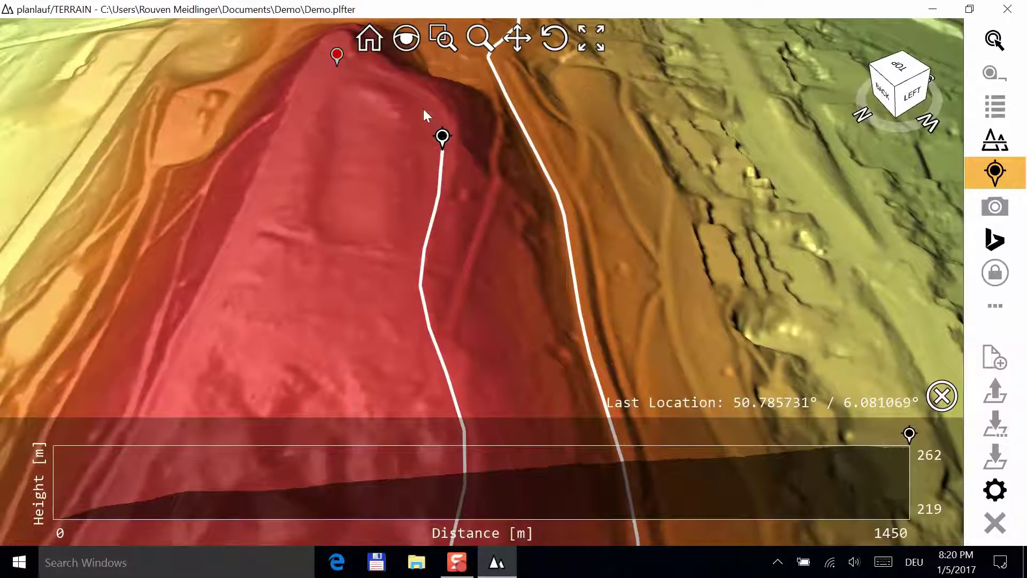
{"action": "left_click", "coordinate": [424, 106]}
{"action": "left_click", "coordinate": [405, 85]}
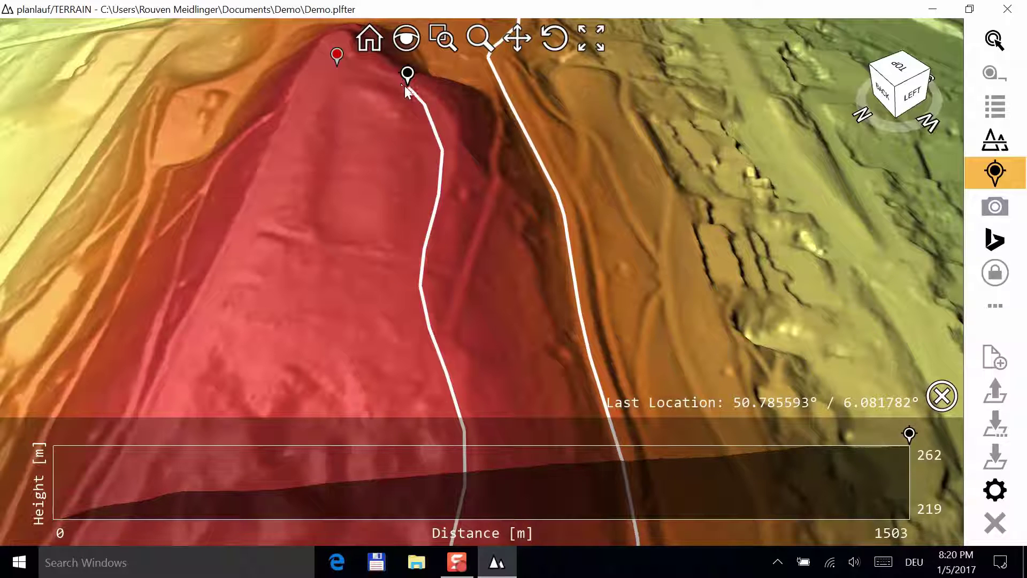
{"action": "left_click", "coordinate": [385, 75]}
{"action": "left_click", "coordinate": [344, 71]}
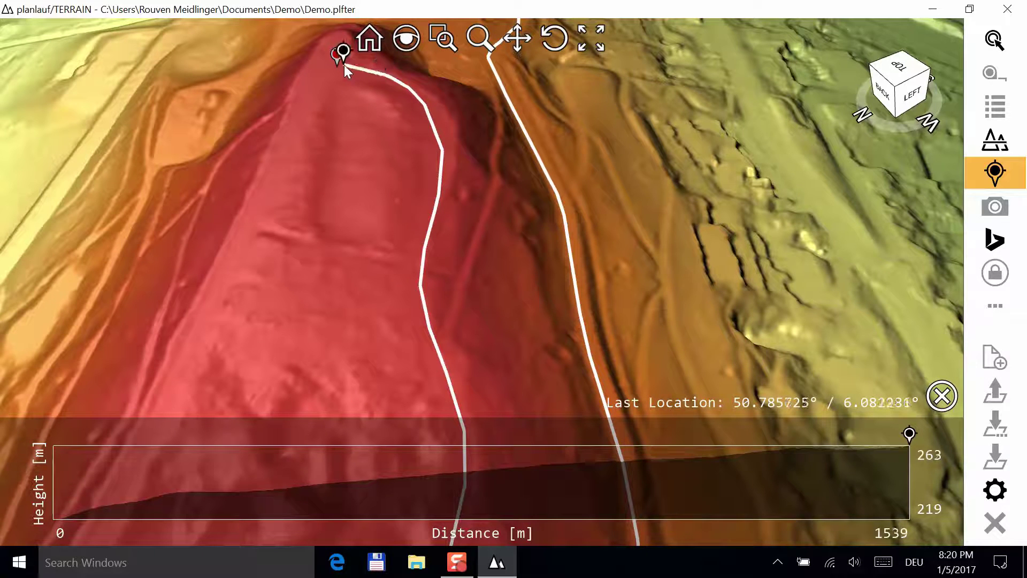
- End the manual track and keep it in dark red Track Class 1 after briefly trying yellow Class 4
{"action": "left_click", "coordinate": [1001, 182]}
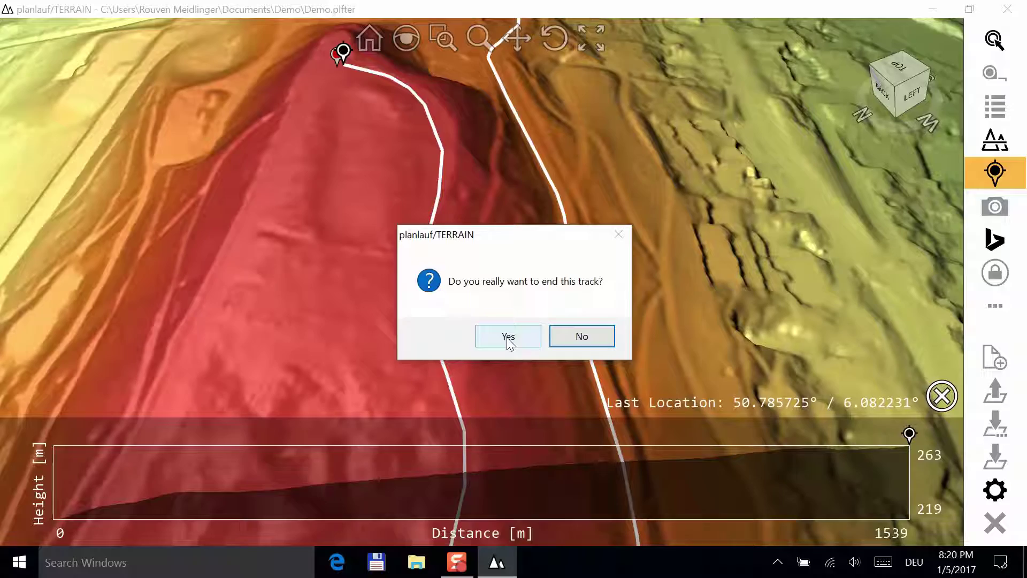
{"action": "left_click", "coordinate": [508, 337]}
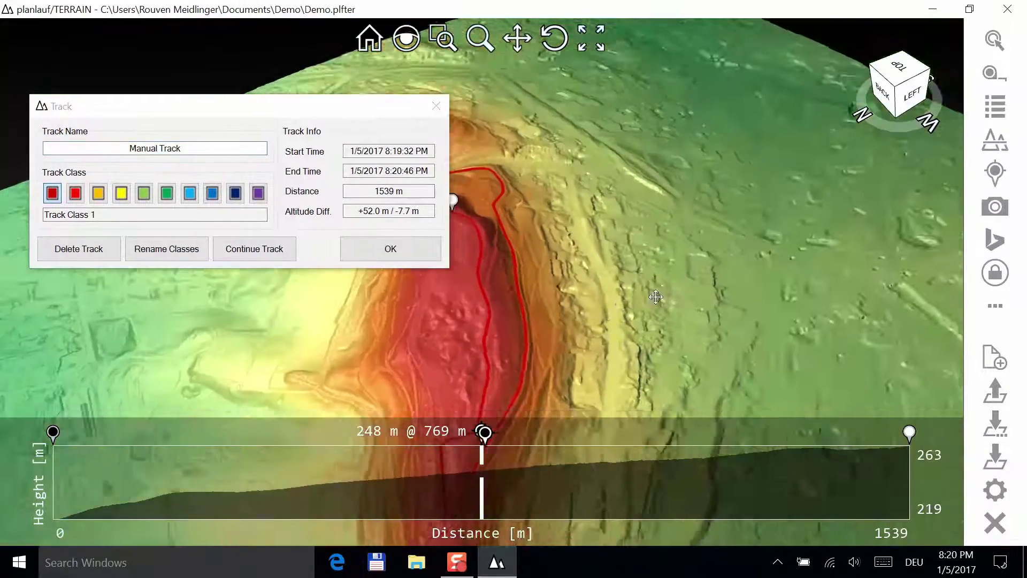
{"action": "left_click_drag", "start_coordinate": [506, 197], "coordinate": [688, 271]}
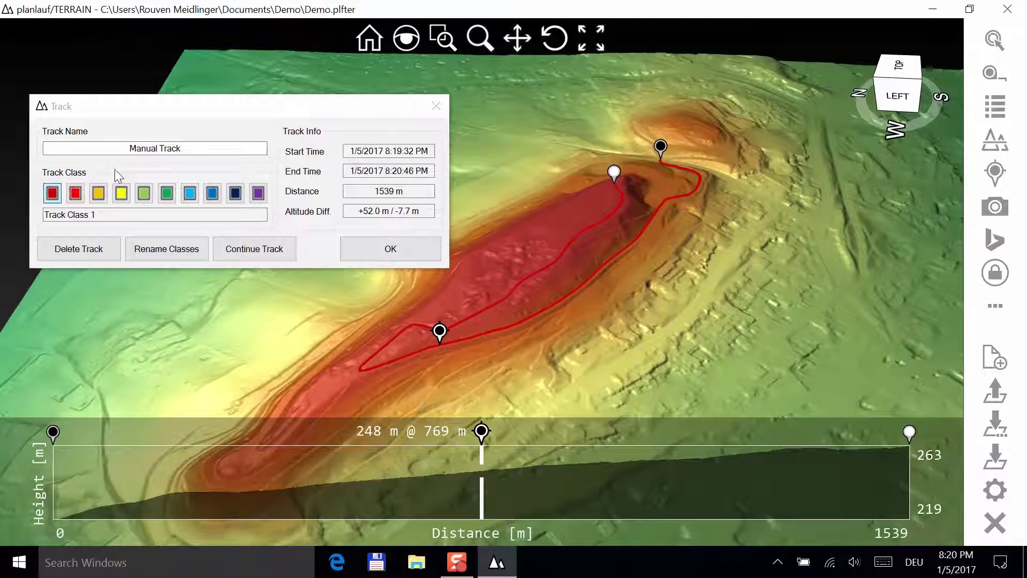
{"action": "left_click", "coordinate": [75, 194]}
{"action": "left_click", "coordinate": [121, 196]}
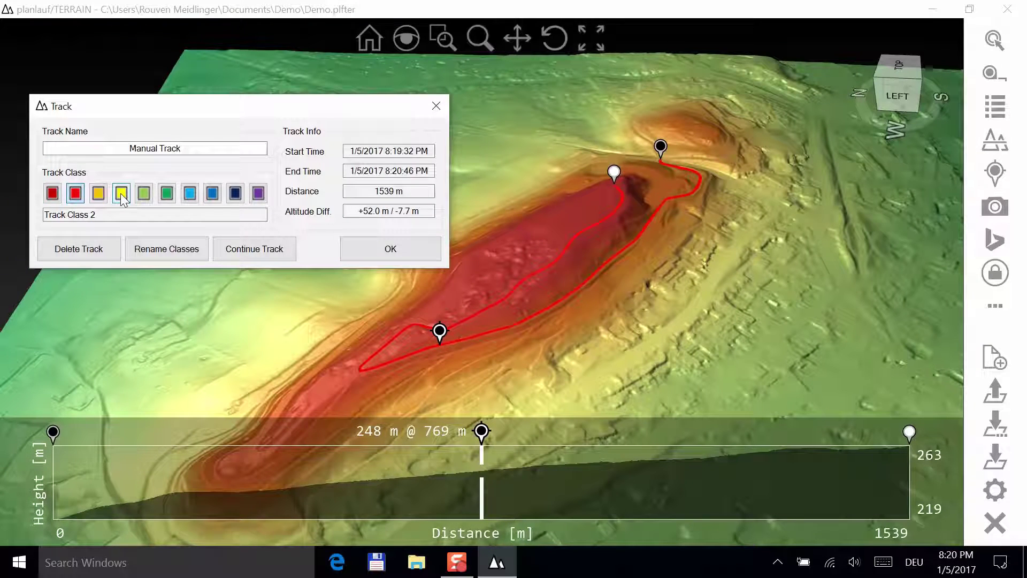
{"action": "left_click", "coordinate": [53, 196]}
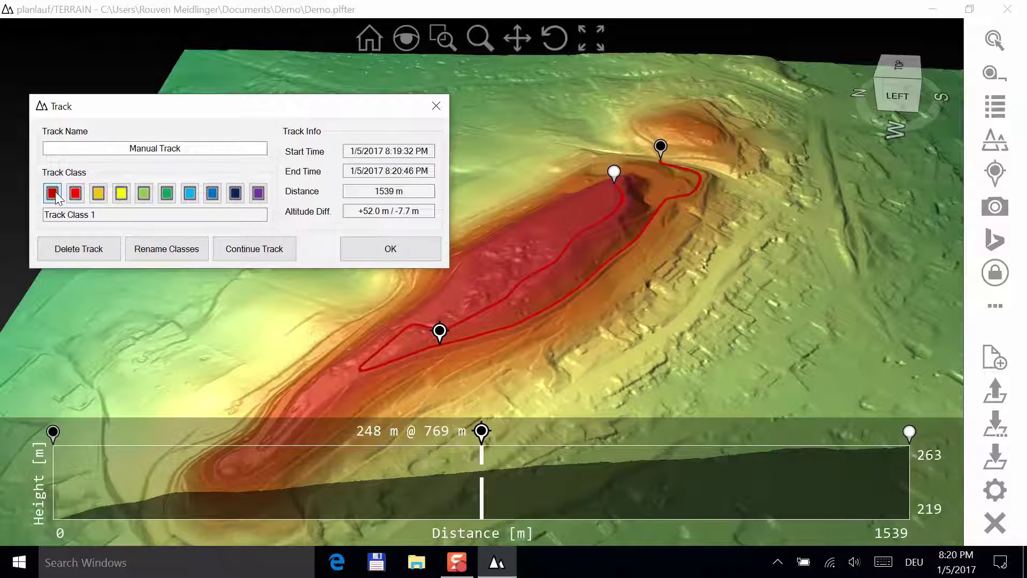
{"action": "left_click", "coordinate": [379, 253]}
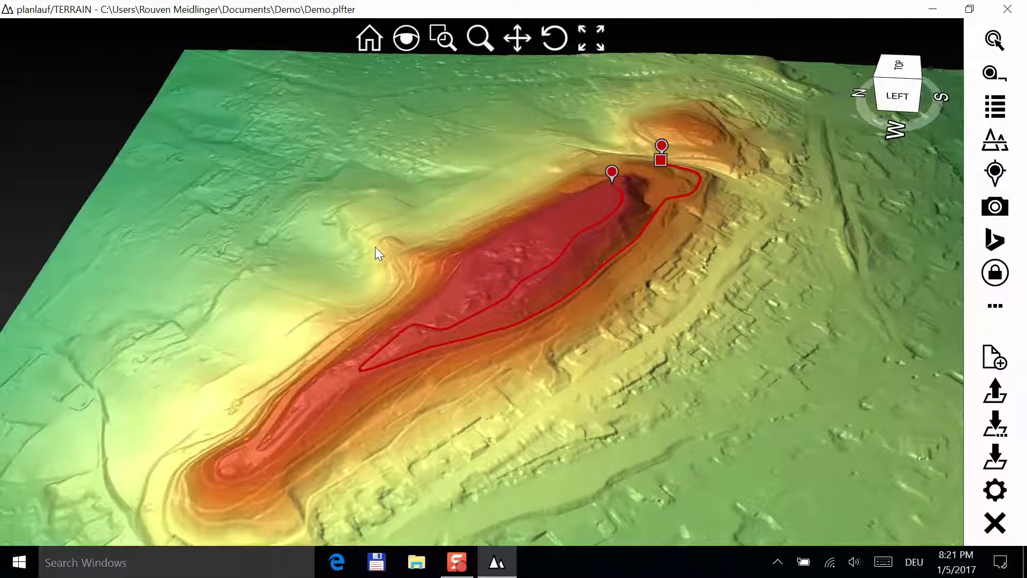
- In the Pin/Track List, change both pins to yellow Pin Class 4
{"action": "left_click", "coordinate": [1007, 110]}
{"action": "left_click", "coordinate": [92, 77]}
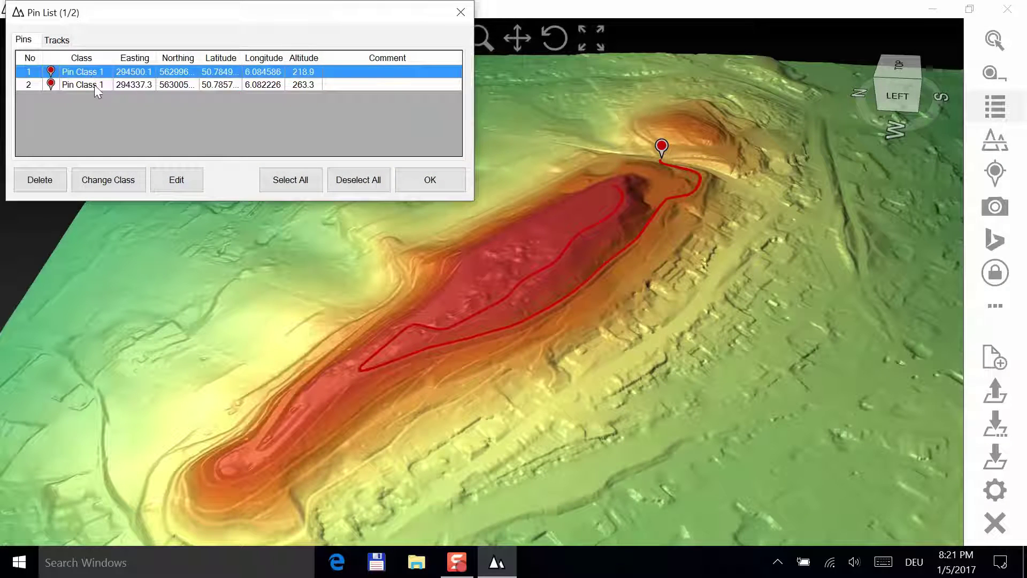
{"action": "left_click", "coordinate": [94, 85]}
{"action": "left_click", "coordinate": [93, 77]}
{"action": "left_click", "coordinate": [91, 85], "text": "shift"}
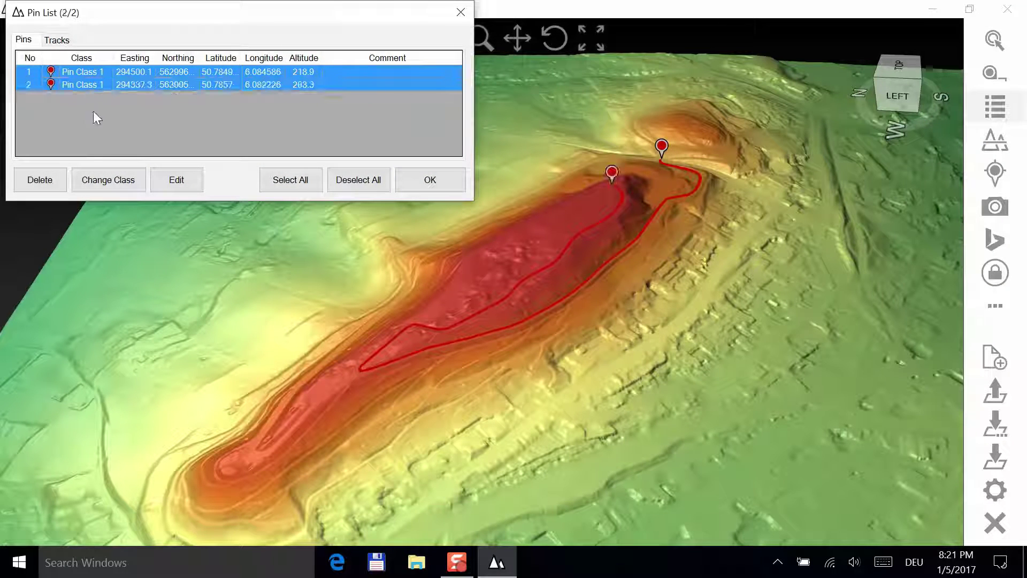
{"action": "left_click", "coordinate": [99, 182]}
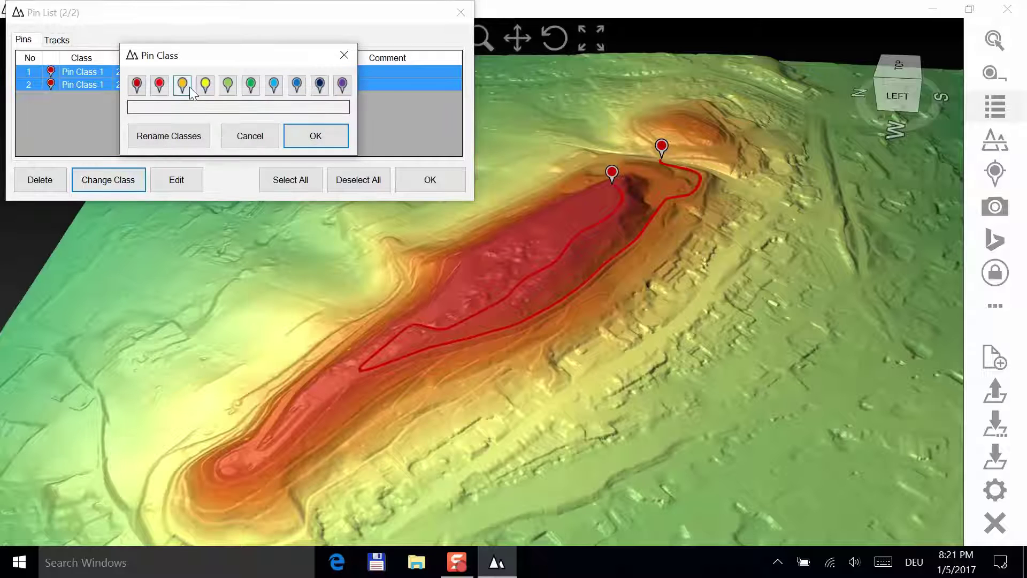
{"action": "left_click", "coordinate": [205, 86]}
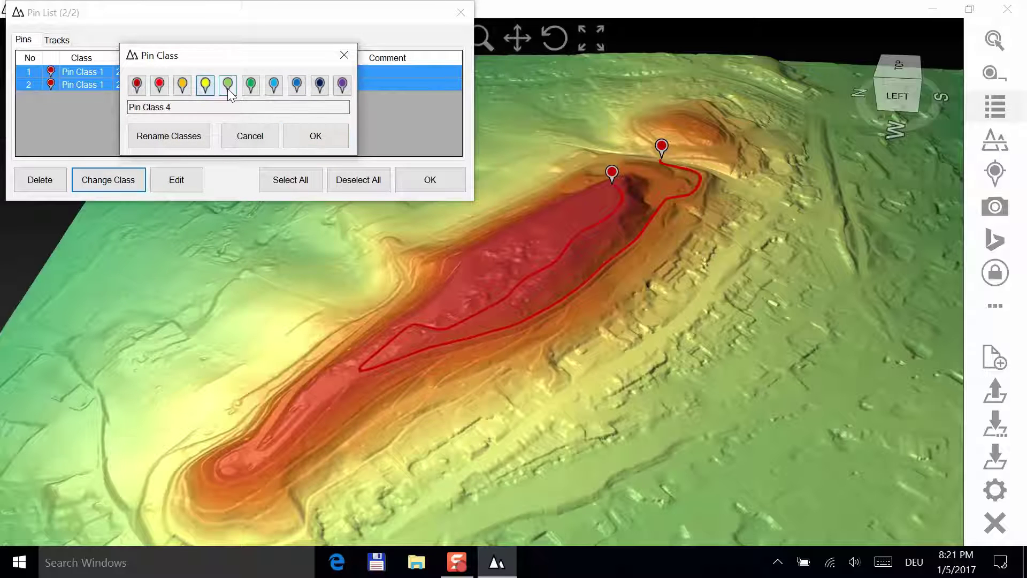
{"action": "left_click", "coordinate": [313, 140]}
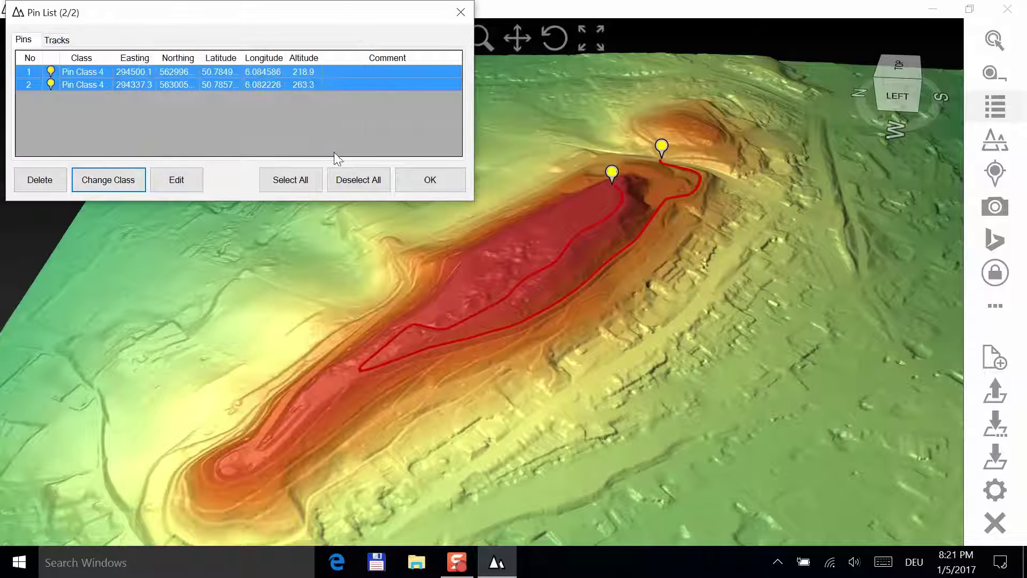
- Change the manual track to yellow Track Class 4 and close the list
{"action": "left_click", "coordinate": [57, 40]}
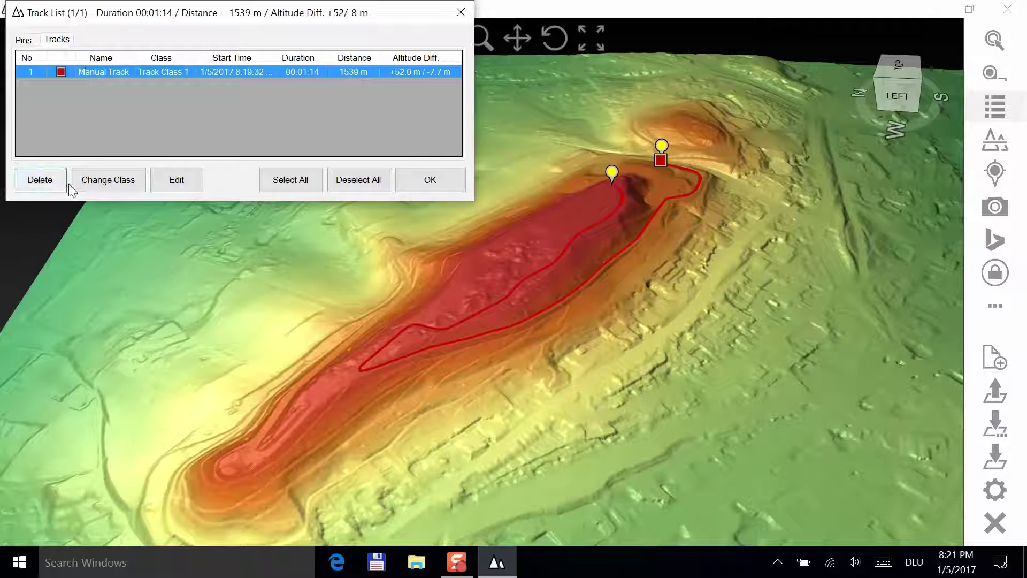
{"action": "left_click", "coordinate": [105, 181]}
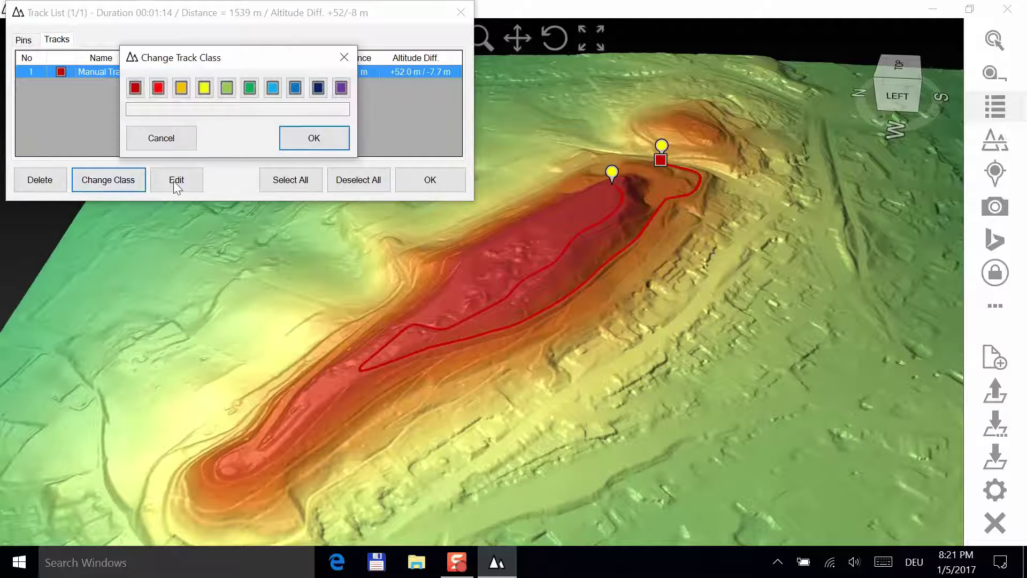
{"action": "left_click", "coordinate": [205, 89]}
{"action": "left_click", "coordinate": [313, 138]}
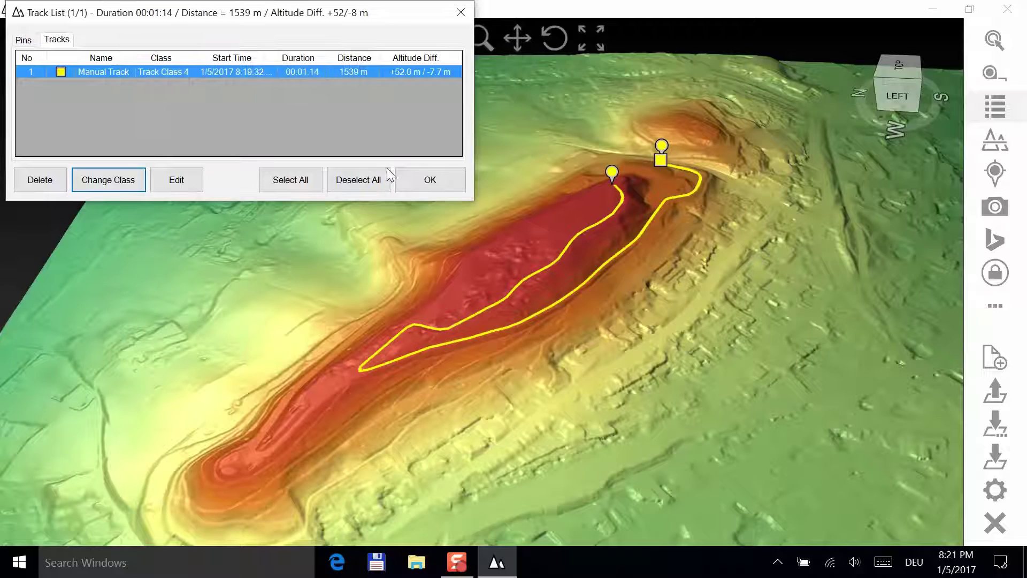
{"action": "left_click", "coordinate": [438, 178]}
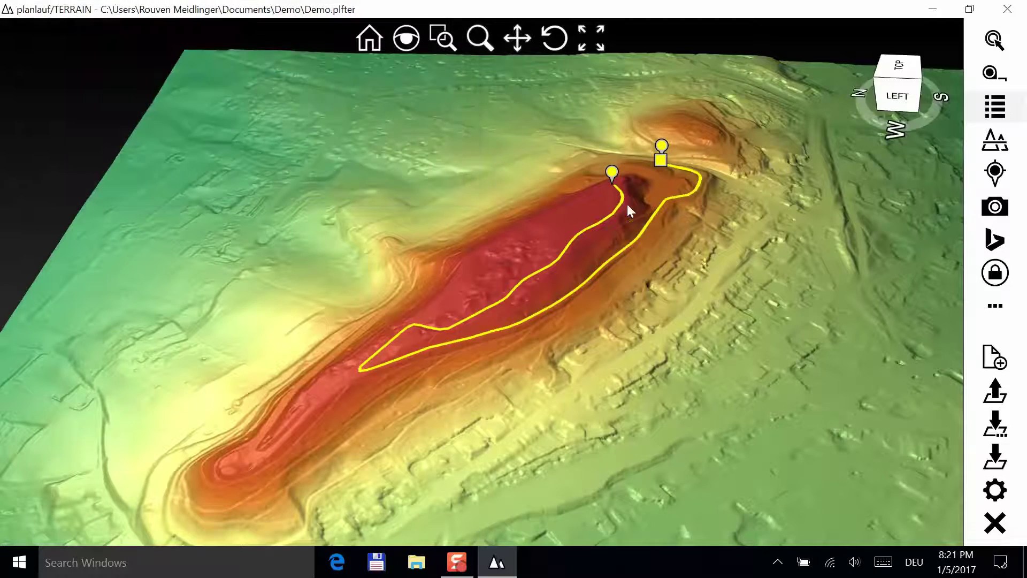
- Show the Bing aerial map and sync it to a top-down 3D view of the track
{"action": "scroll", "coordinate": [619, 285], "scroll_direction": "up", "scroll_amount": 3}
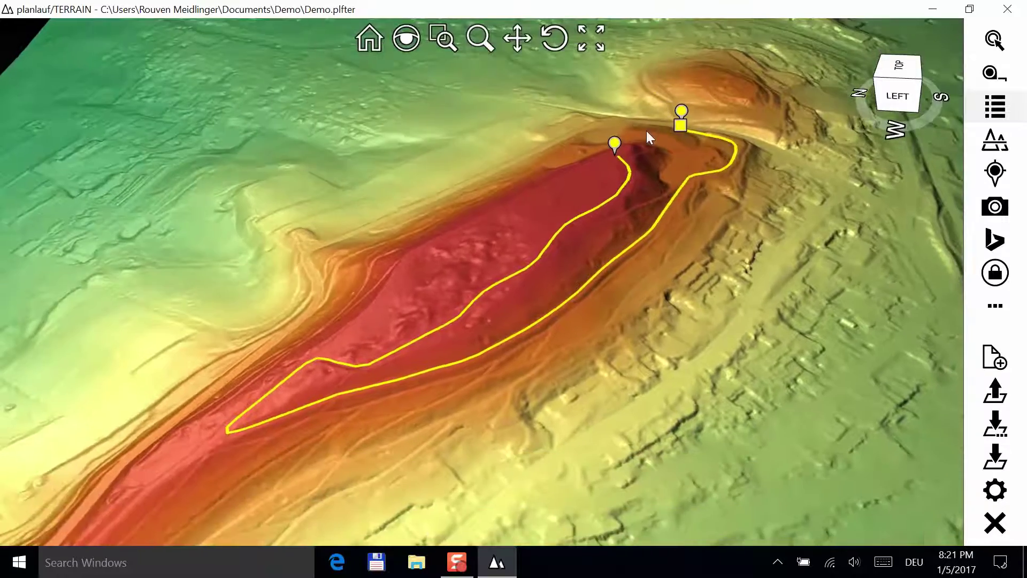
{"action": "left_click_drag", "start_coordinate": [649, 138], "coordinate": [594, 244]}
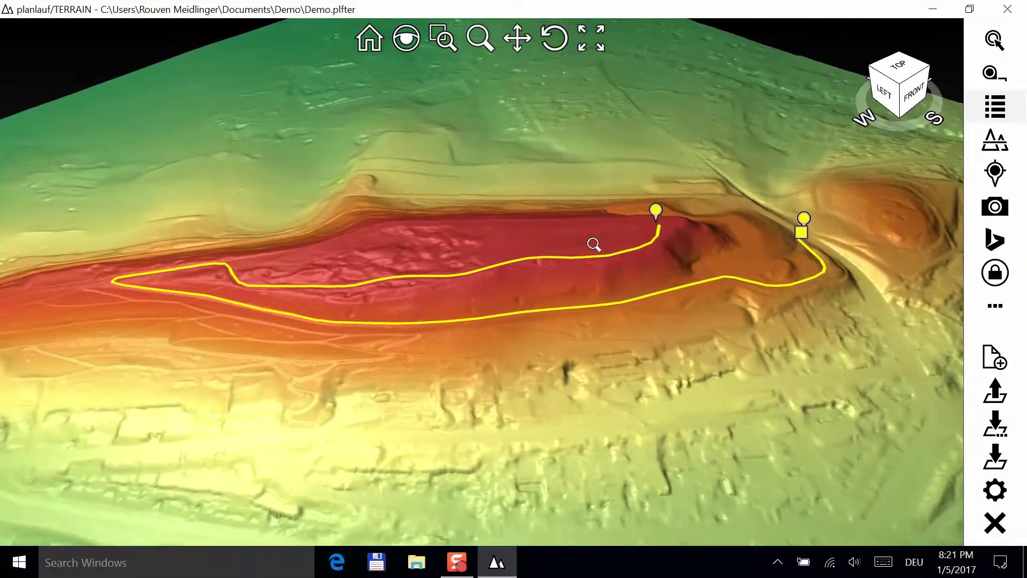
{"action": "left_click", "coordinate": [995, 239]}
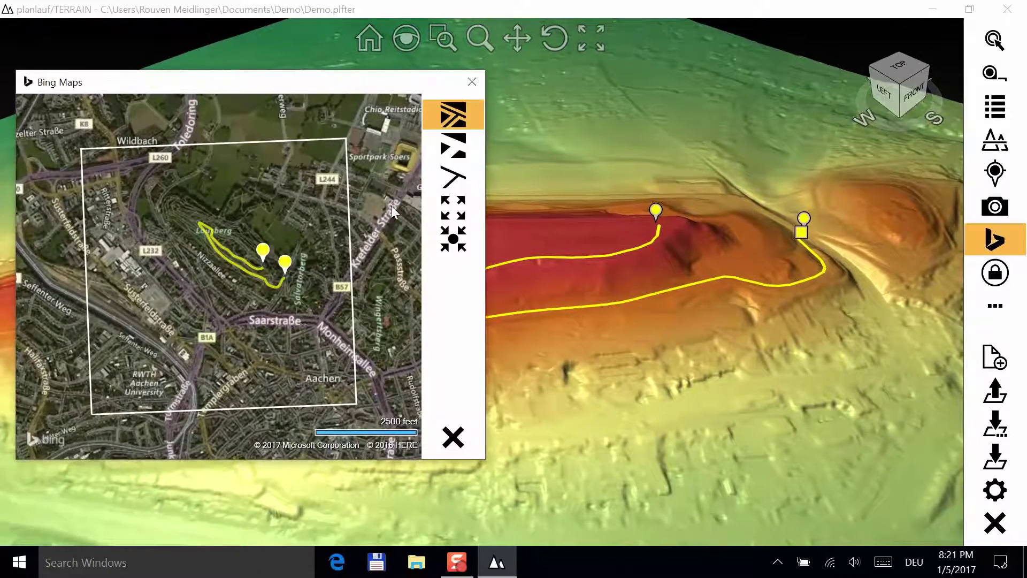
{"action": "left_click", "coordinate": [452, 238]}
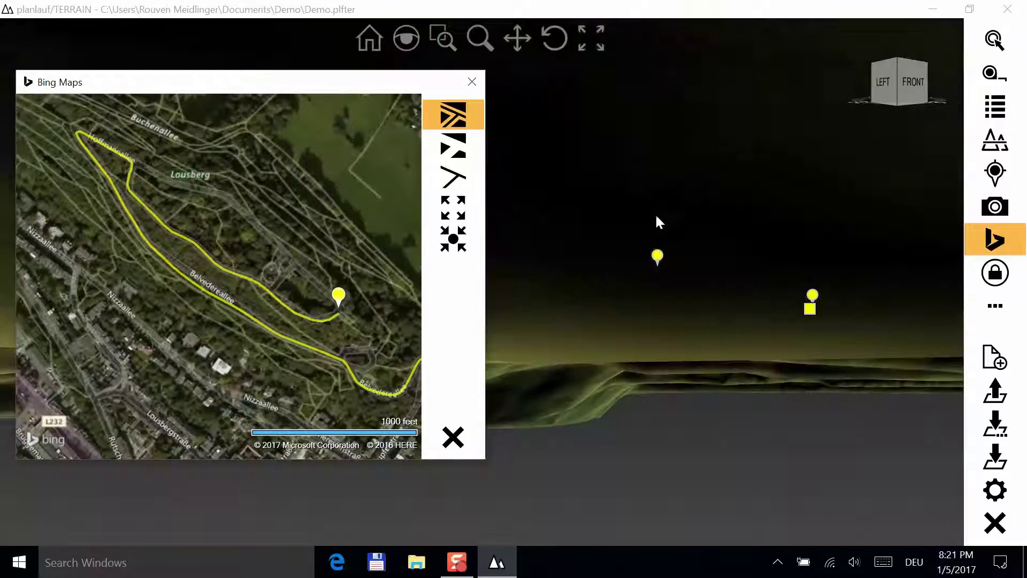
{"action": "left_click_drag", "start_coordinate": [658, 220], "coordinate": [656, 310]}
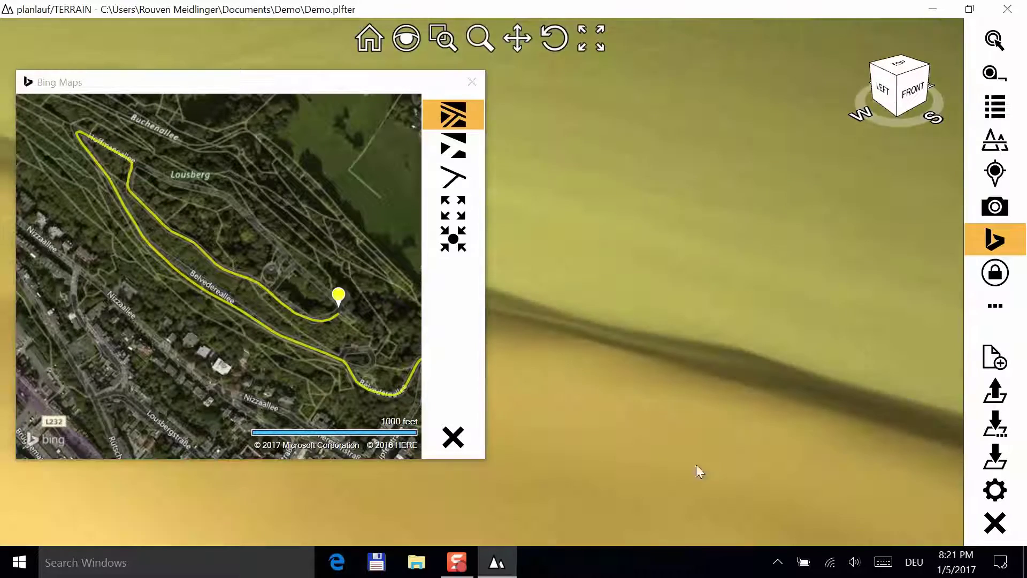
{"action": "left_click_drag", "start_coordinate": [743, 390], "coordinate": [495, 295]}
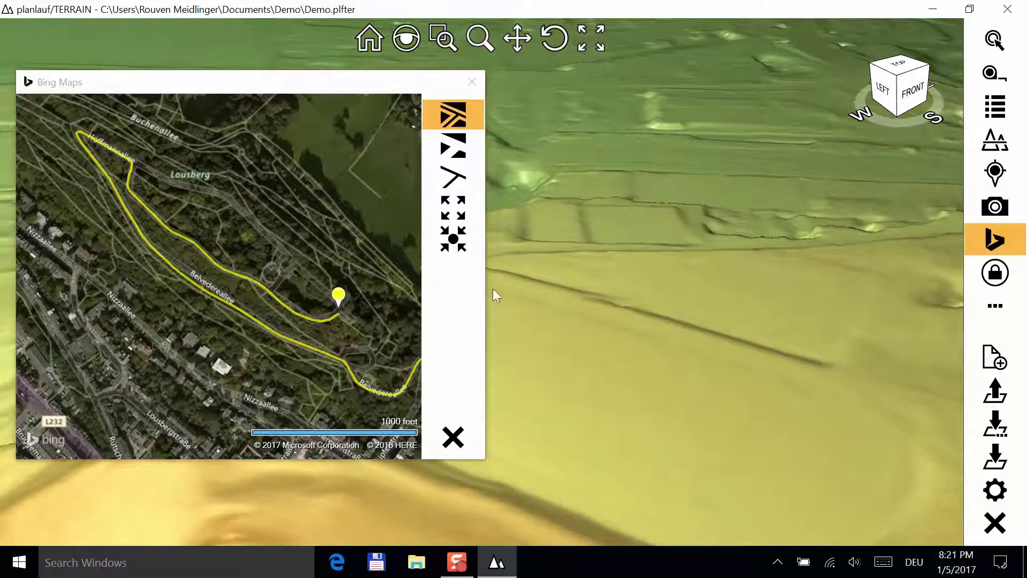
{"action": "left_click", "coordinate": [453, 239]}
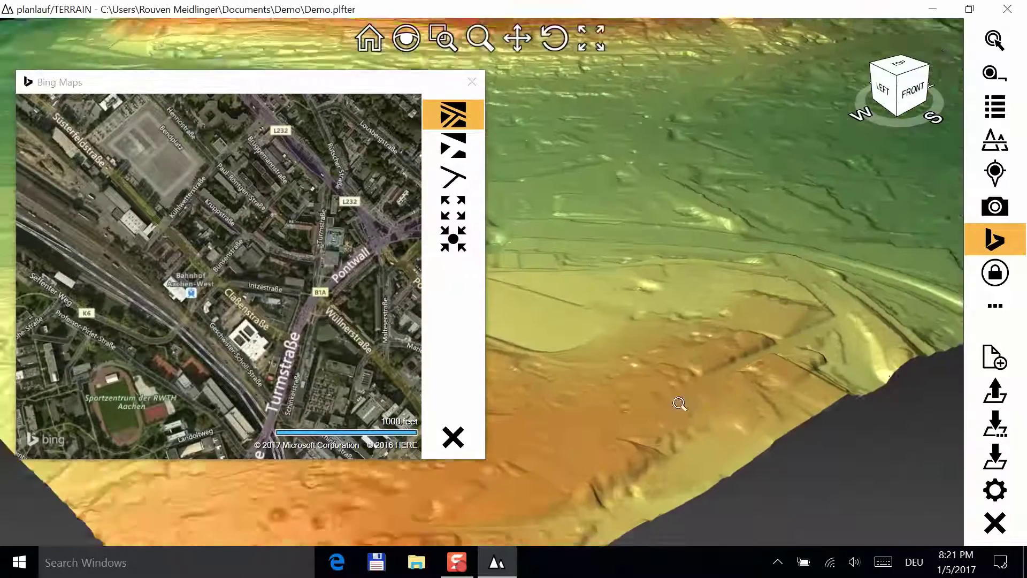
{"action": "left_click", "coordinate": [453, 239]}
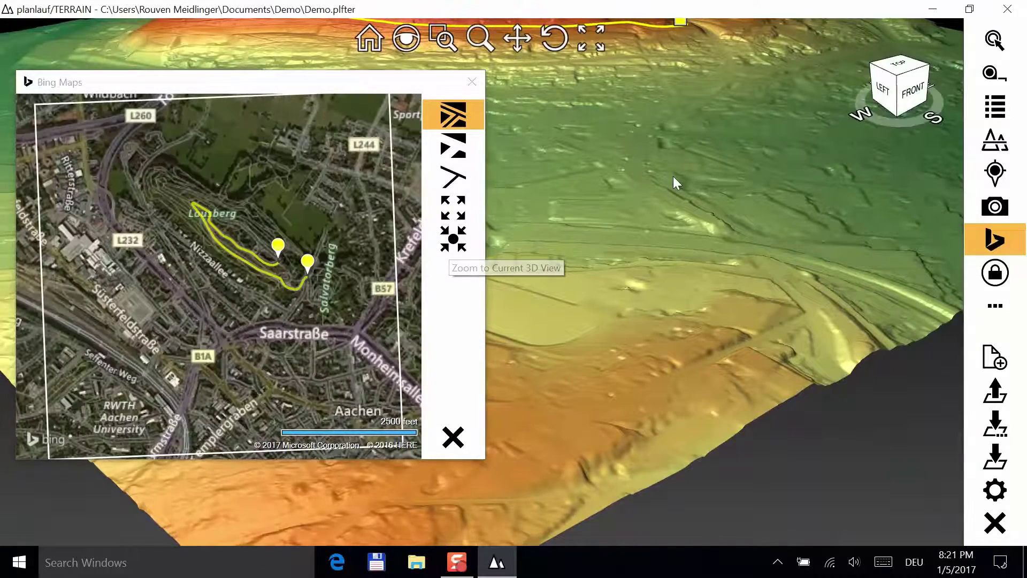
- Re-sync the aerial map to a view along the track, pan to Ludwigsallee and Salvatorberg, then close it
{"action": "left_click_drag", "start_coordinate": [673, 176], "coordinate": [675, 267]}
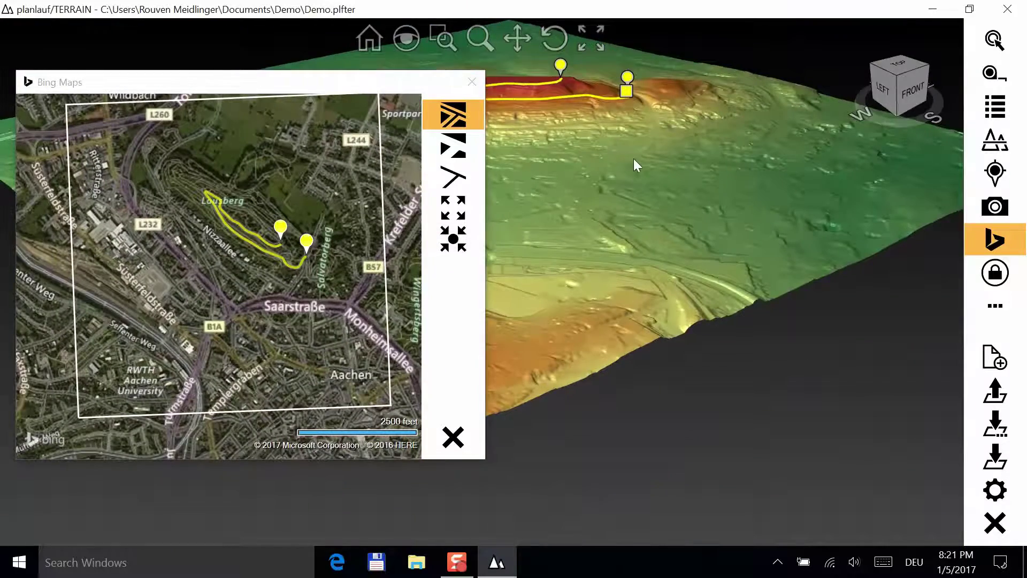
{"action": "scroll", "coordinate": [649, 278], "scroll_direction": "up", "scroll_amount": 3}
{"action": "scroll", "coordinate": [649, 278], "scroll_direction": "up", "scroll_amount": 5}
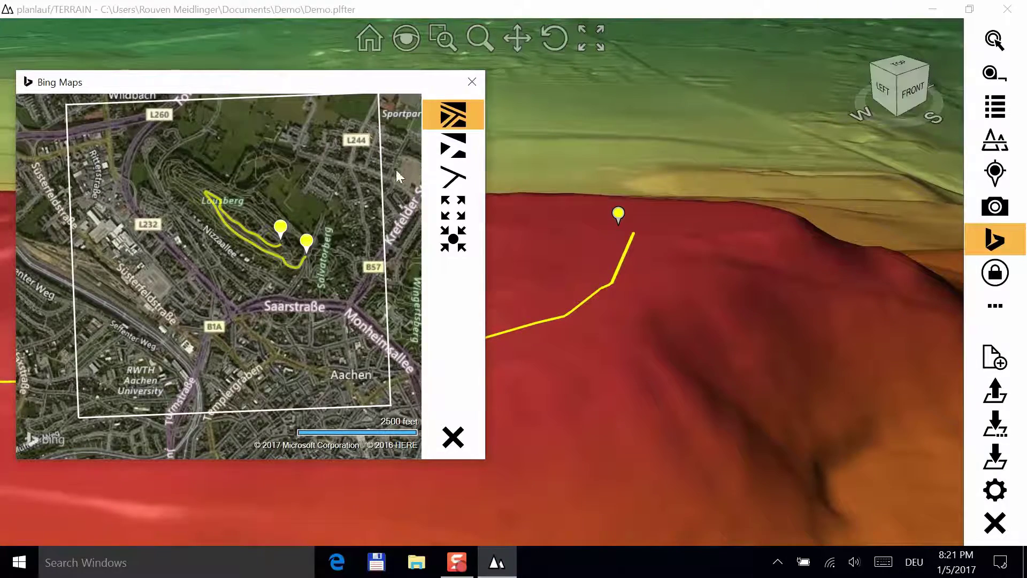
{"action": "left_click", "coordinate": [452, 239]}
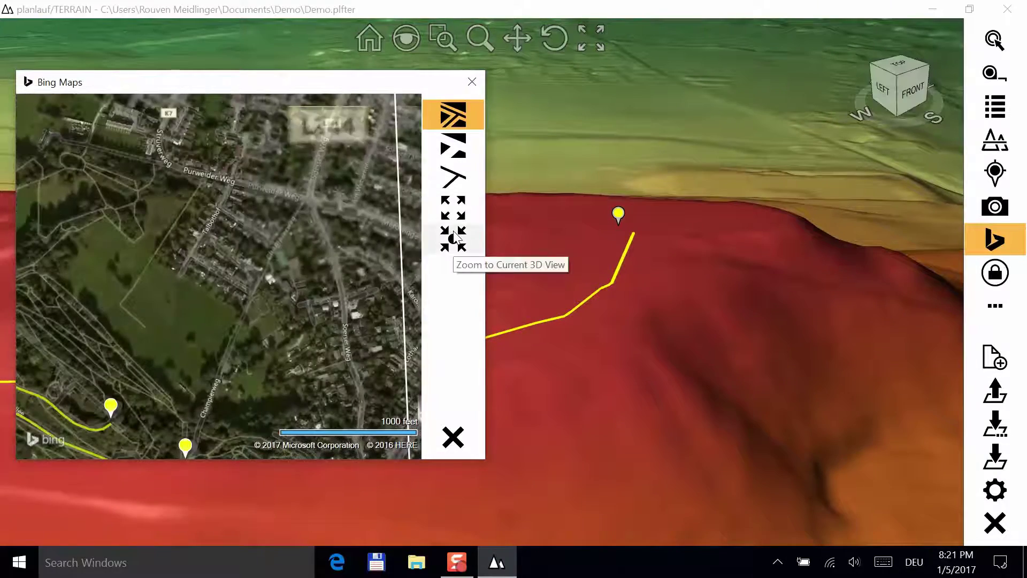
{"action": "left_click_drag", "start_coordinate": [275, 310], "coordinate": [339, 192]}
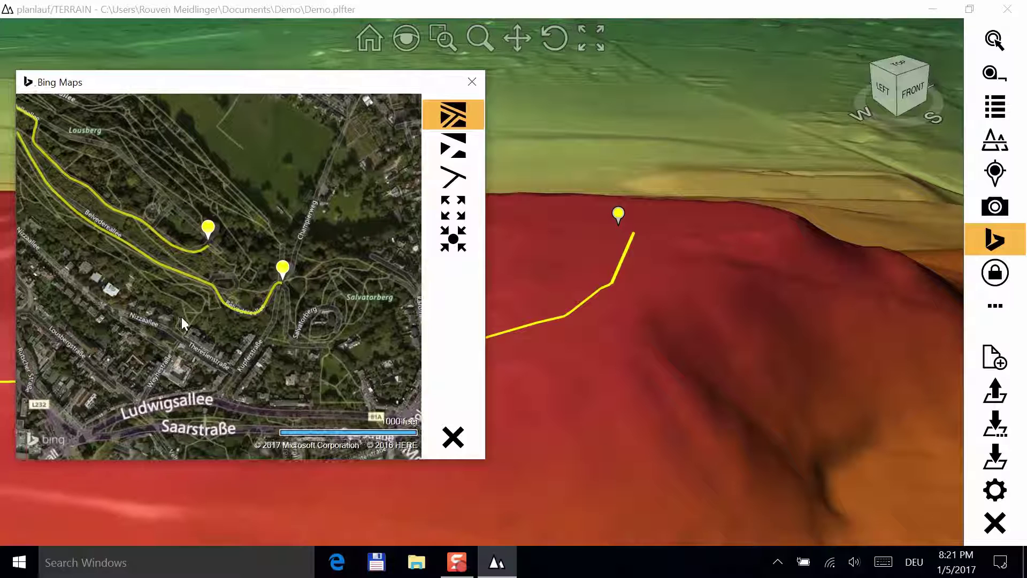
{"action": "left_click", "coordinate": [452, 438]}
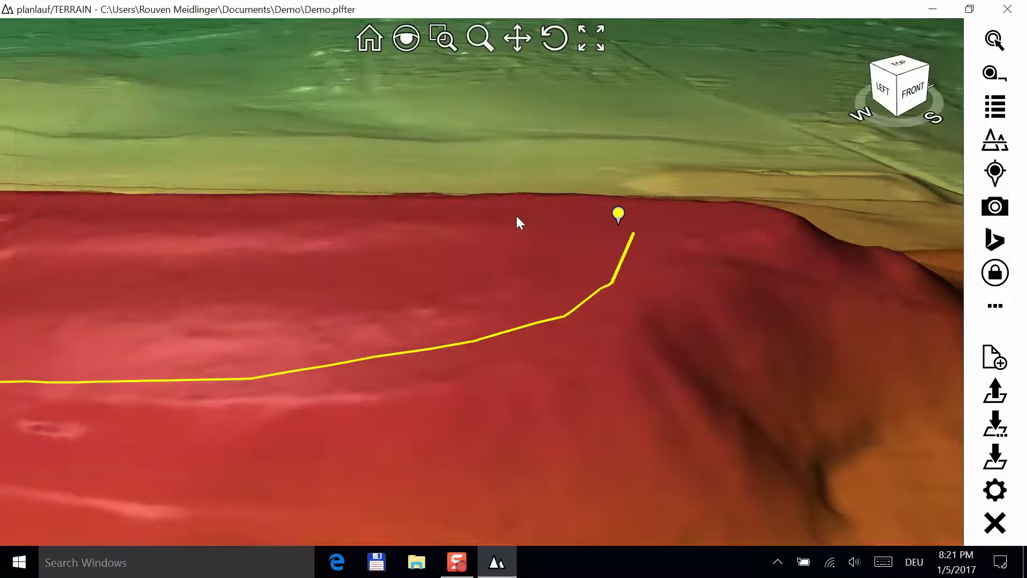
{"action": "scroll", "coordinate": [517, 241], "scroll_direction": "down", "scroll_amount": 3}
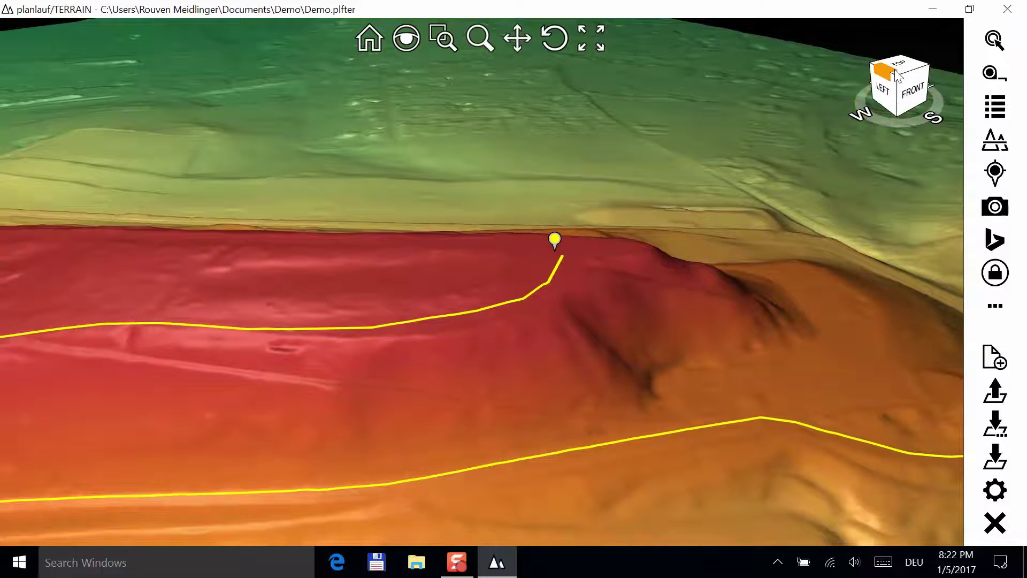
- From a top-front overview, cut the terrain with a Section Plane up to 262 m, then disable it
{"action": "left_click", "coordinate": [912, 76]}
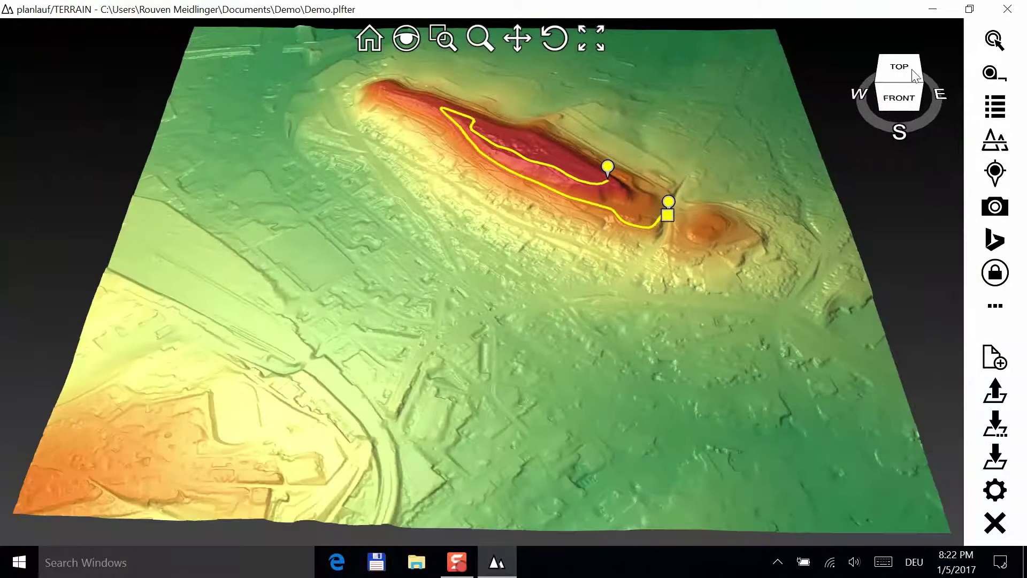
{"action": "left_click", "coordinate": [995, 140]}
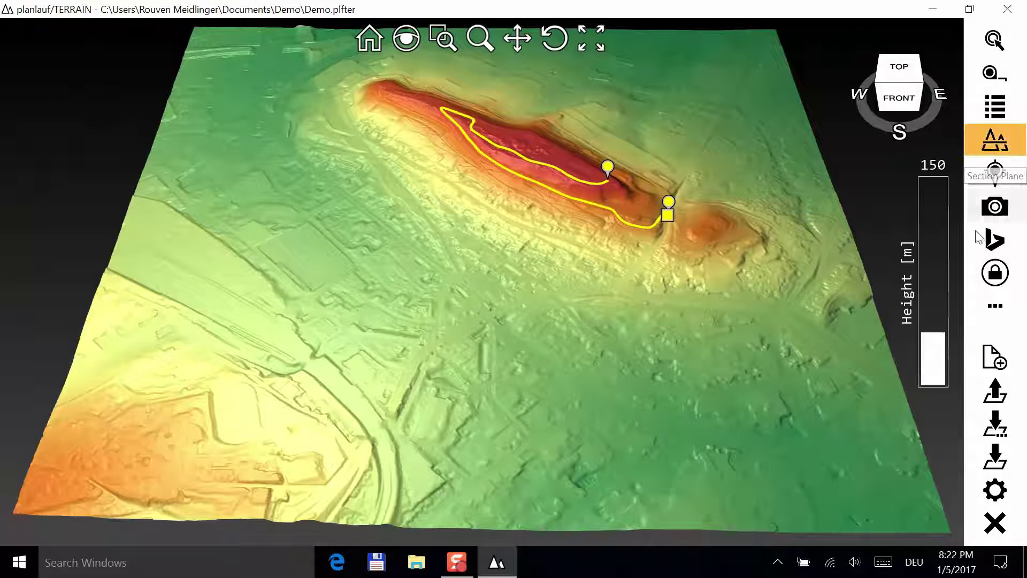
{"action": "mouse_move", "coordinate": [940, 364]}
{"action": "left_mouse_down"}
{"action": "mouse_move", "coordinate": [940, 274]}
{"action": "mouse_move", "coordinate": [936, 368]}
{"action": "left_mouse_up"}
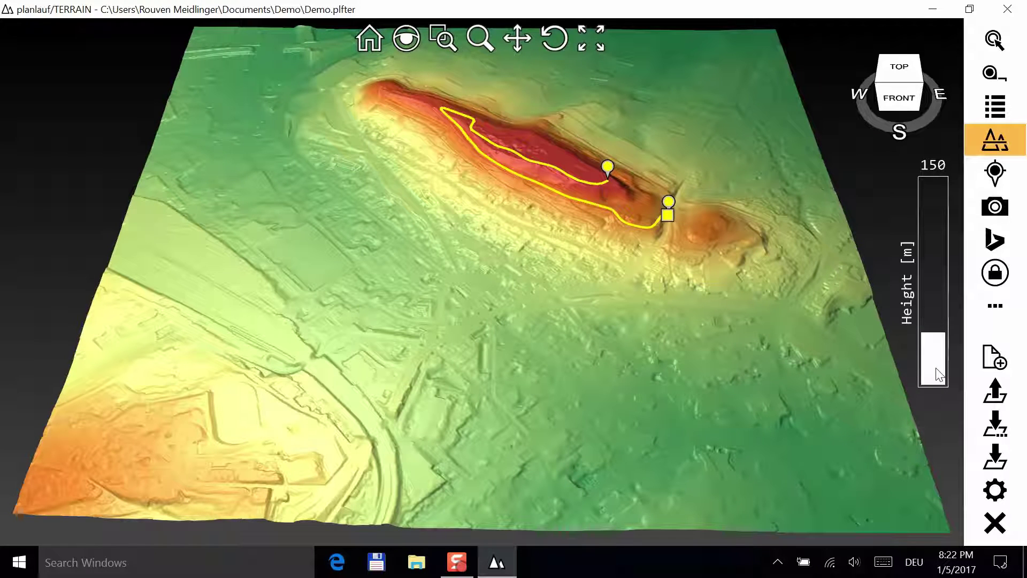
{"action": "scroll", "coordinate": [937, 374], "scroll_direction": "up", "scroll_amount": 10}
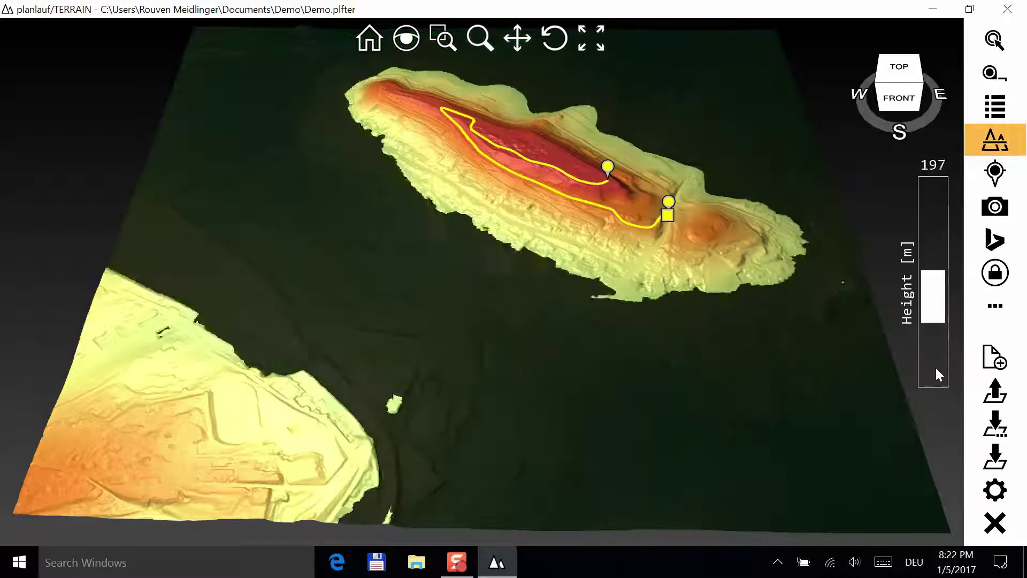
{"action": "scroll", "coordinate": [937, 369], "scroll_direction": "up", "scroll_amount": 8}
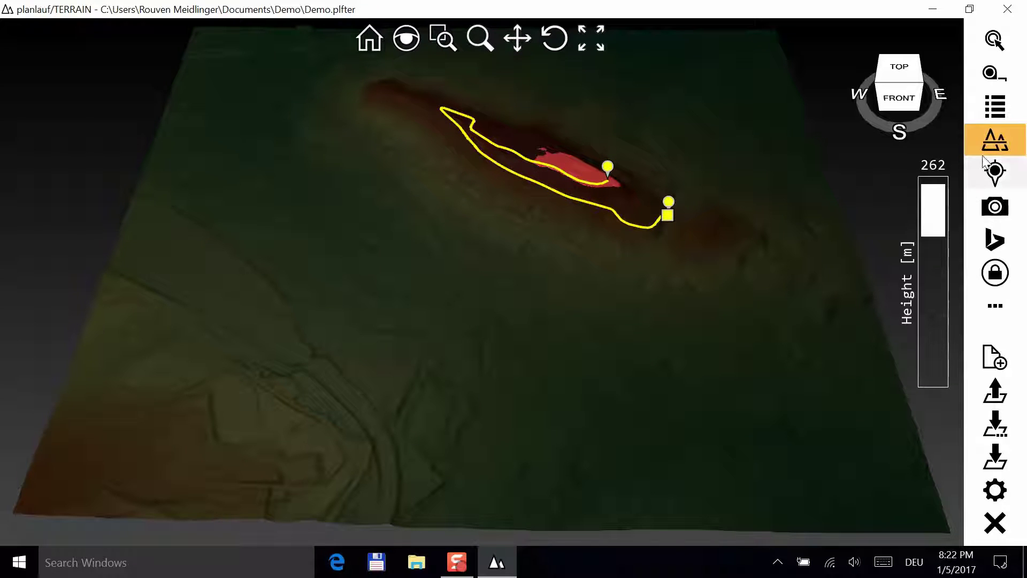
{"action": "left_click", "coordinate": [996, 144]}
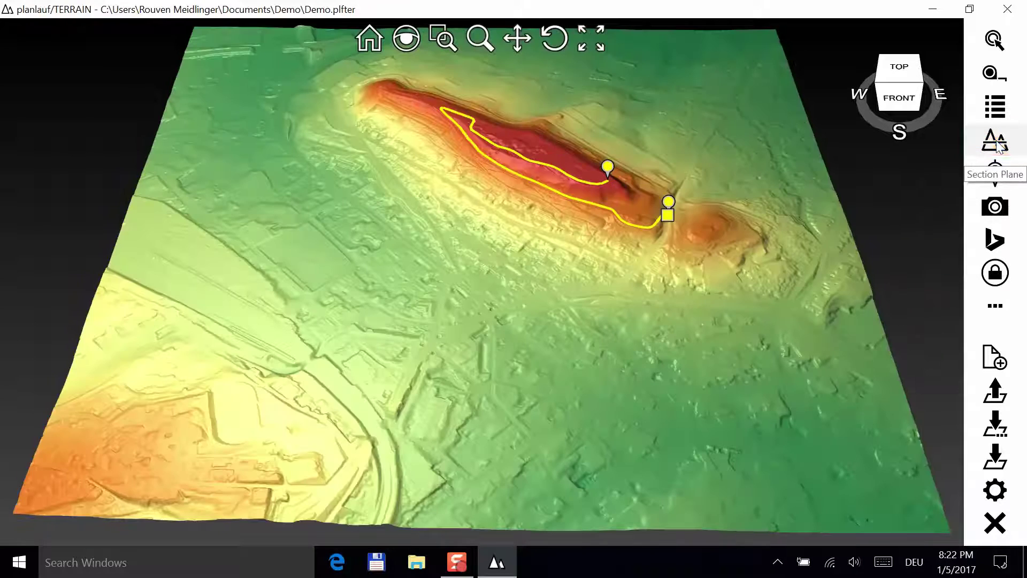
- Open the More (…) tools menu and view its Import and Export submenus
{"action": "left_click", "coordinate": [996, 306]}
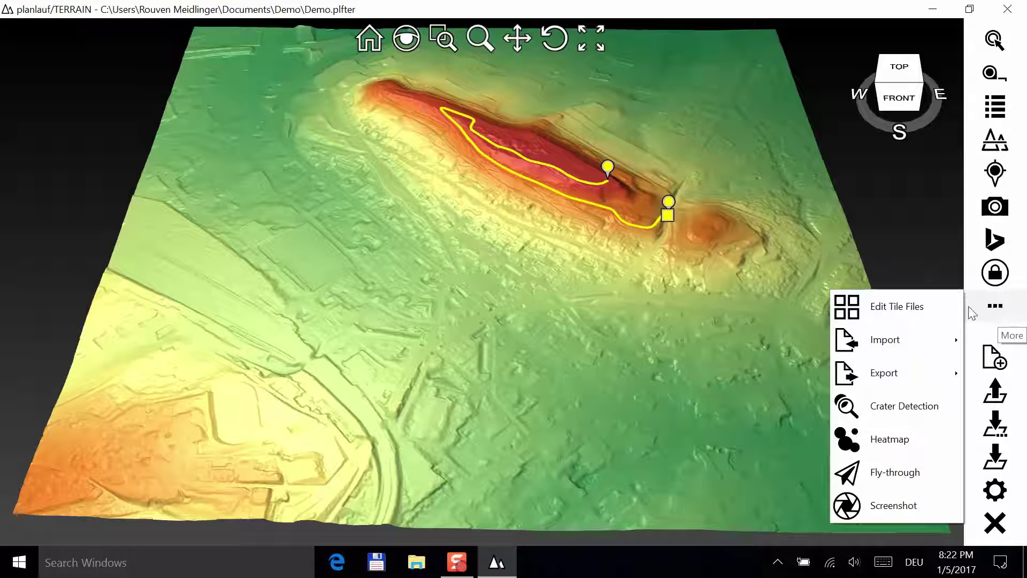
{"action": "mouse_move", "coordinate": [901, 342]}
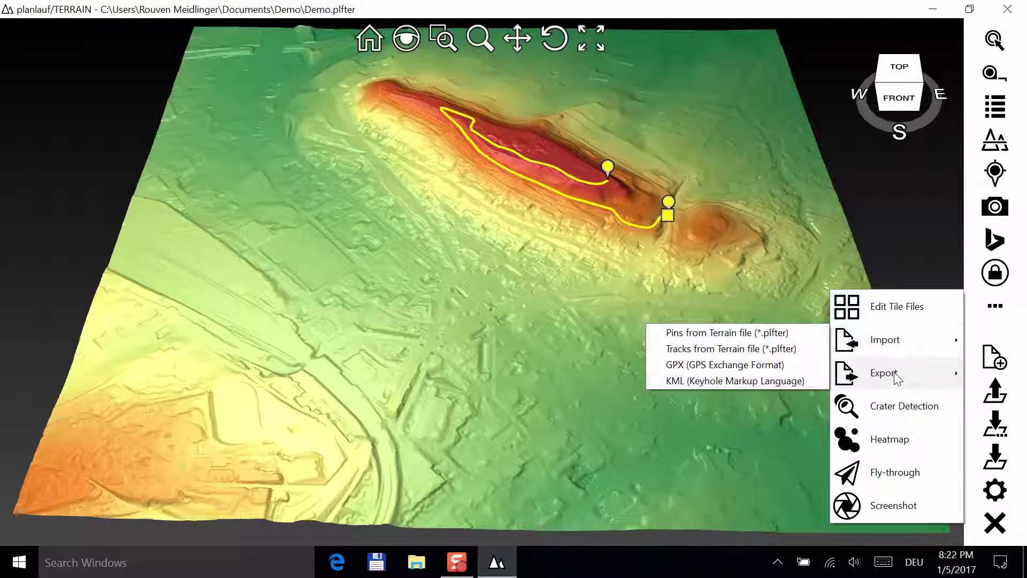
{"action": "mouse_move", "coordinate": [883, 381]}
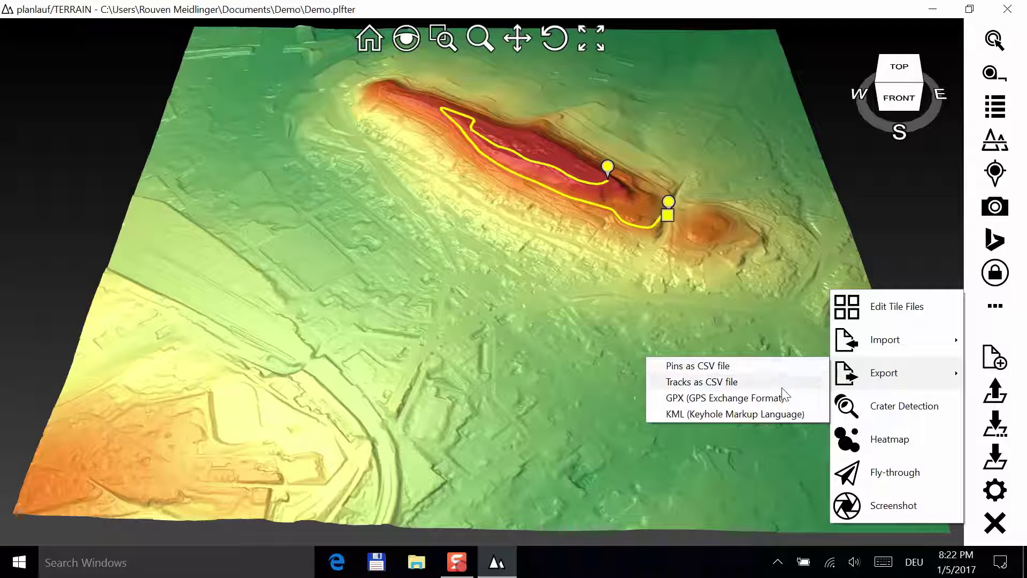
- Start Crater Detection, move and enlarge its window, and advance to tile 3 of 4
{"action": "left_click", "coordinate": [871, 406]}
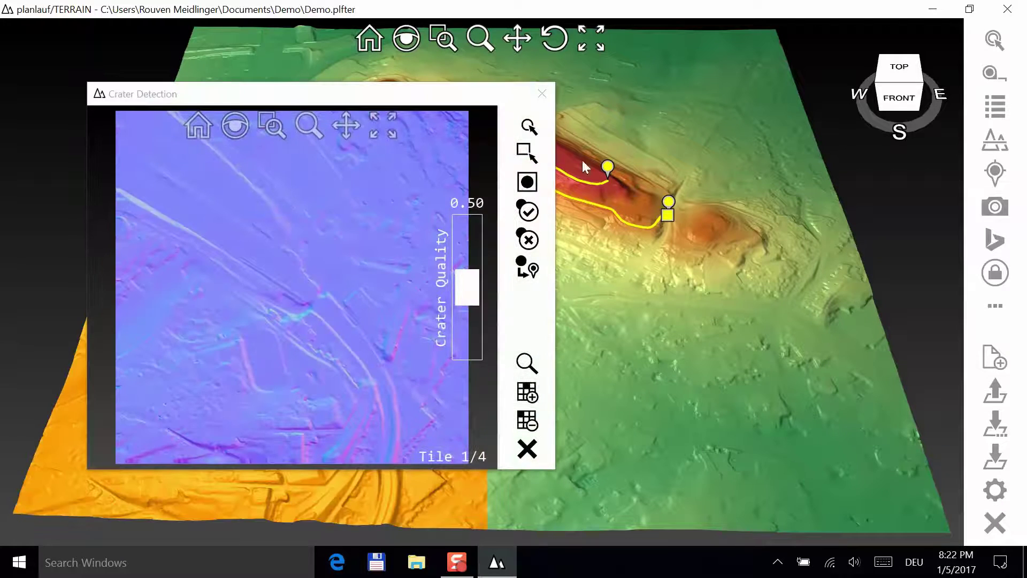
{"action": "left_click_drag", "start_coordinate": [328, 91], "coordinate": [291, 55]}
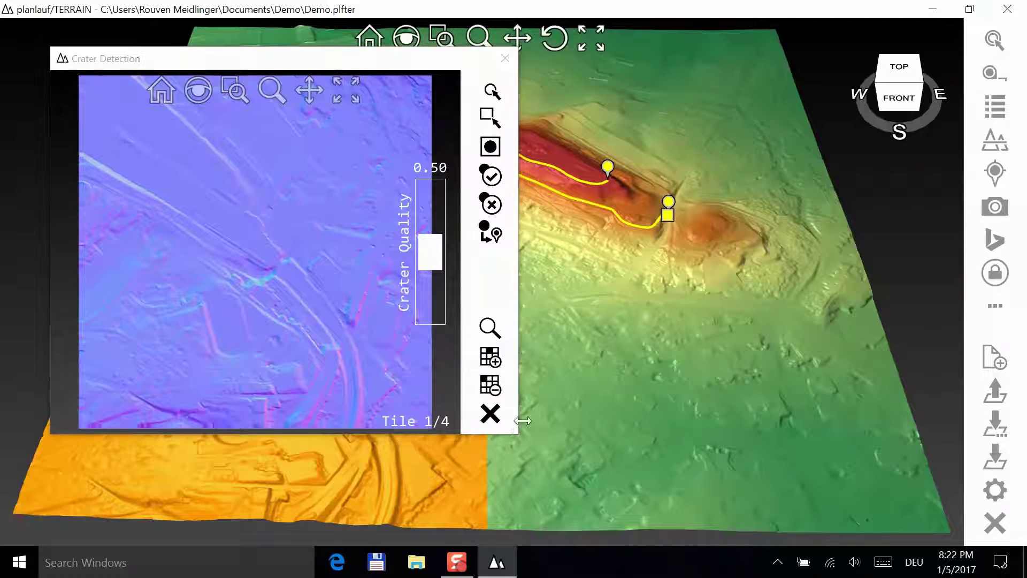
{"action": "left_click_drag", "start_coordinate": [517, 437], "coordinate": [679, 518]}
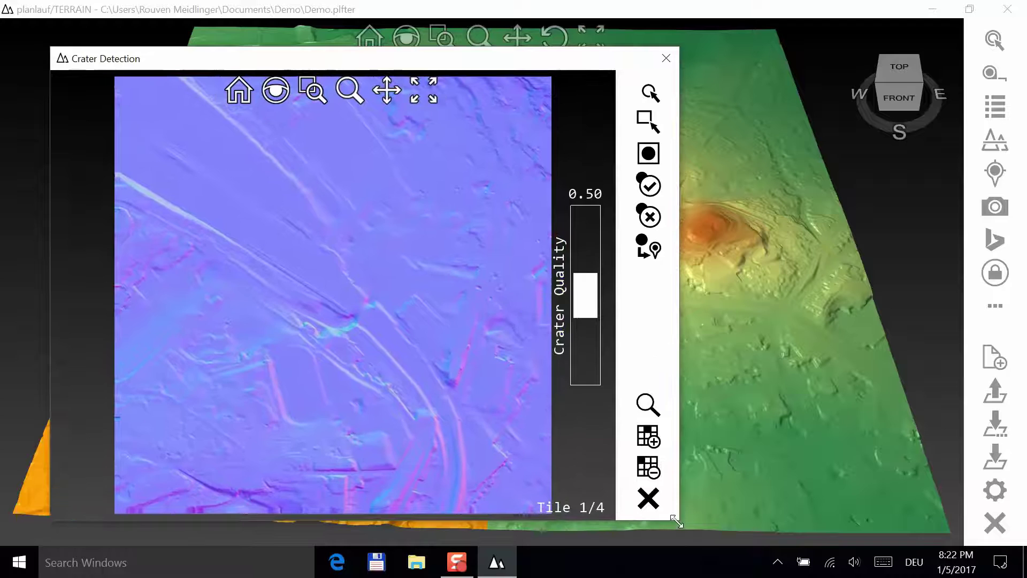
{"action": "left_click", "coordinate": [651, 436]}
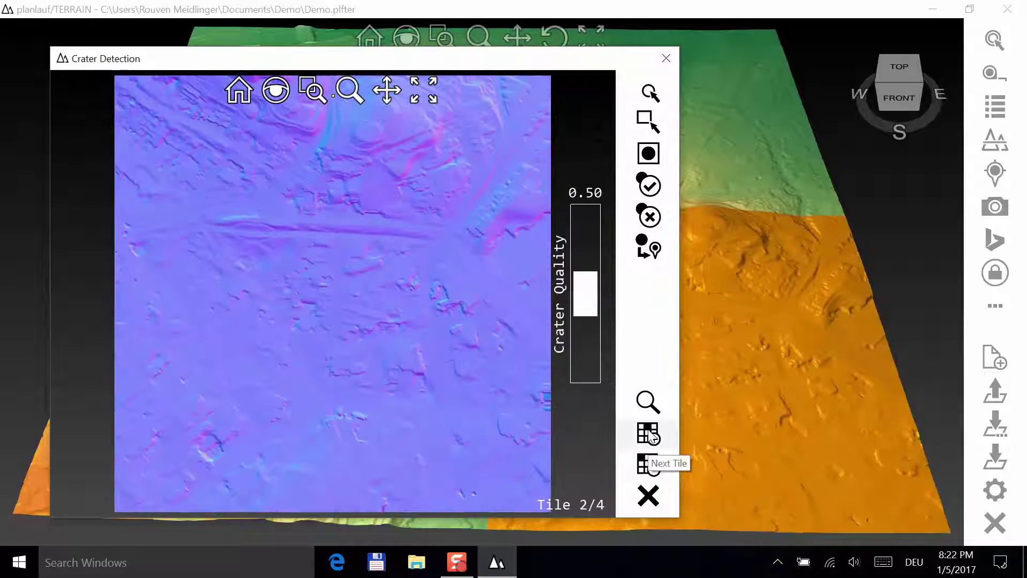
{"action": "left_click", "coordinate": [652, 436]}
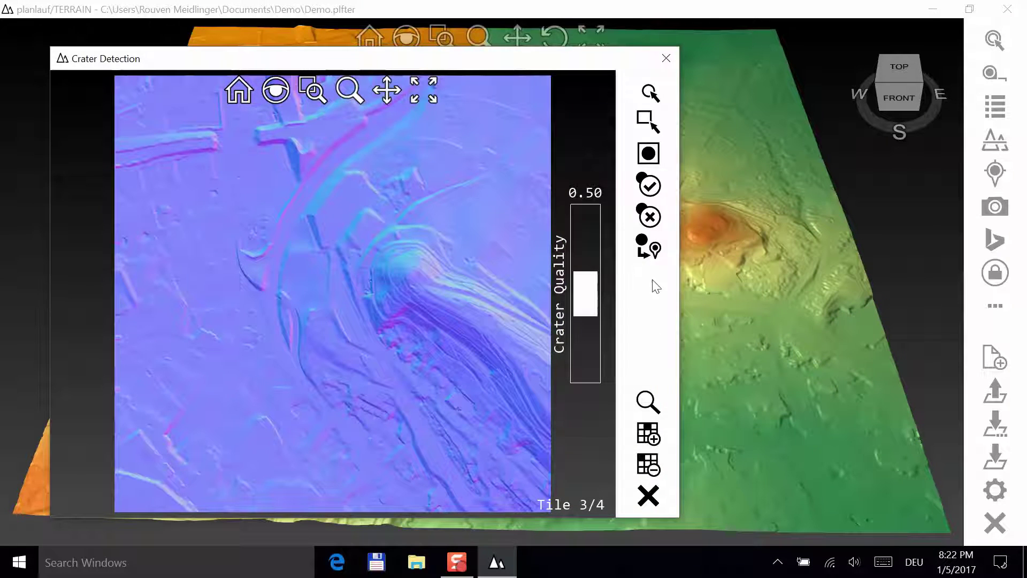
- Detect craters on tile 3 with a lowered quality threshold, box-select all markers and accept them
{"action": "left_click", "coordinate": [647, 401]}
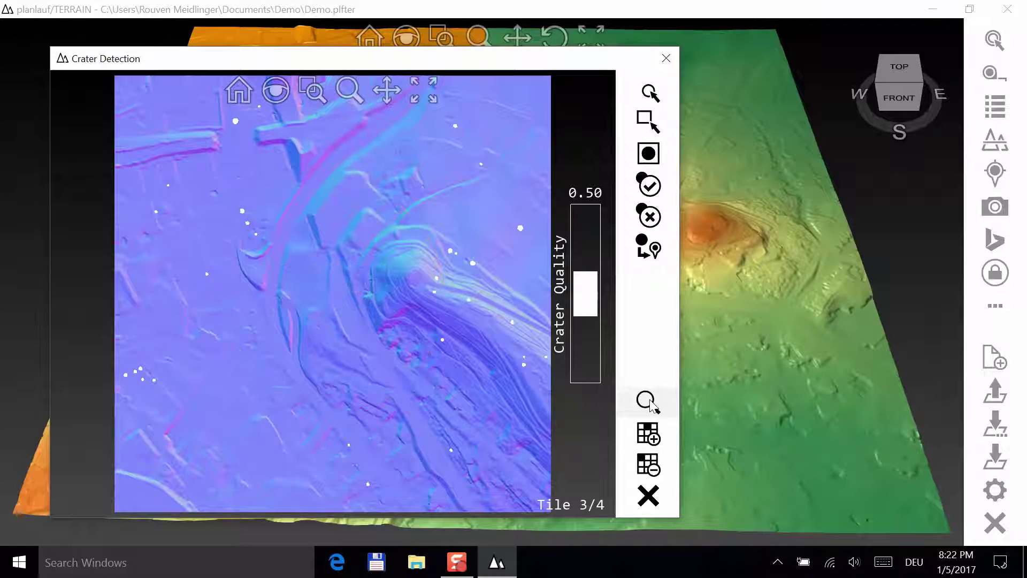
{"action": "left_click_drag", "start_coordinate": [457, 289], "coordinate": [363, 270]}
{"action": "scroll", "coordinate": [412, 294], "scroll_direction": "up", "scroll_amount": 3}
{"action": "left_click_drag", "start_coordinate": [593, 281], "coordinate": [605, 307]}
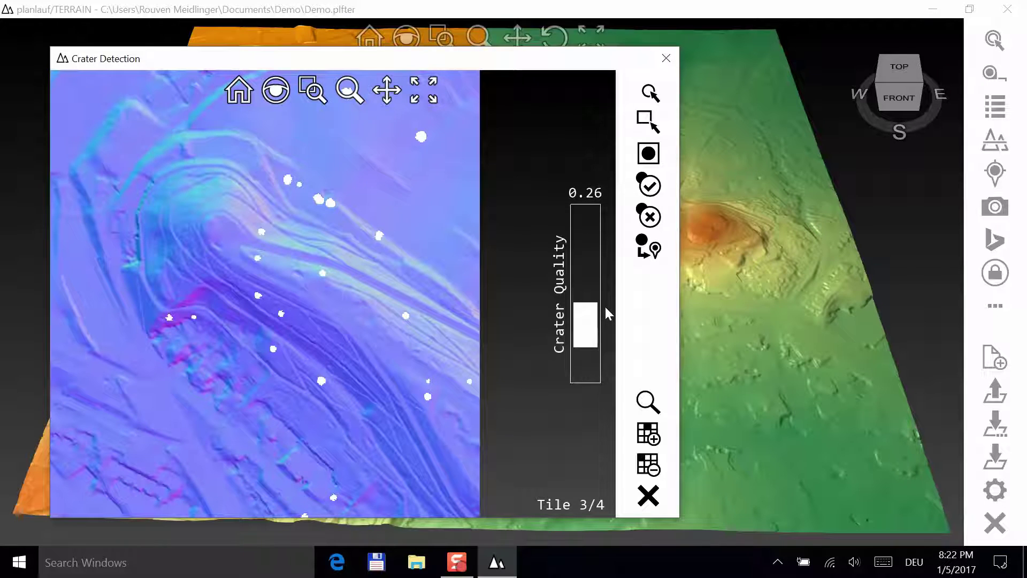
{"action": "left_click", "coordinate": [648, 153]}
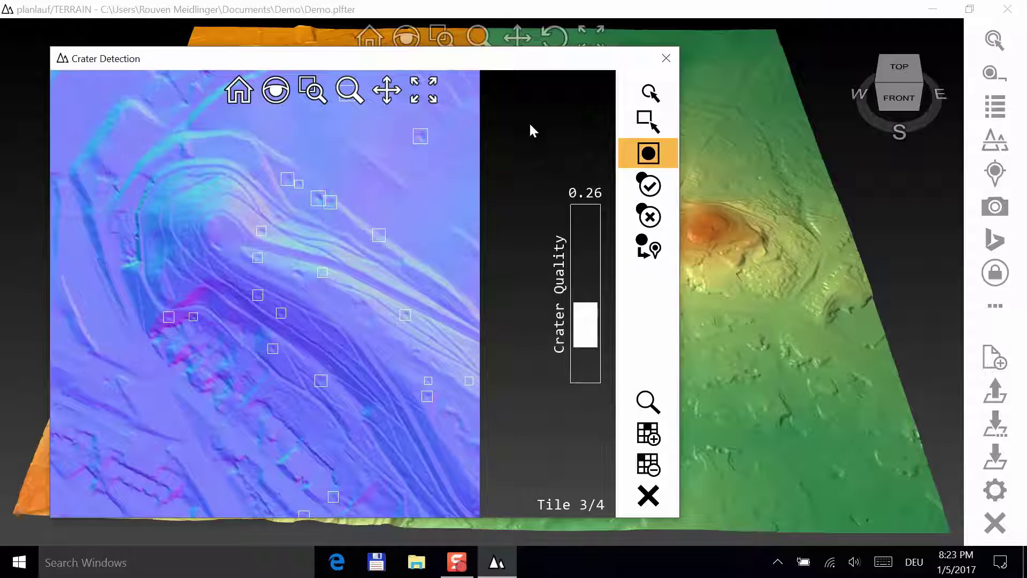
{"action": "left_click", "coordinate": [647, 122]}
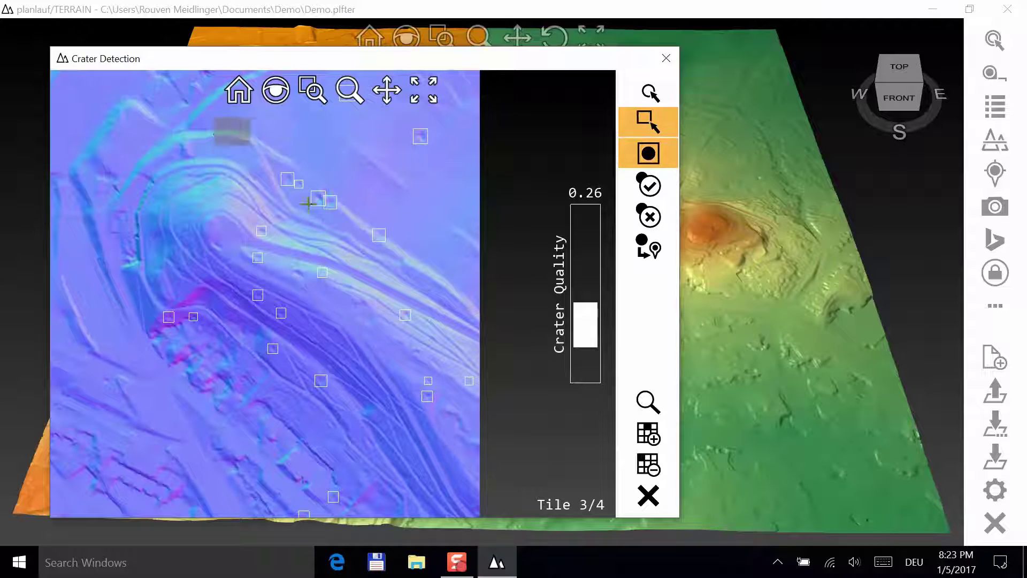
{"action": "left_click_drag", "start_coordinate": [213, 118], "coordinate": [522, 429]}
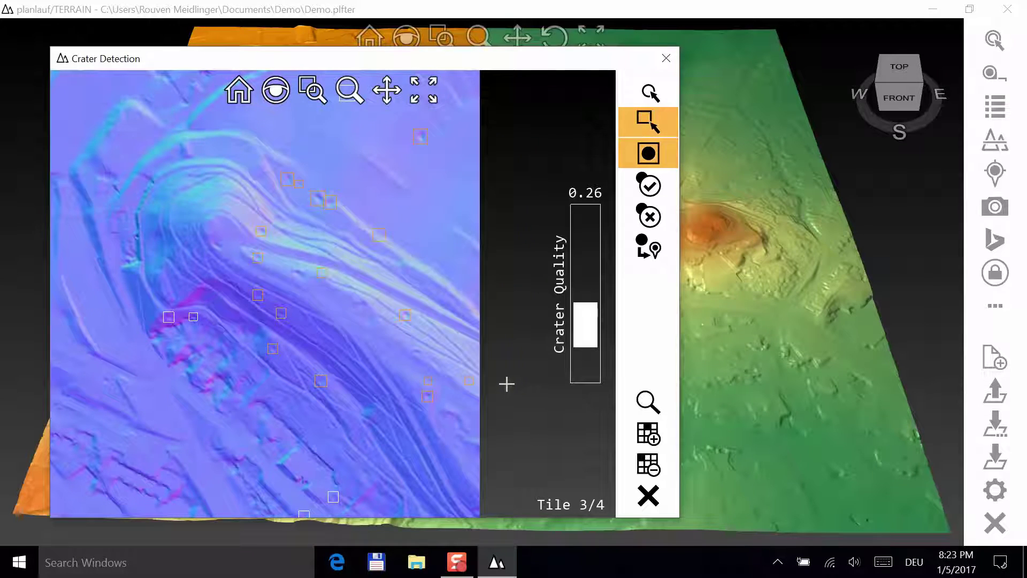
{"action": "left_click", "coordinate": [650, 186]}
- Convert the accepted craters into Pin Class 1 pins and advance to tile 4/4
{"action": "scroll", "coordinate": [298, 213], "scroll_direction": "up", "scroll_amount": 3}
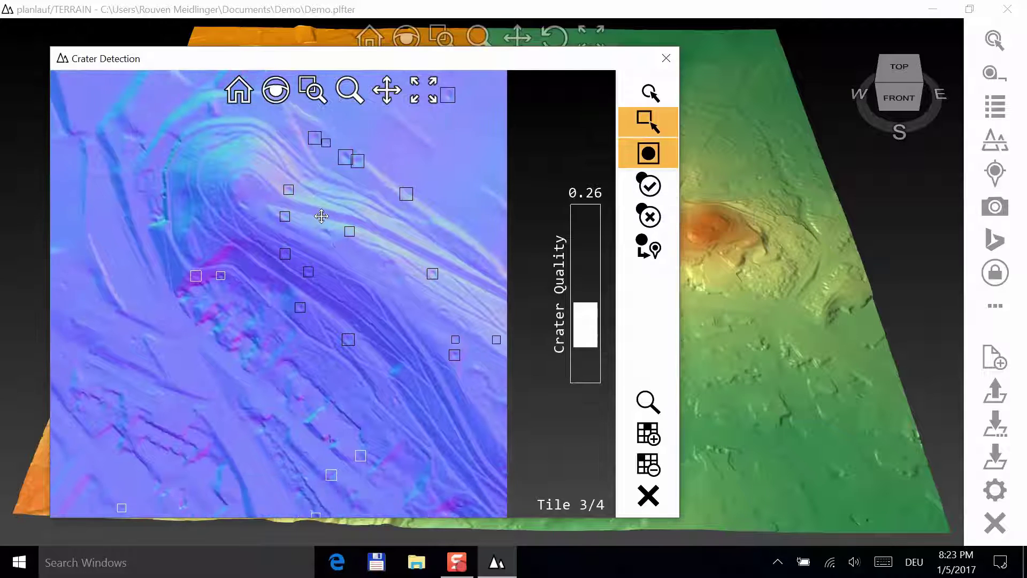
{"action": "scroll", "coordinate": [299, 224], "scroll_direction": "down", "scroll_amount": 5}
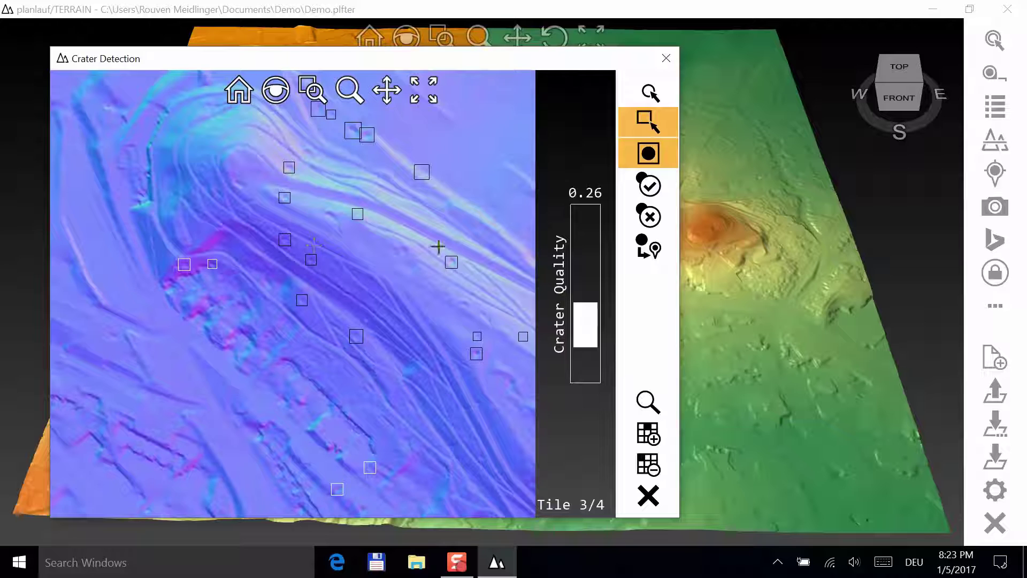
{"action": "left_click", "coordinate": [646, 255]}
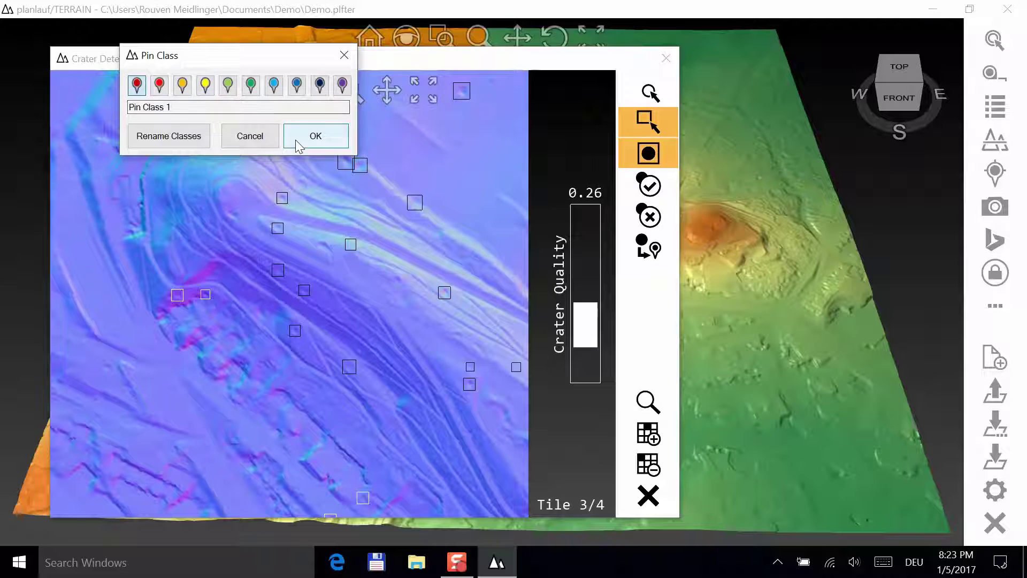
{"action": "left_click", "coordinate": [315, 138]}
{"action": "left_click", "coordinate": [645, 438]}
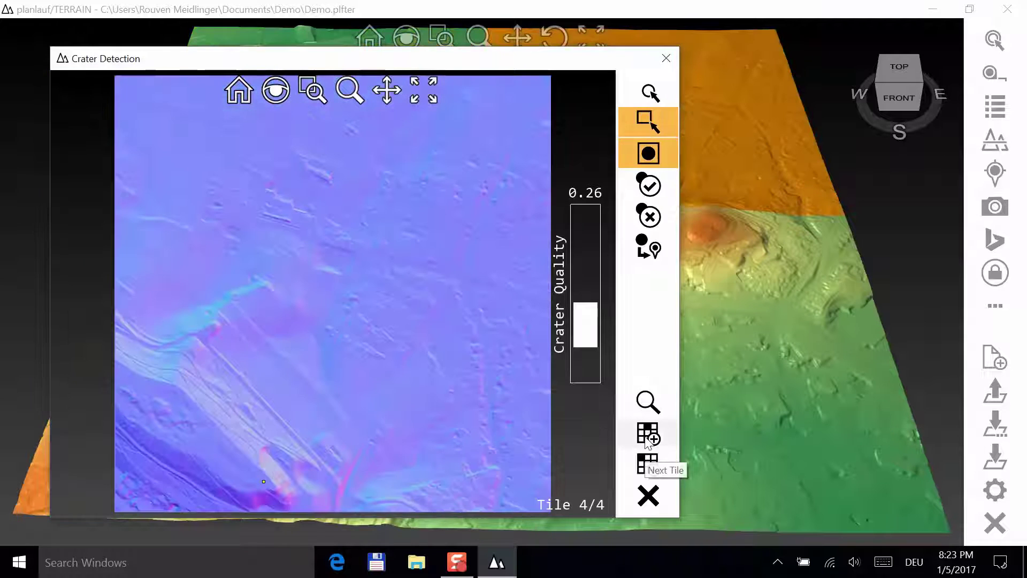
- Detect craters on tile 4/4, raise Crater Quality to 0.49, and accept the lower-left craters
{"action": "left_click", "coordinate": [648, 400]}
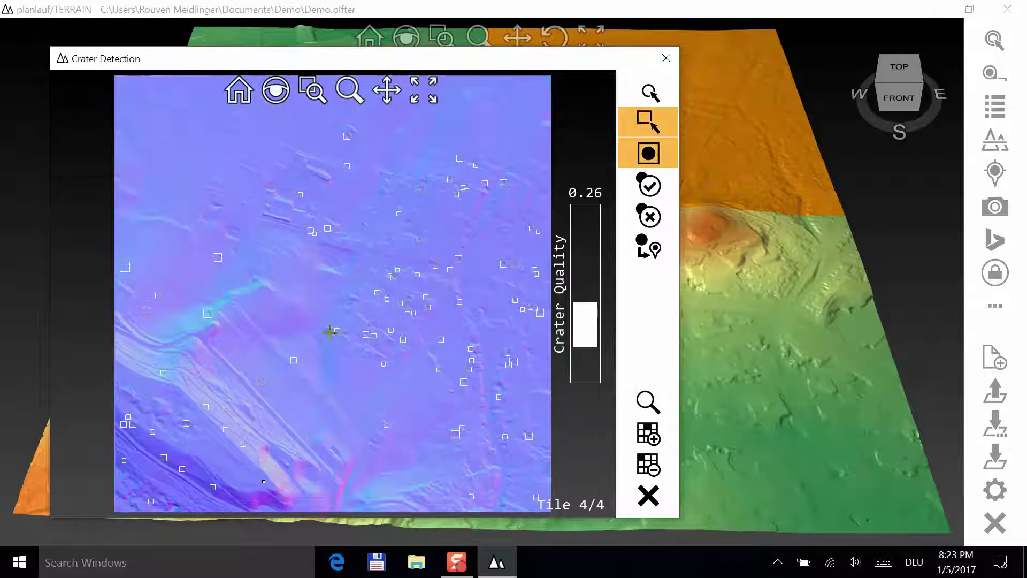
{"action": "scroll", "coordinate": [394, 245], "scroll_direction": "up", "scroll_amount": 3}
{"action": "scroll", "coordinate": [306, 306], "scroll_direction": "up", "scroll_amount": 2}
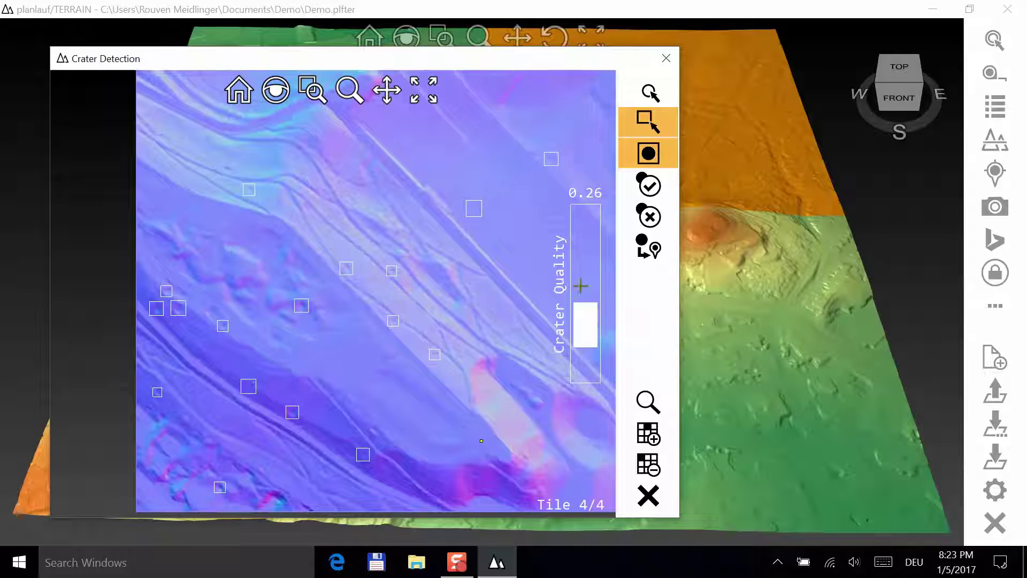
{"action": "left_click_drag", "start_coordinate": [586, 307], "coordinate": [588, 295]}
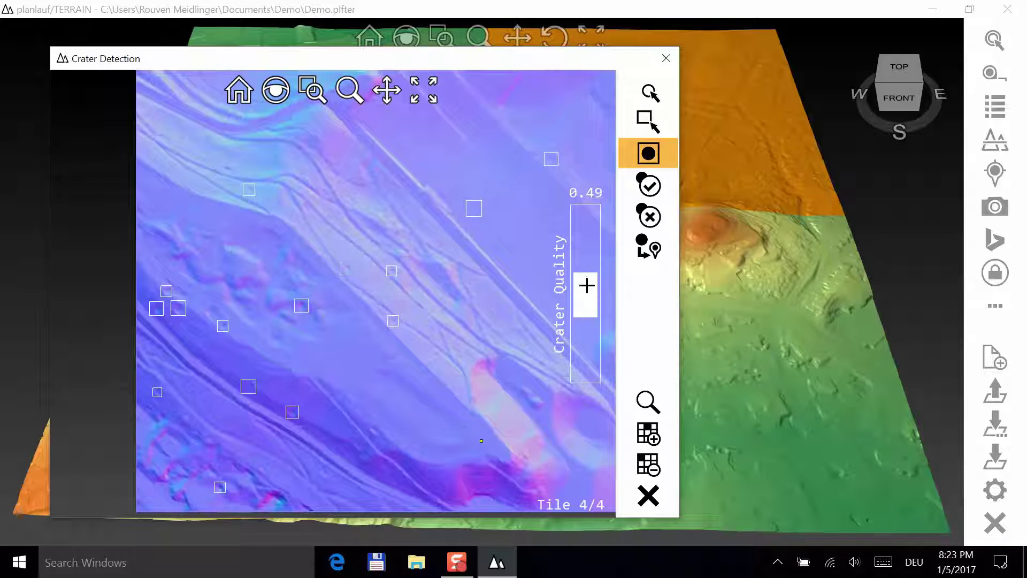
{"action": "scroll", "coordinate": [344, 222], "scroll_direction": "down", "scroll_amount": 1}
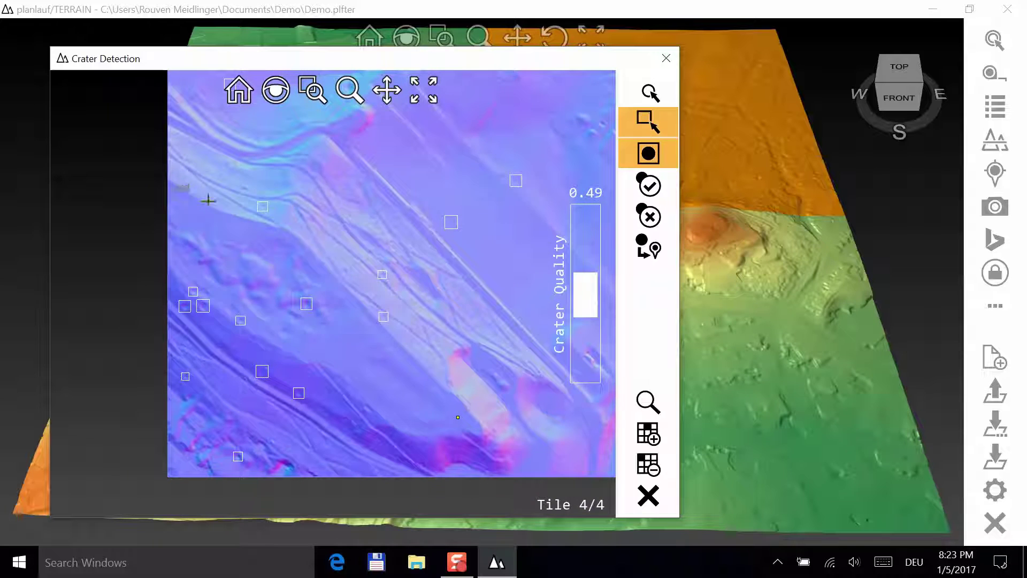
{"action": "left_click_drag", "start_coordinate": [177, 174], "coordinate": [526, 403]}
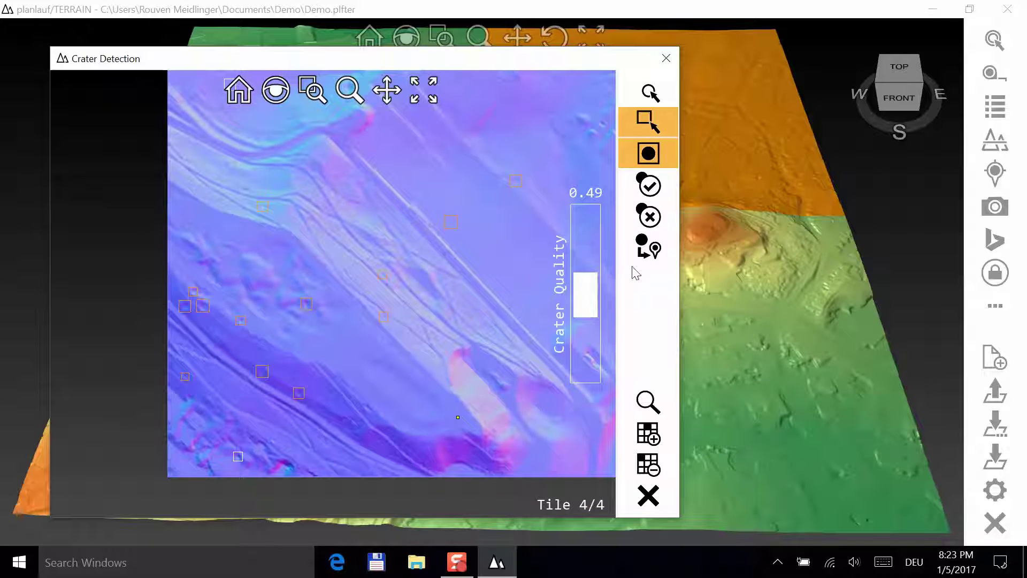
{"action": "left_click", "coordinate": [650, 186]}
- Convert the accepted craters into pins and close Crater Detection
{"action": "scroll", "coordinate": [283, 304], "scroll_direction": "up", "scroll_amount": 5}
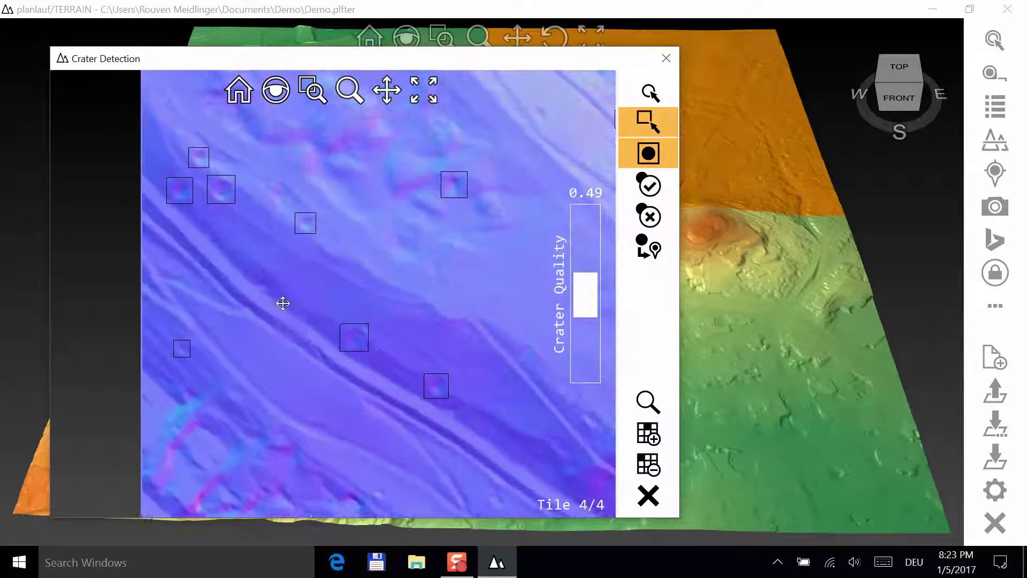
{"action": "scroll", "coordinate": [283, 304], "scroll_direction": "down", "scroll_amount": 2}
{"action": "scroll", "coordinate": [305, 282], "scroll_direction": "down", "scroll_amount": 3}
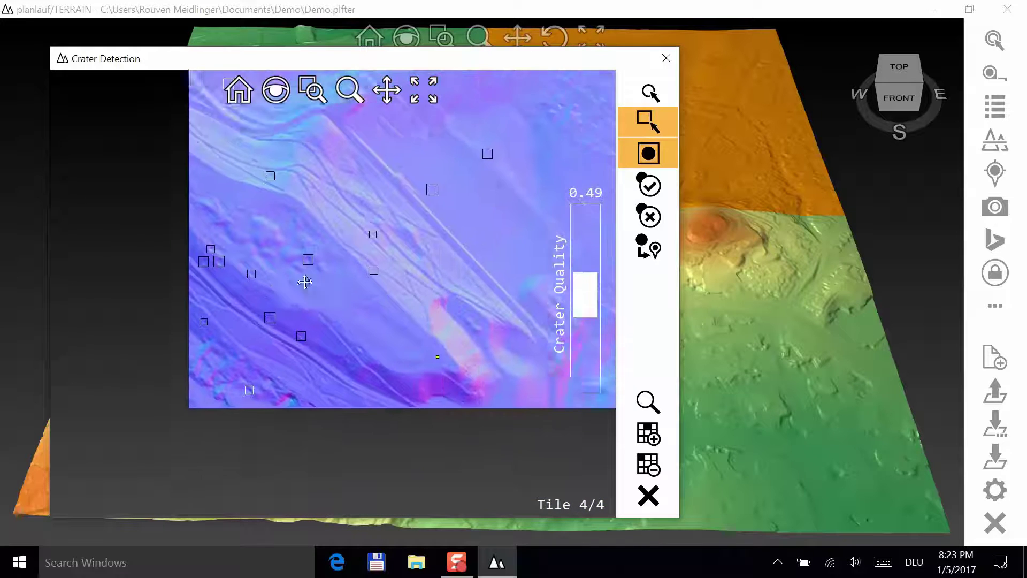
{"action": "scroll", "coordinate": [305, 282], "scroll_direction": "down", "scroll_amount": 3}
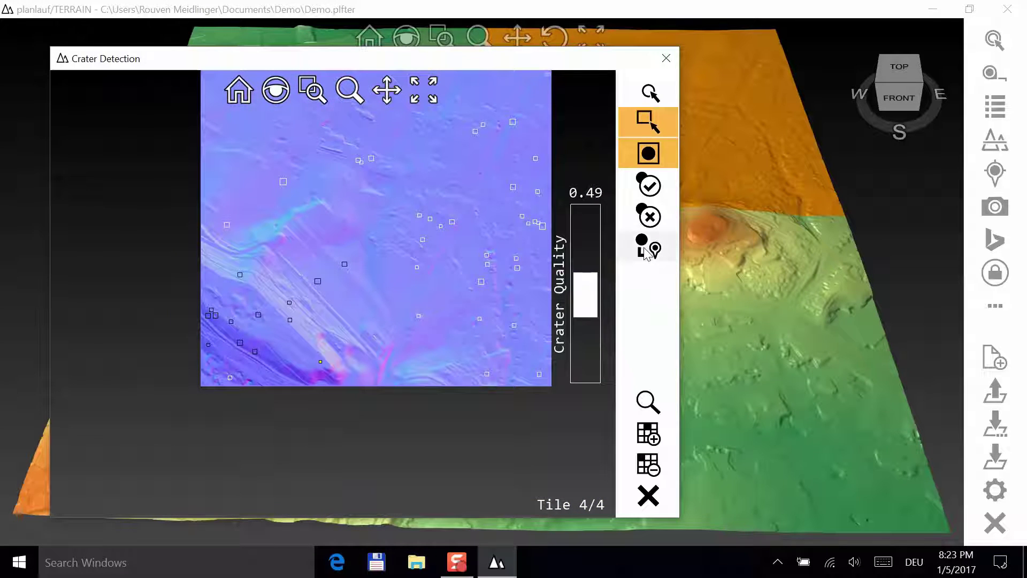
{"action": "left_click", "coordinate": [646, 253]}
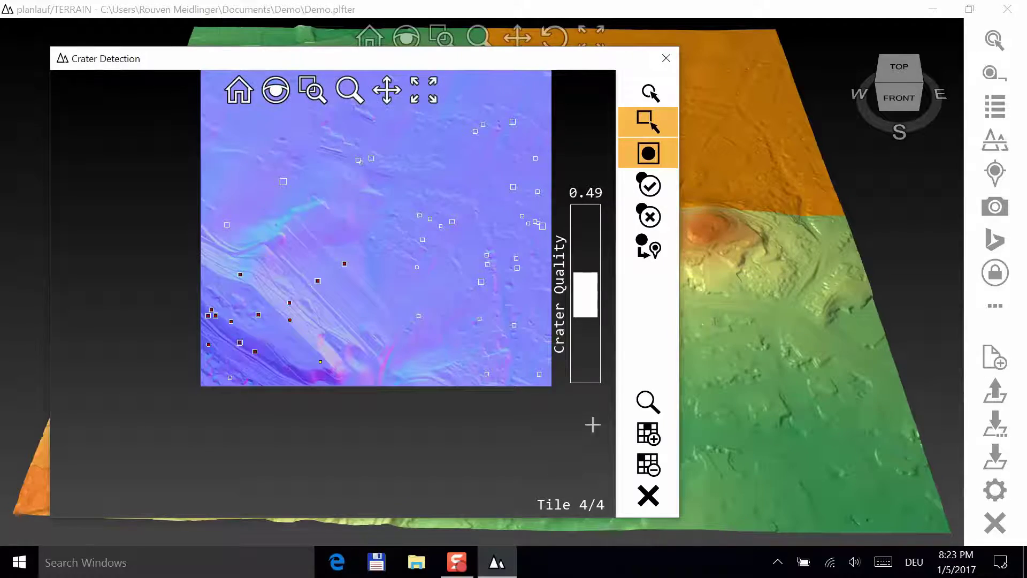
{"action": "left_click", "coordinate": [648, 496]}
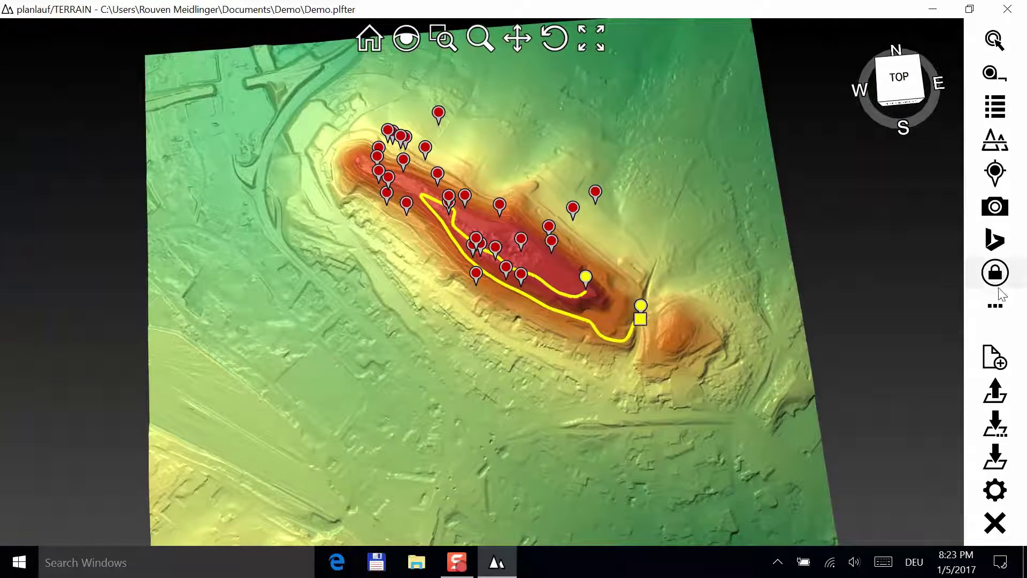
- Apply a Heatmap overlay with radius 513 and amplitude 0.38 to the pinned terrain
{"action": "left_click", "coordinate": [996, 306]}
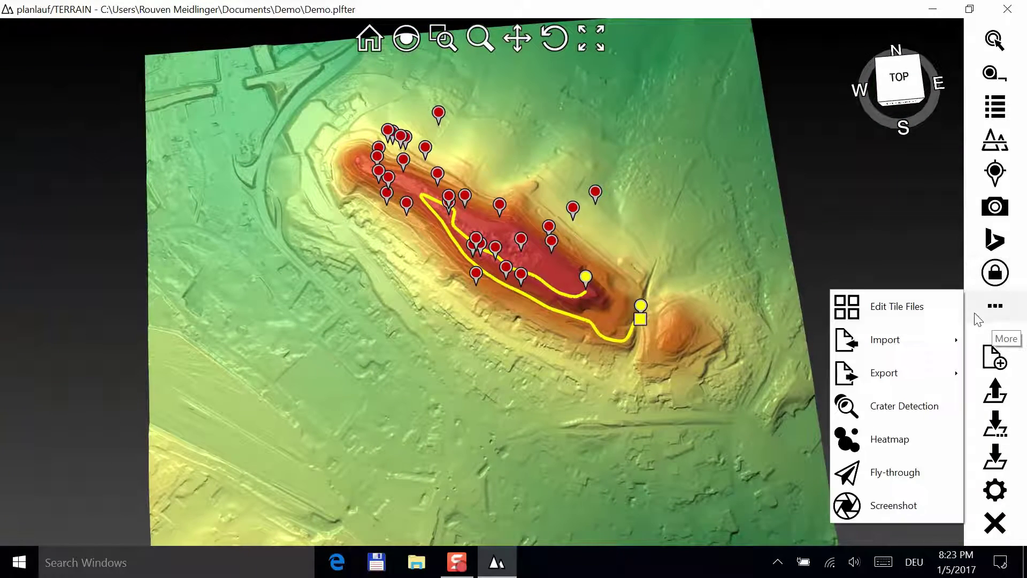
{"action": "left_click", "coordinate": [890, 440]}
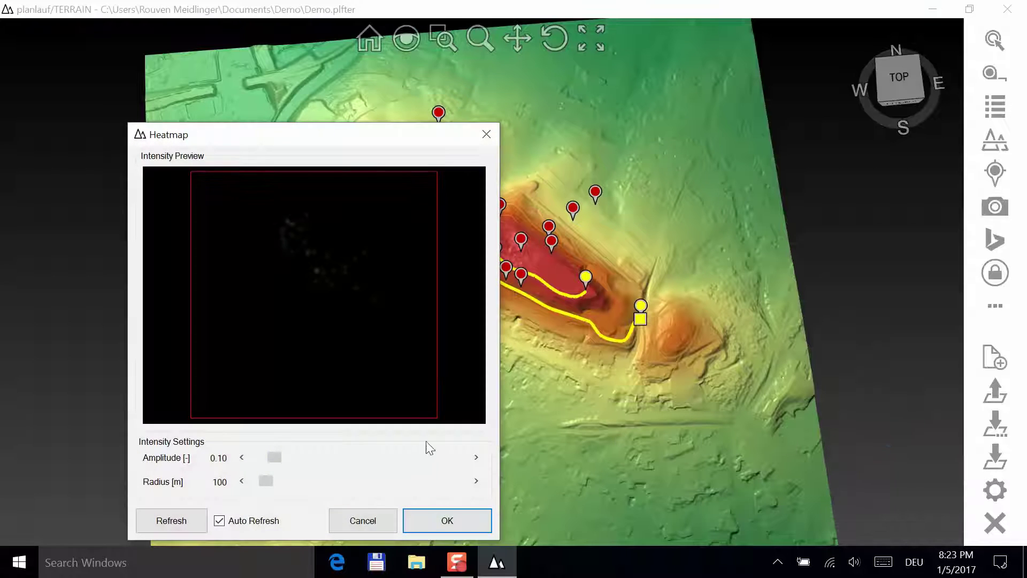
{"action": "left_click_drag", "start_coordinate": [288, 487], "coordinate": [313, 480]}
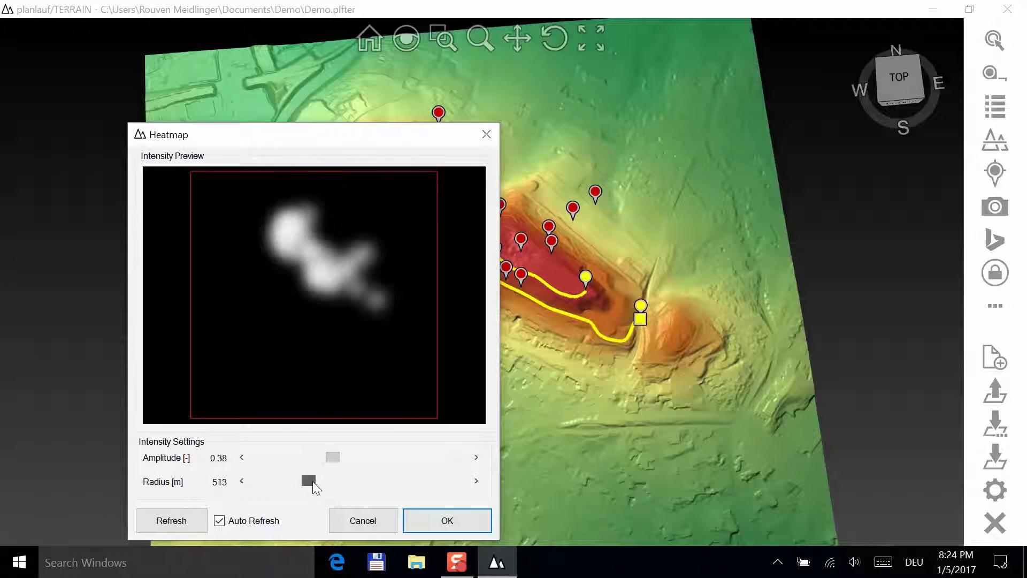
{"action": "left_click", "coordinate": [441, 522]}
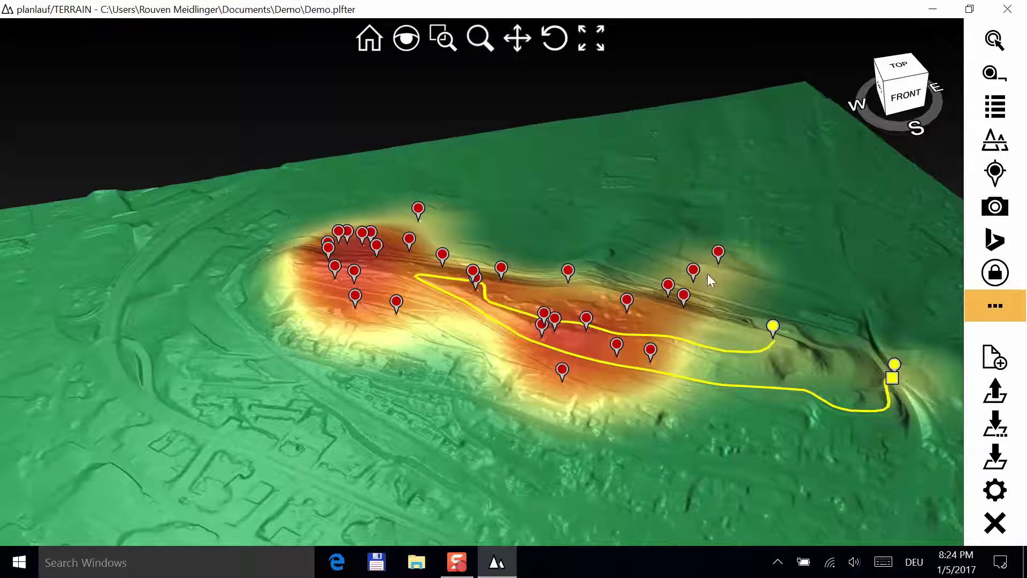
- Switch the heatmap off and reopen the More (…) tools menu
{"action": "left_click", "coordinate": [1005, 305]}
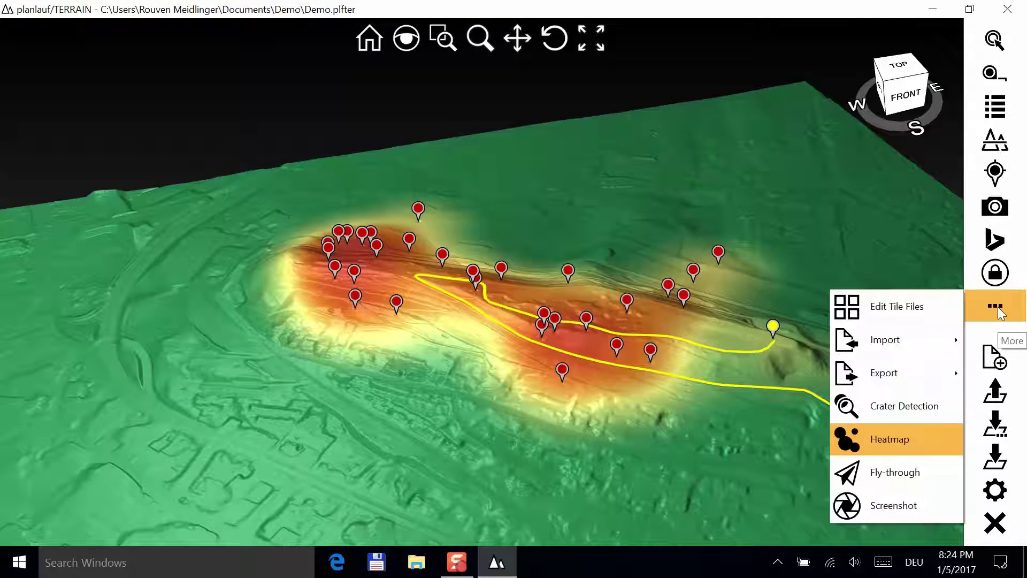
{"action": "left_click", "coordinate": [878, 439]}
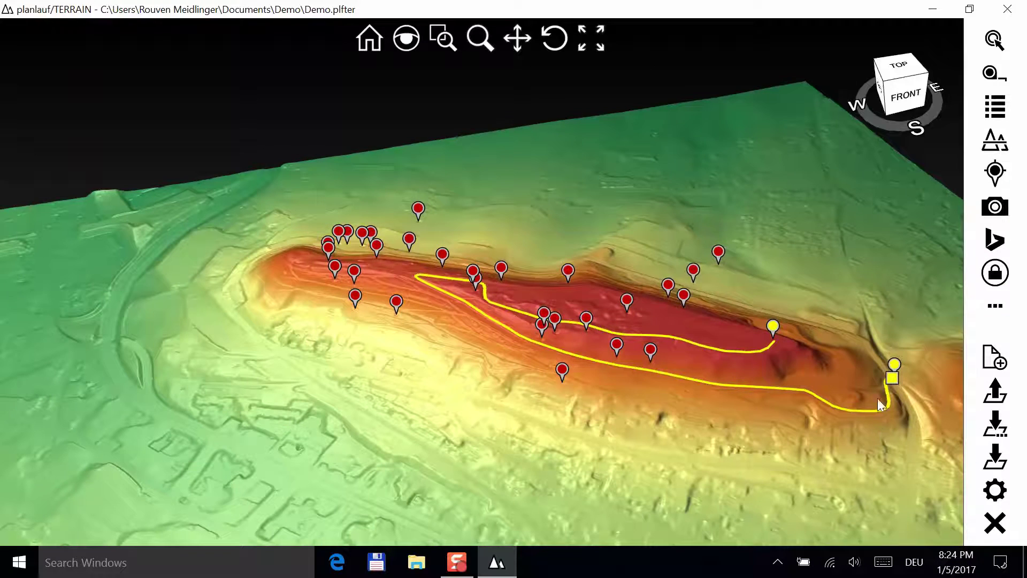
{"action": "left_click", "coordinate": [1002, 309]}
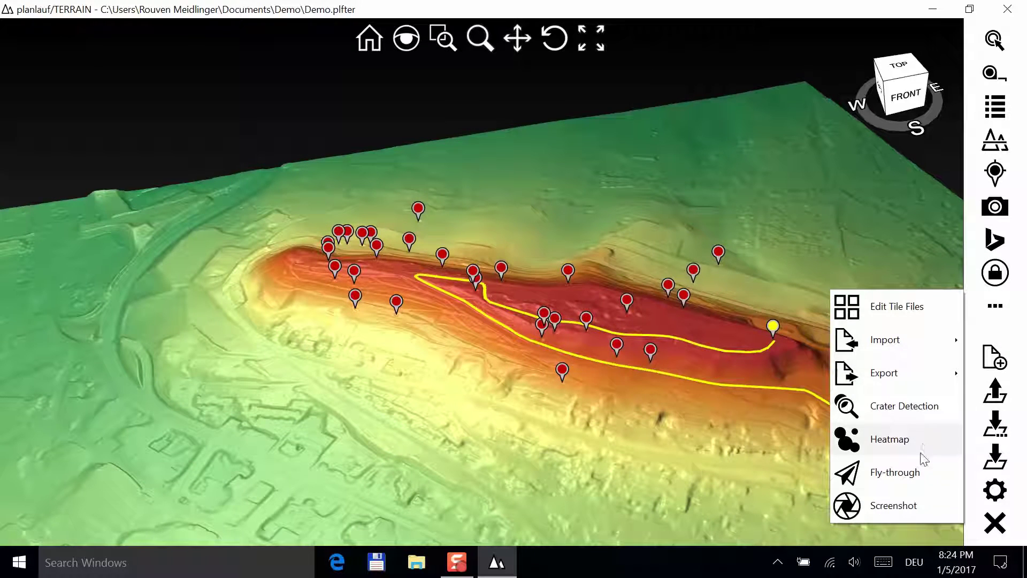
- Run a Low Level camera fly-through along the Manual Track to the 1539 m route end
{"action": "left_click", "coordinate": [916, 475]}
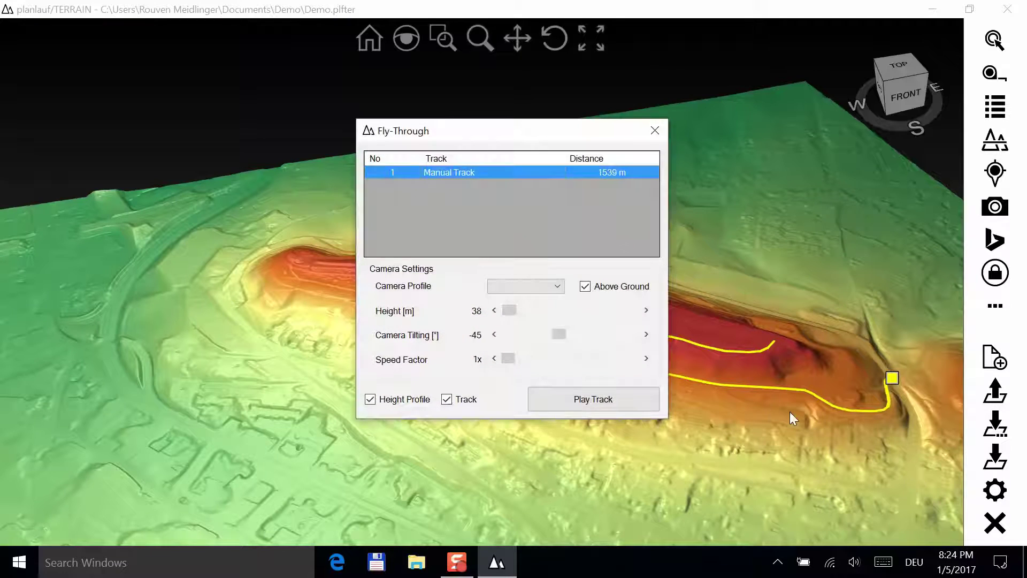
{"action": "left_click", "coordinate": [557, 287]}
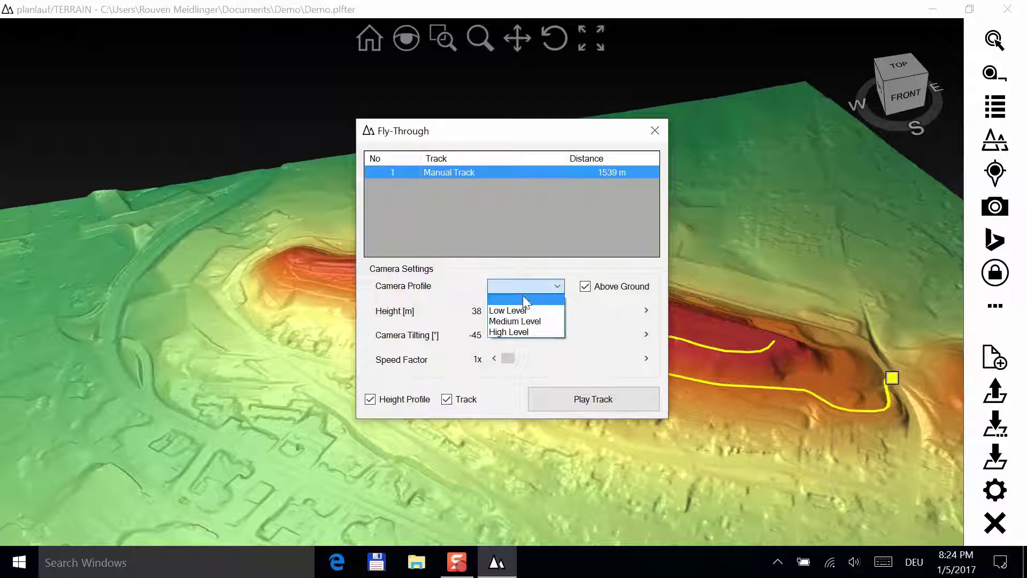
{"action": "left_click", "coordinate": [522, 310]}
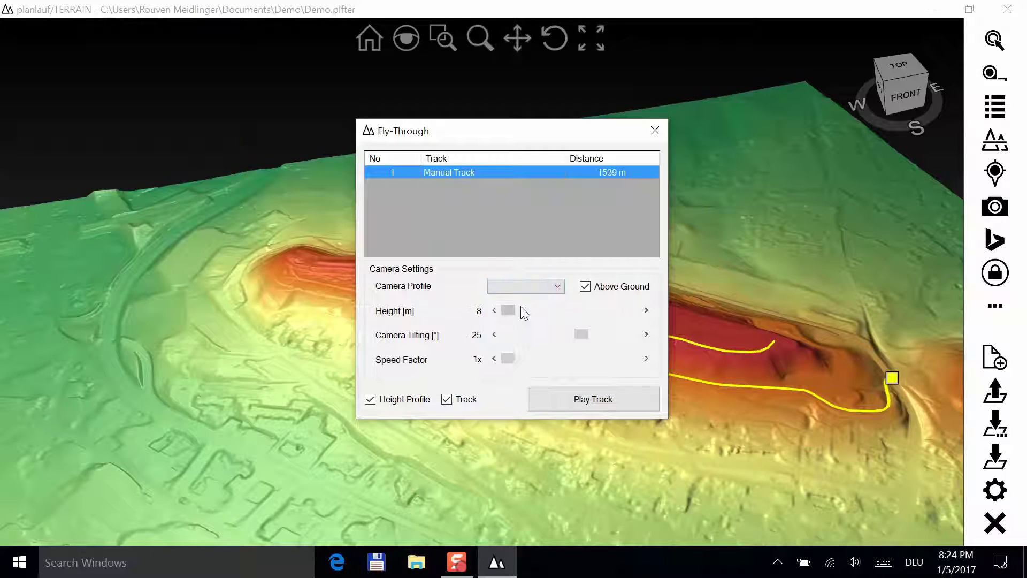
{"action": "left_click", "coordinate": [565, 405]}
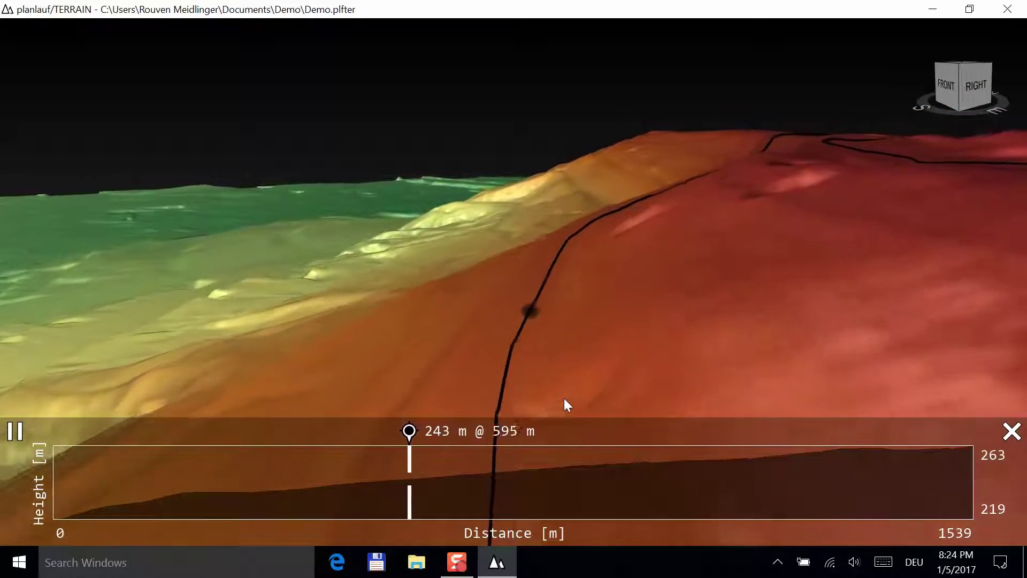
{"action": "mouse_move", "coordinate": [429, 466]}
{"action": "left_mouse_down"}
{"action": "mouse_move", "coordinate": [352, 466]}
{"action": "mouse_move", "coordinate": [499, 470]}
{"action": "left_mouse_up"}
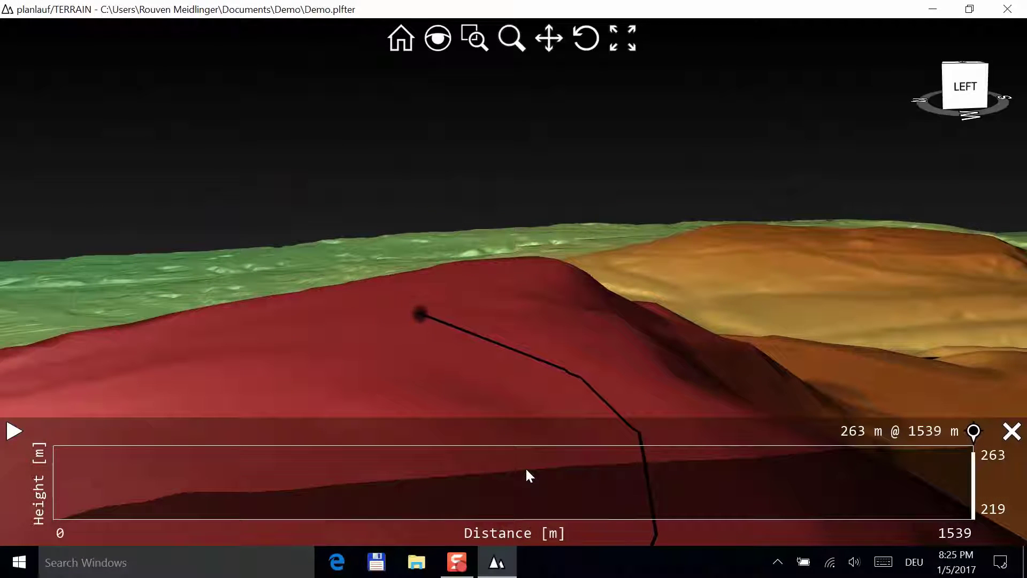
- Exit the fly-through and save a top-front 4K UHD (3840x2160) screenshot as Demo JPEG
{"action": "left_click", "coordinate": [1011, 434]}
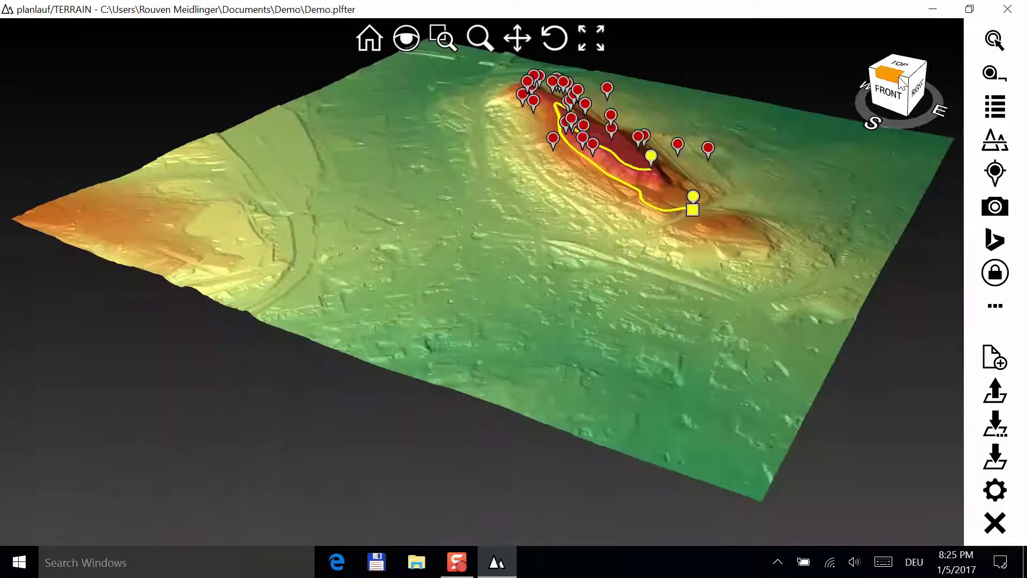
{"action": "left_click", "coordinate": [901, 82]}
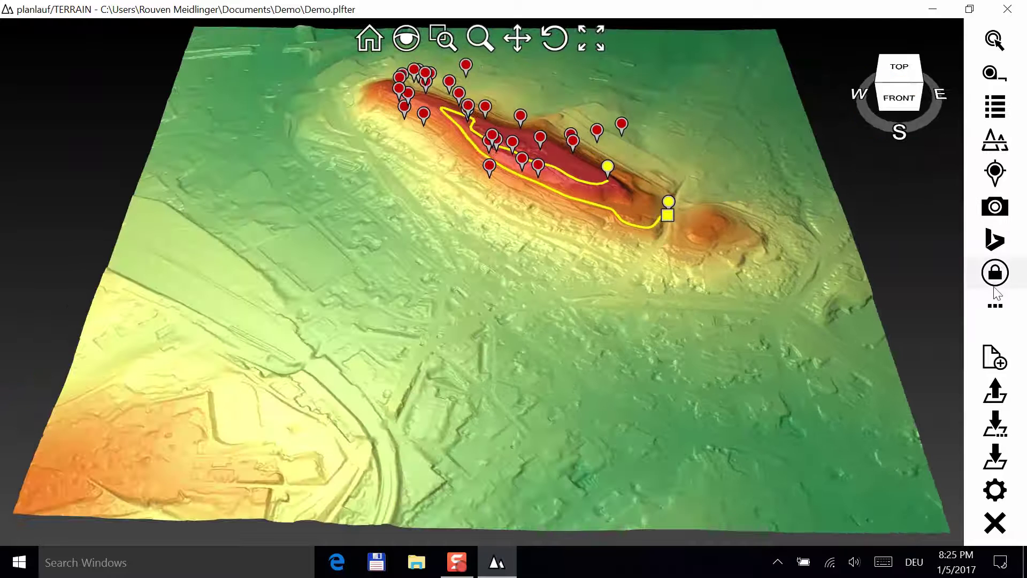
{"action": "left_click", "coordinate": [995, 308]}
{"action": "left_click", "coordinate": [907, 505]}
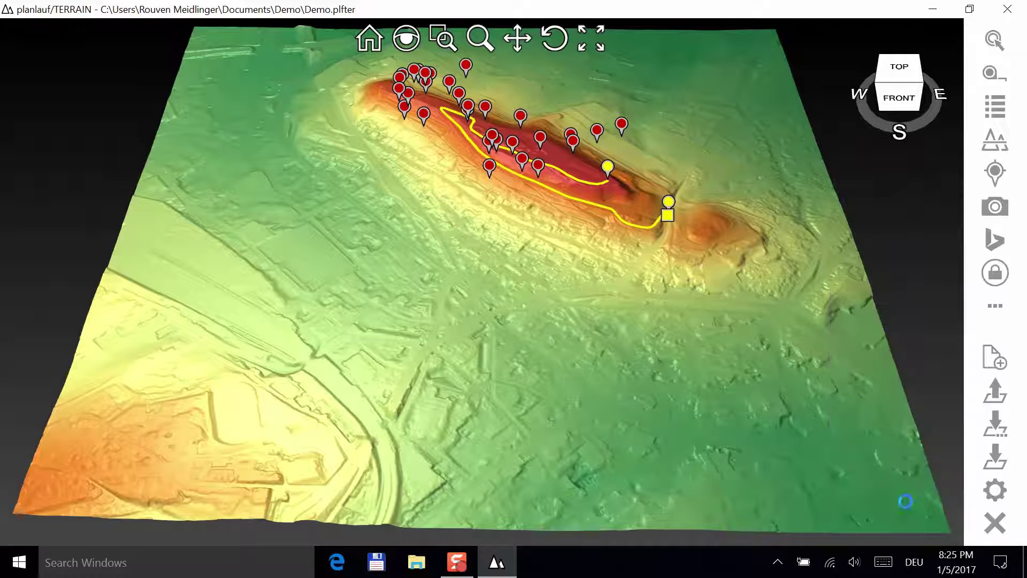
{"action": "left_click", "coordinate": [384, 277]}
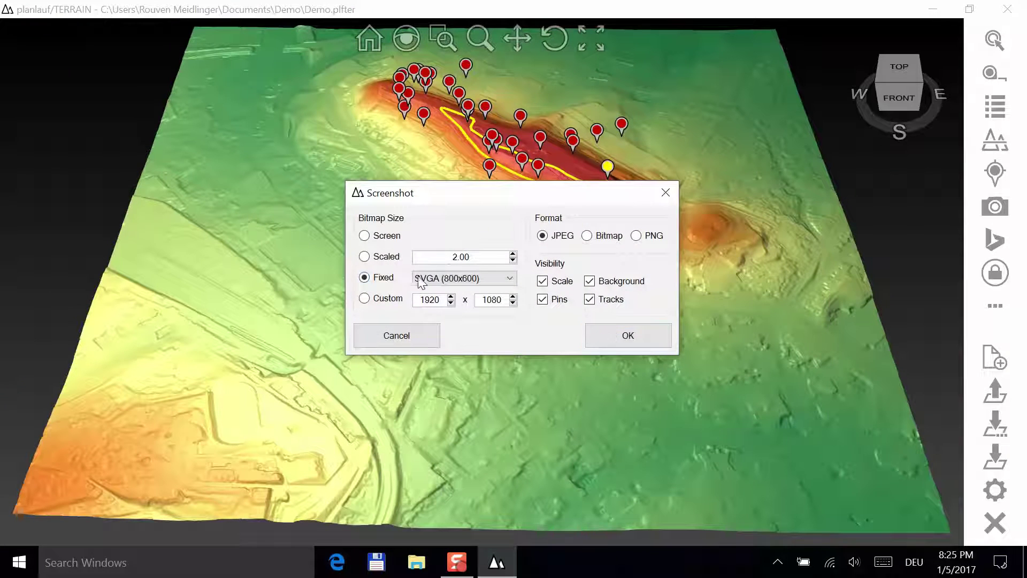
{"action": "left_click", "coordinate": [435, 279]}
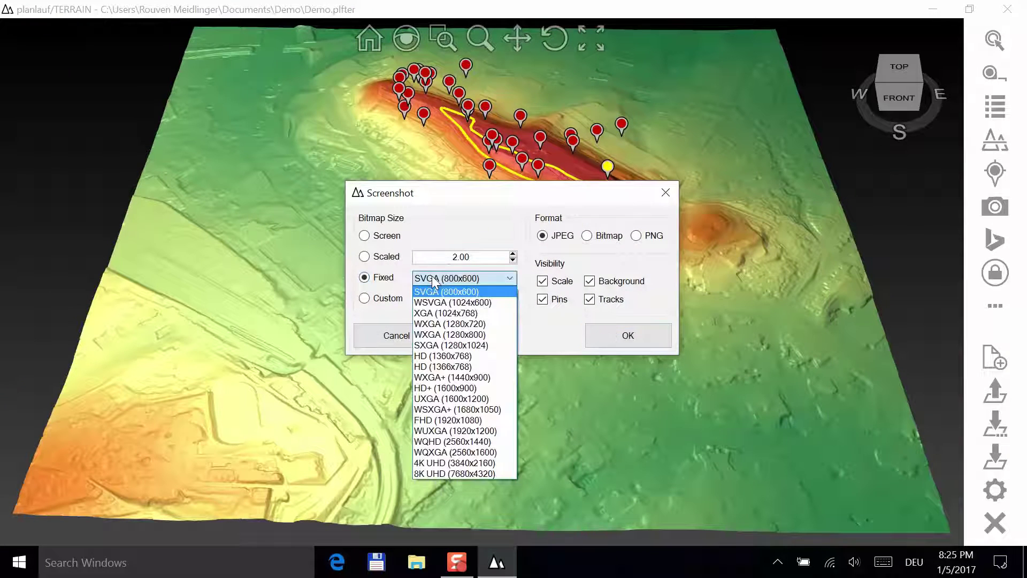
{"action": "left_click", "coordinate": [454, 462]}
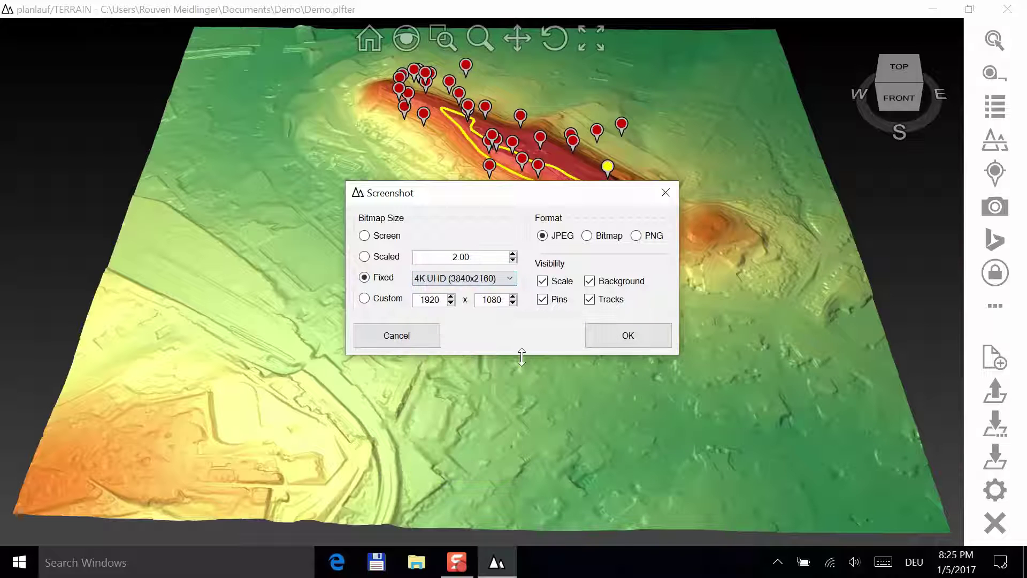
{"action": "left_click", "coordinate": [615, 338]}
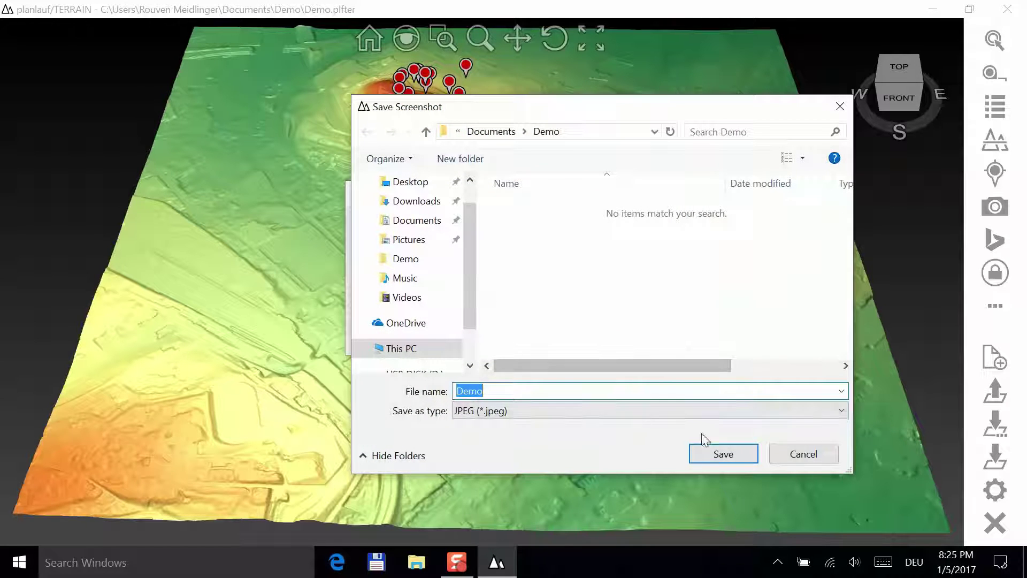
{"action": "left_click", "coordinate": [720, 454]}
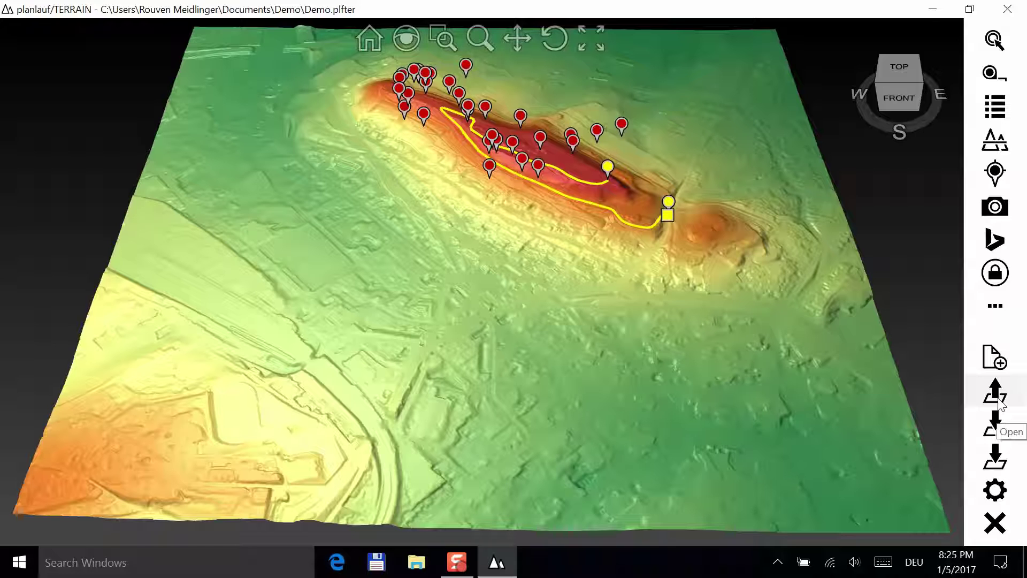
- Import the Solothurn_26131241_50cm raster from Documents via GDAL with CH1903+ / LV95 projection
{"action": "left_click", "coordinate": [996, 396]}
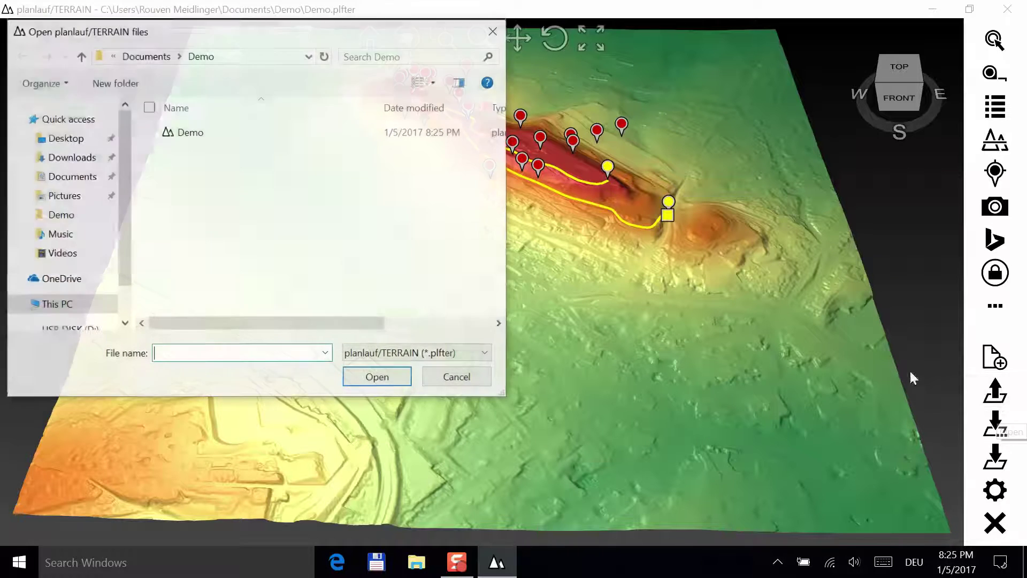
{"action": "left_click", "coordinate": [431, 355]}
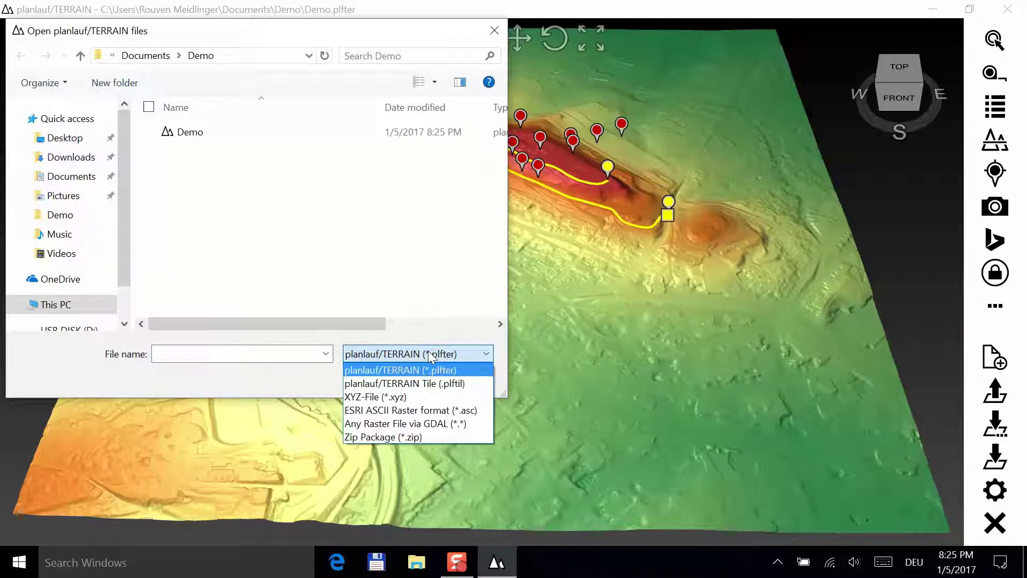
{"action": "left_click", "coordinate": [409, 423]}
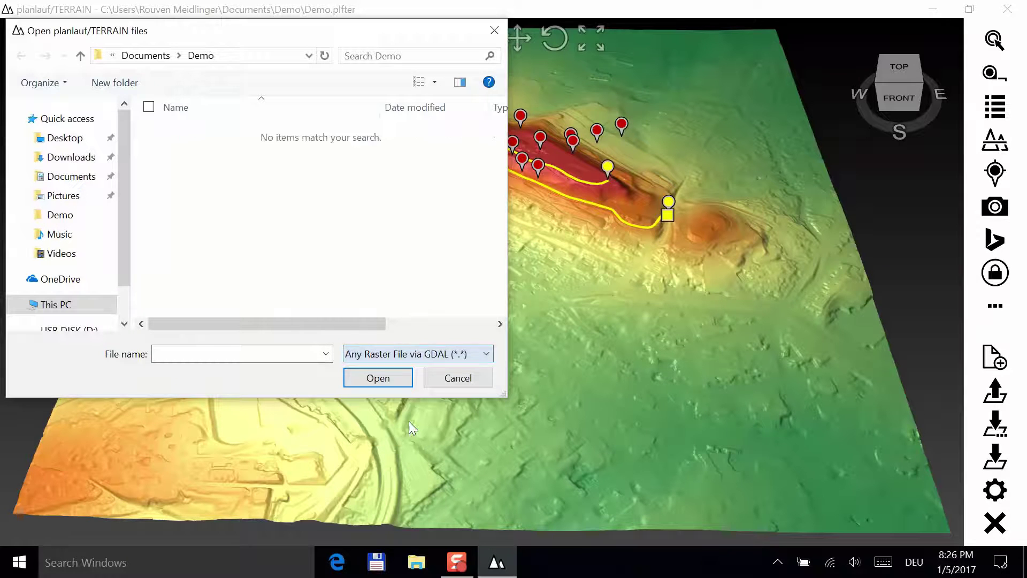
{"action": "left_click", "coordinate": [164, 58]}
{"action": "double_click", "coordinate": [269, 162]}
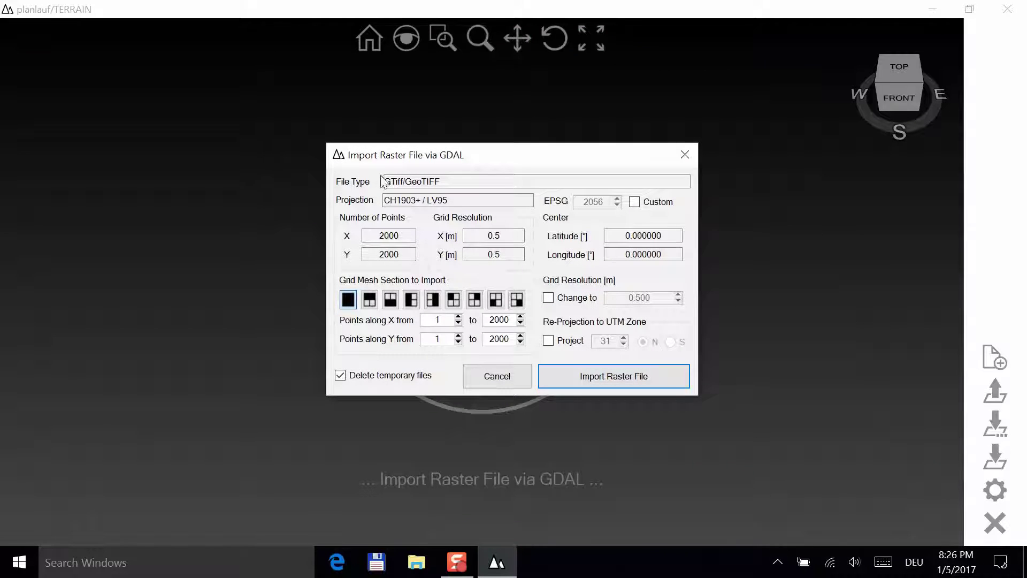
{"action": "left_click_drag", "start_coordinate": [387, 176], "coordinate": [376, 202]}
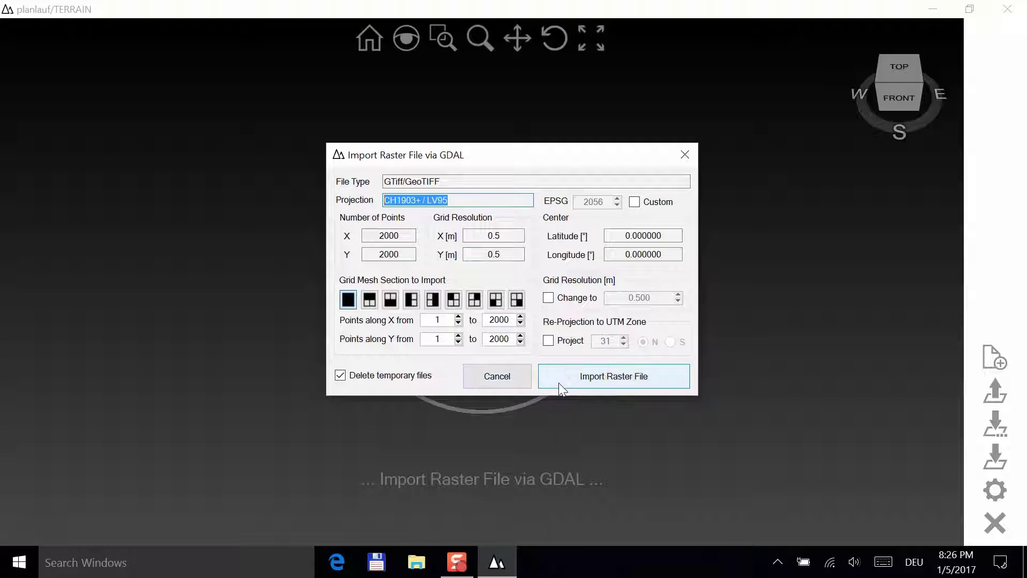
{"action": "left_click", "coordinate": [593, 380]}
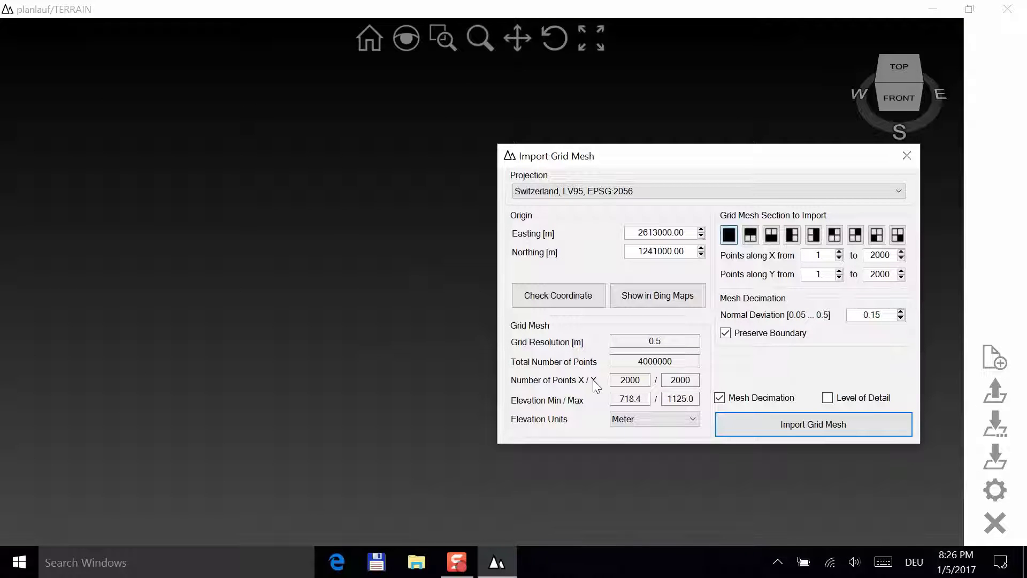
- Validate the raster's origin coordinate and preview the mesh area in Bing Maps
{"action": "left_click", "coordinate": [553, 294]}
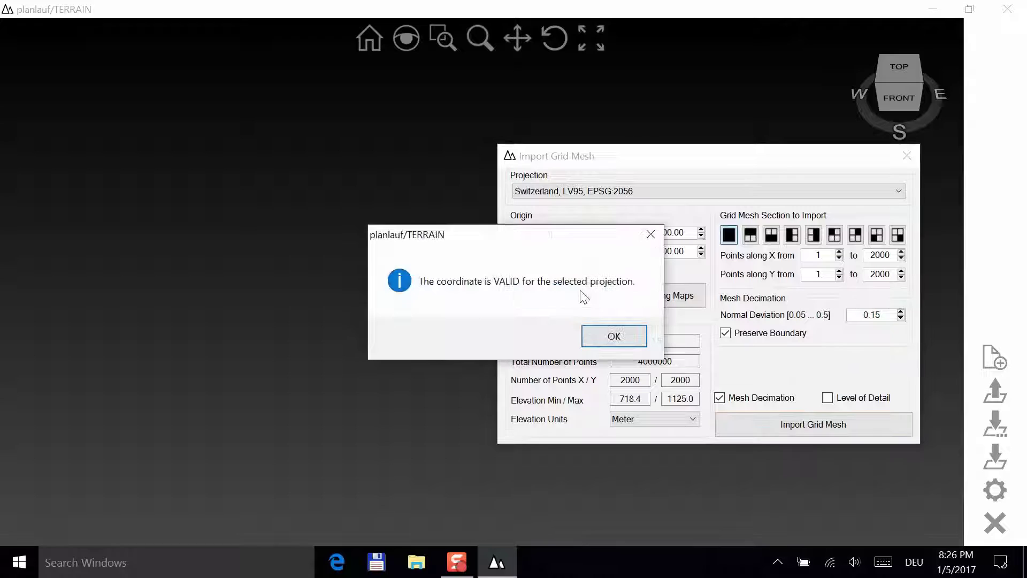
{"action": "left_click", "coordinate": [613, 336]}
{"action": "left_click", "coordinate": [658, 298]}
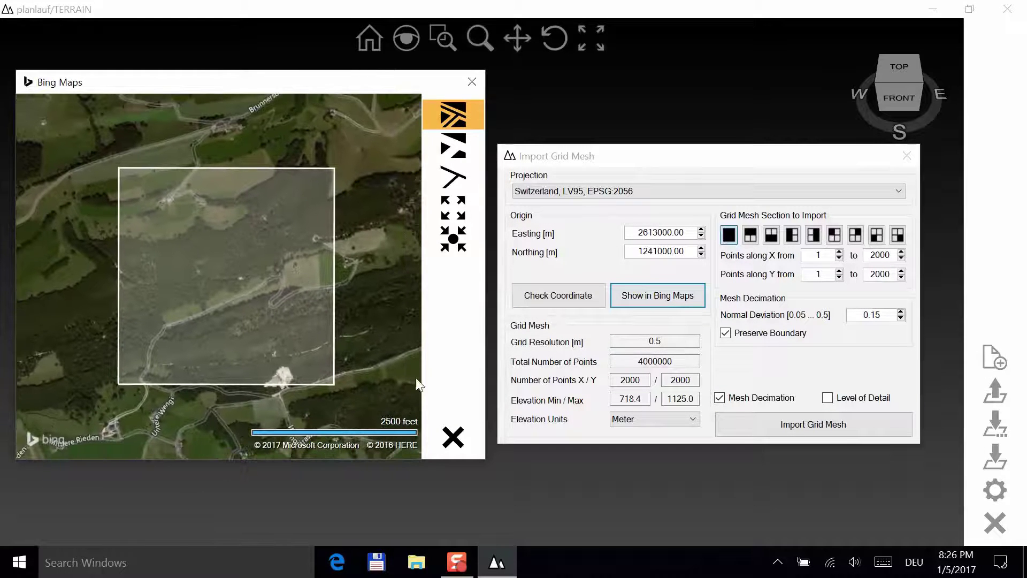
{"action": "left_click", "coordinate": [452, 437]}
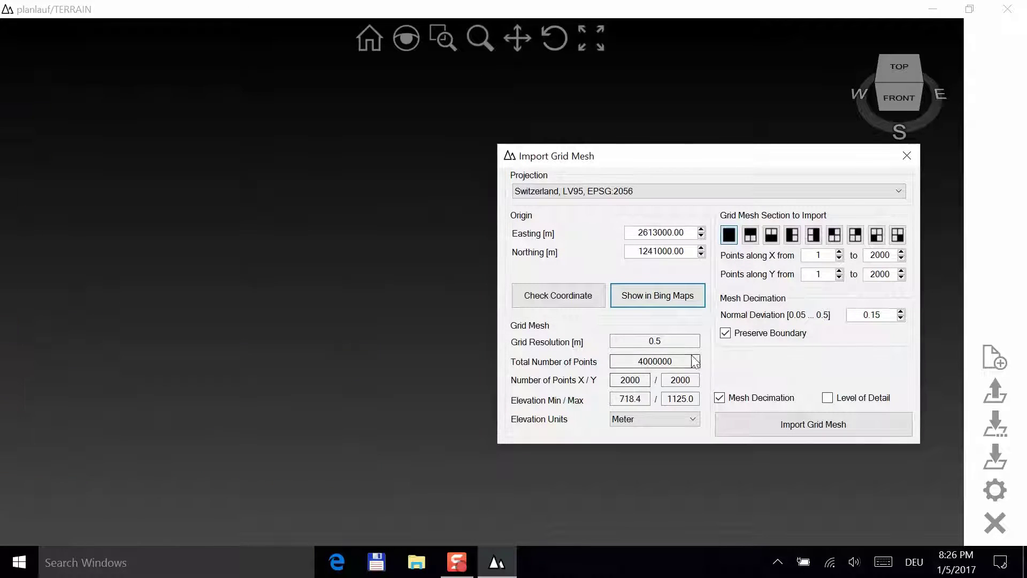
- Build a level-of-detail grid mesh, tilt the view obliquely, and start saving it as a tile
{"action": "left_click", "coordinate": [748, 399]}
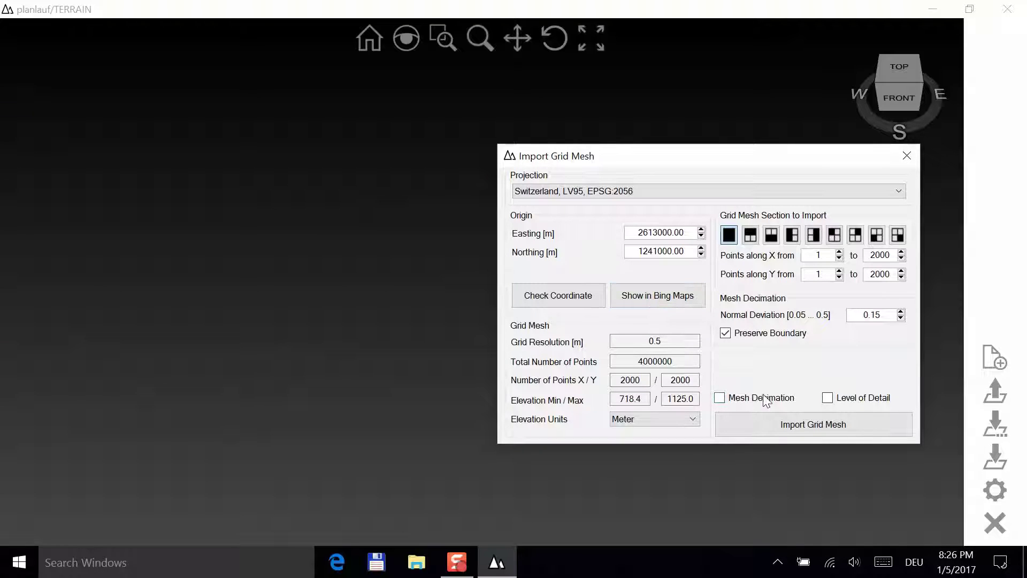
{"action": "left_click", "coordinate": [827, 425]}
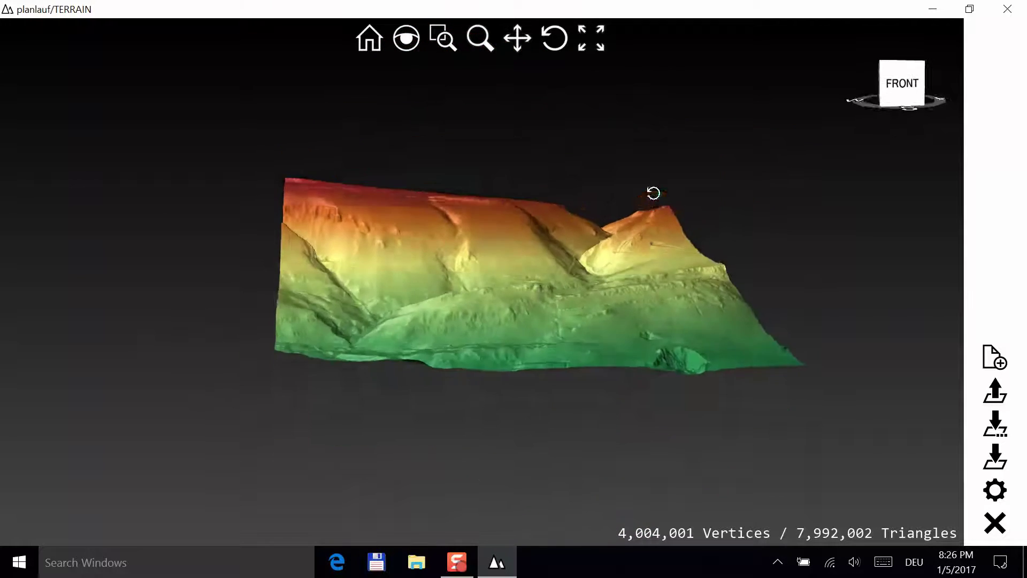
{"action": "left_click_drag", "start_coordinate": [653, 193], "coordinate": [653, 258]}
{"action": "left_click", "coordinate": [994, 460]}
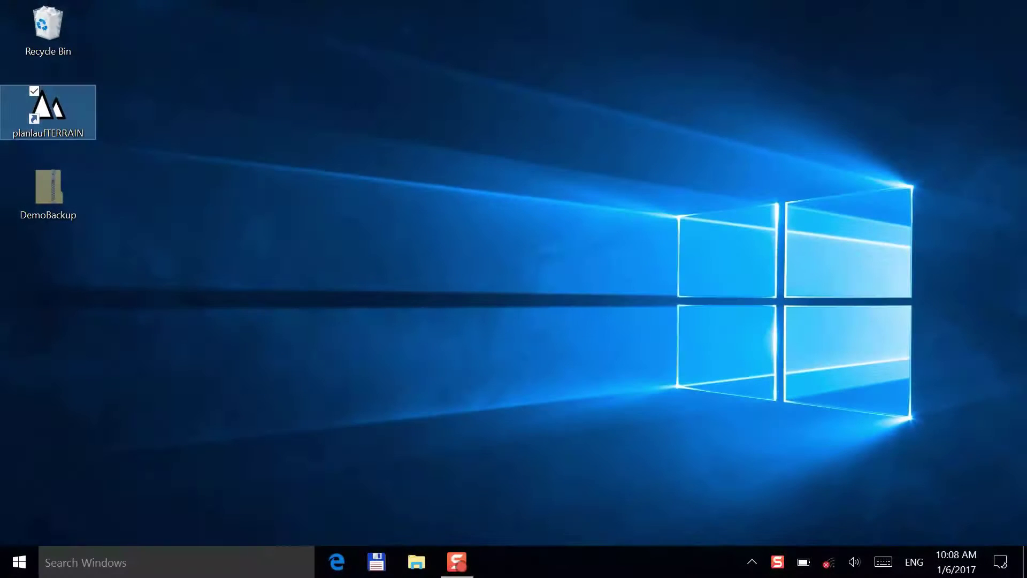
- Relaunch planlauf/TERRAIN on the trial licence and bring up file opening in the Demo folder
{"action": "key", "text": "Return"}
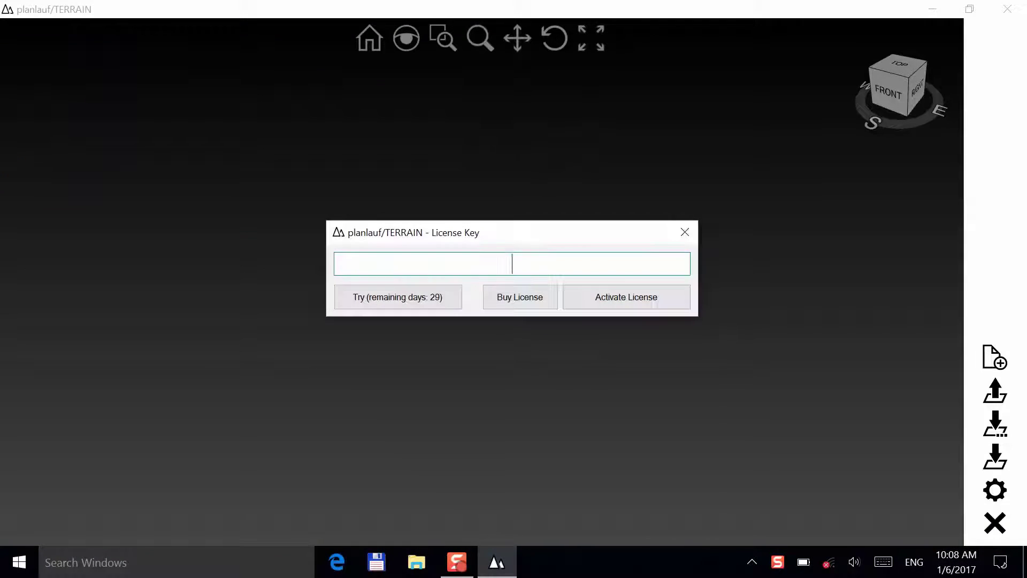
{"action": "left_click", "coordinate": [421, 303]}
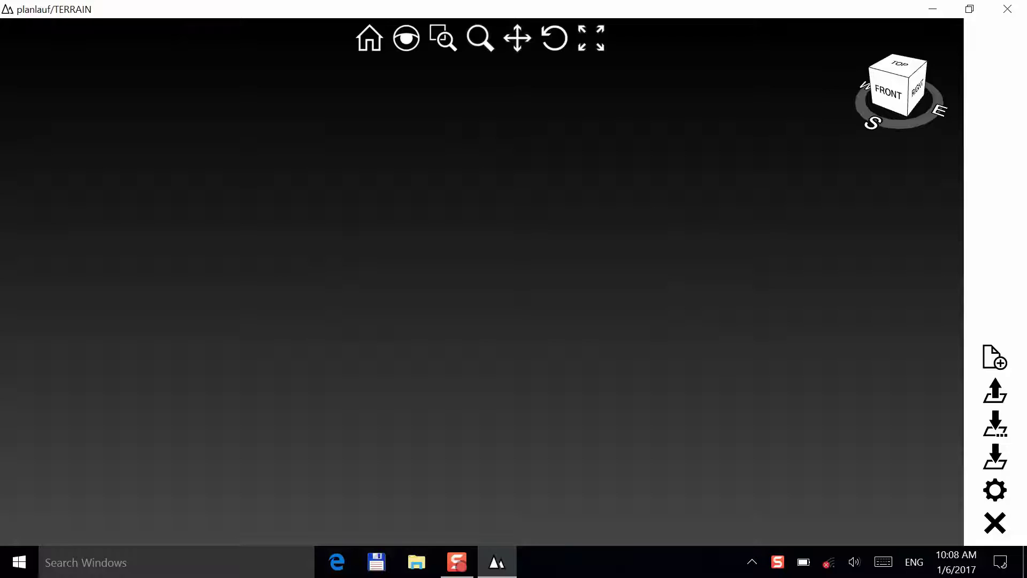
{"action": "left_click", "coordinate": [995, 490]}
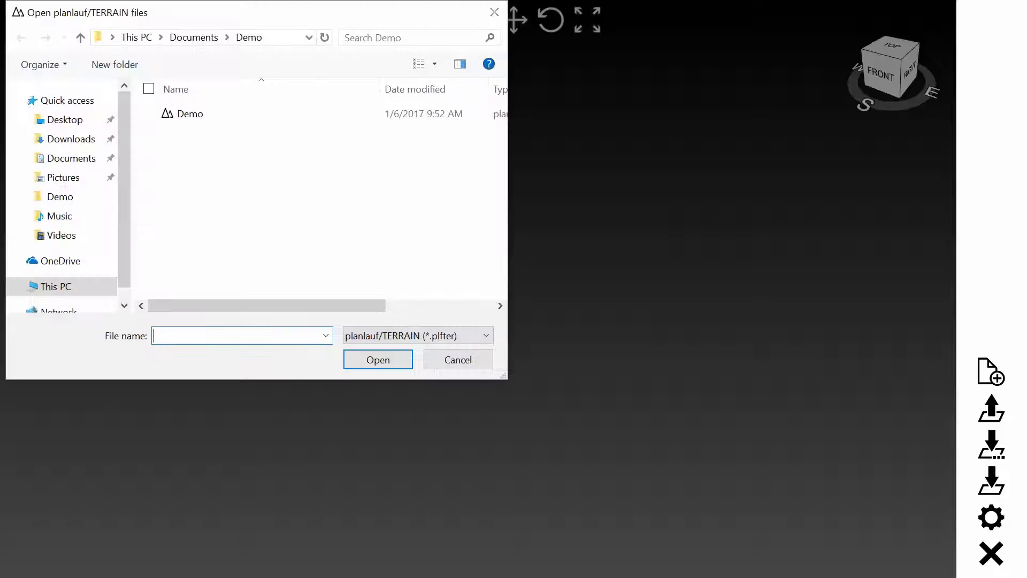
- Open the Demo terrain, delete all 32 pins from the Pin List, and close the Track dialog
{"action": "double_click", "coordinate": [211, 112]}
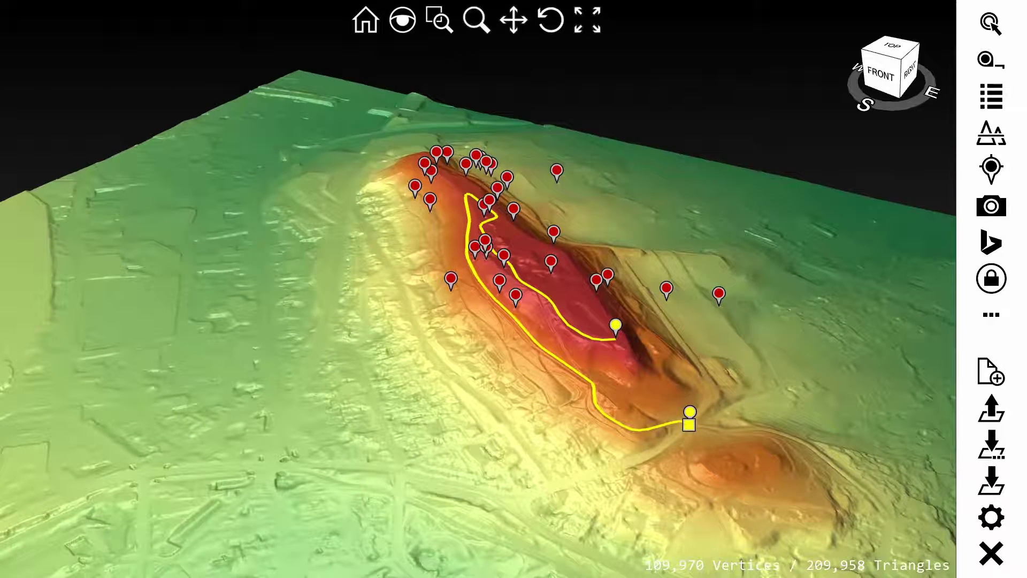
{"action": "left_click", "coordinate": [991, 96]}
{"action": "left_click", "coordinate": [40, 179]}
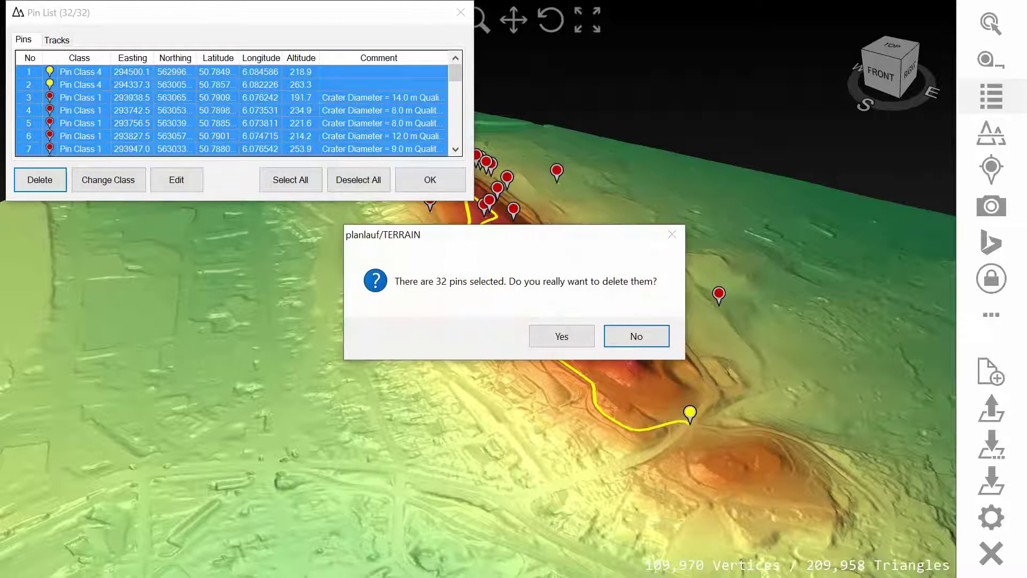
{"action": "key", "text": "y"}
{"action": "left_click", "coordinate": [431, 179]}
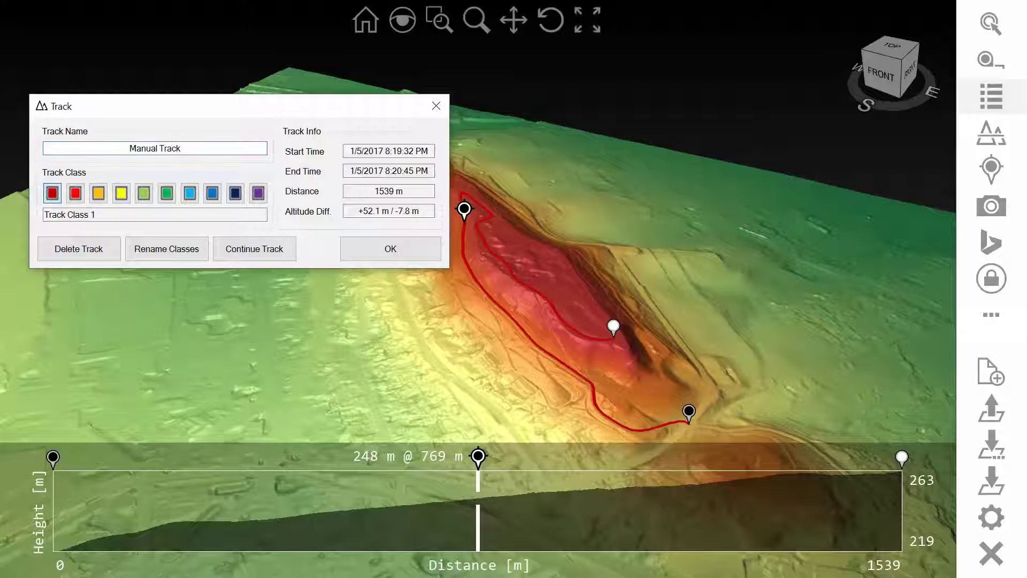
{"action": "key", "text": "Return"}
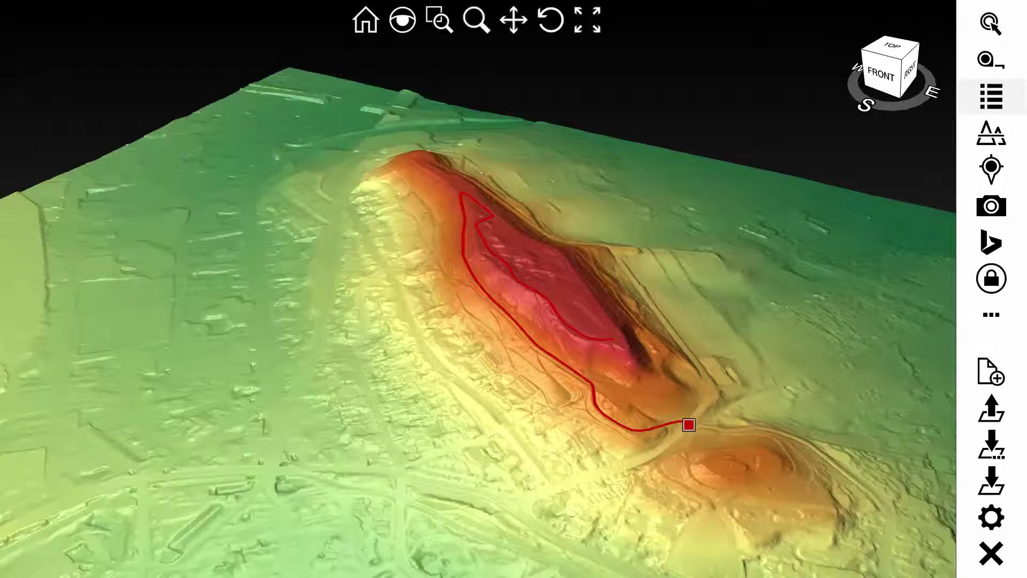
- Begin recording a GPS track from the track icon's choices
{"action": "left_click", "coordinate": [991, 169]}
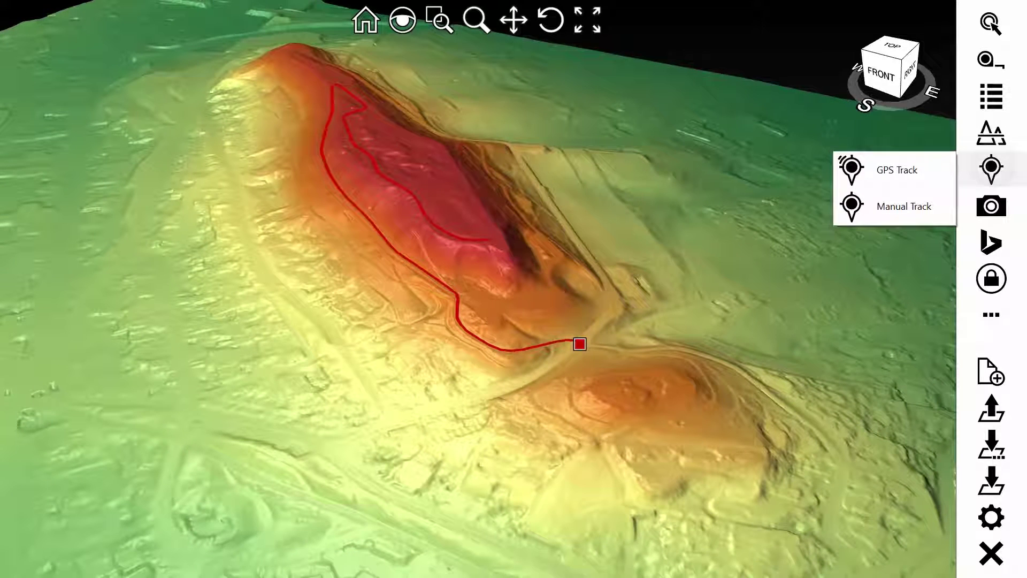
{"action": "left_click", "coordinate": [902, 174]}
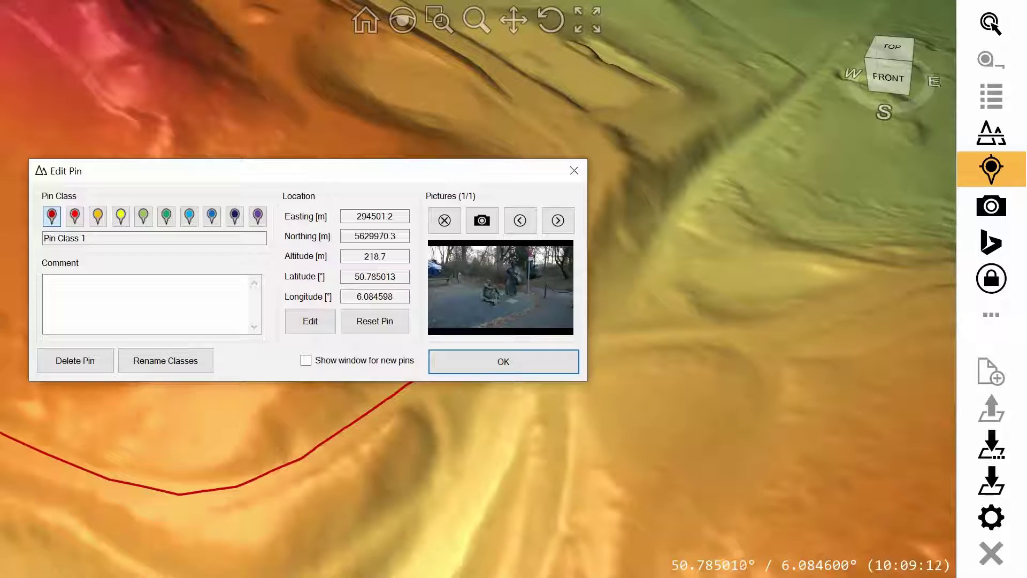
- Close the Edit Pin dialog with OK
{"action": "left_click", "coordinate": [503, 361]}
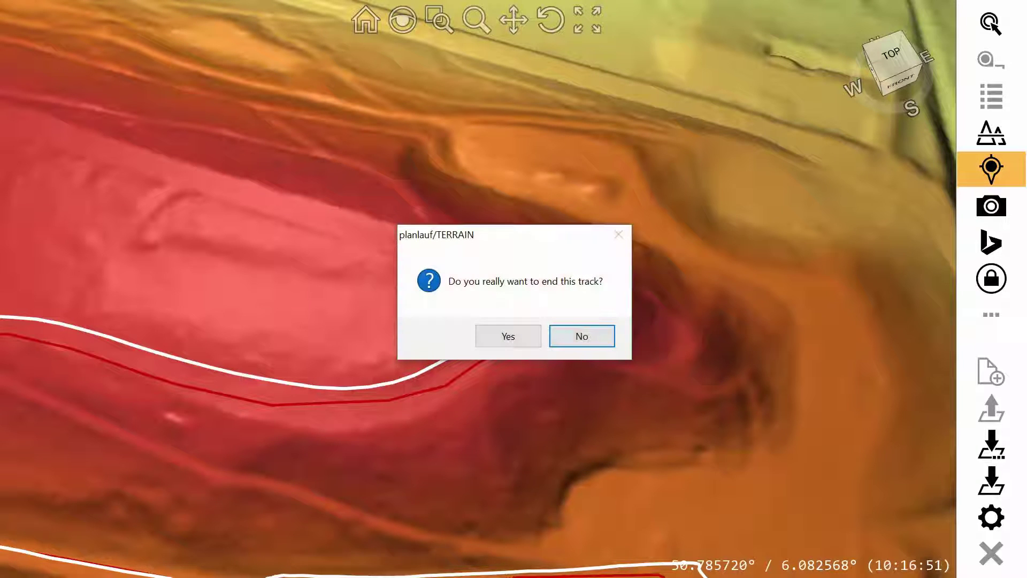
- Confirm ending the 1670 m GPS track, dismiss its track info, and return Home
{"action": "left_click", "coordinate": [508, 336]}
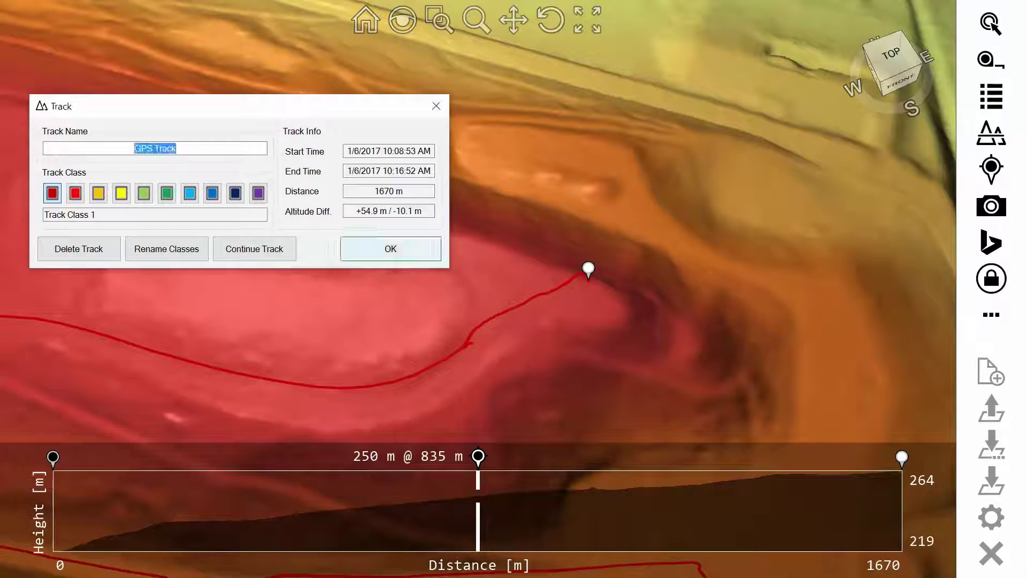
{"action": "key", "text": "Return"}
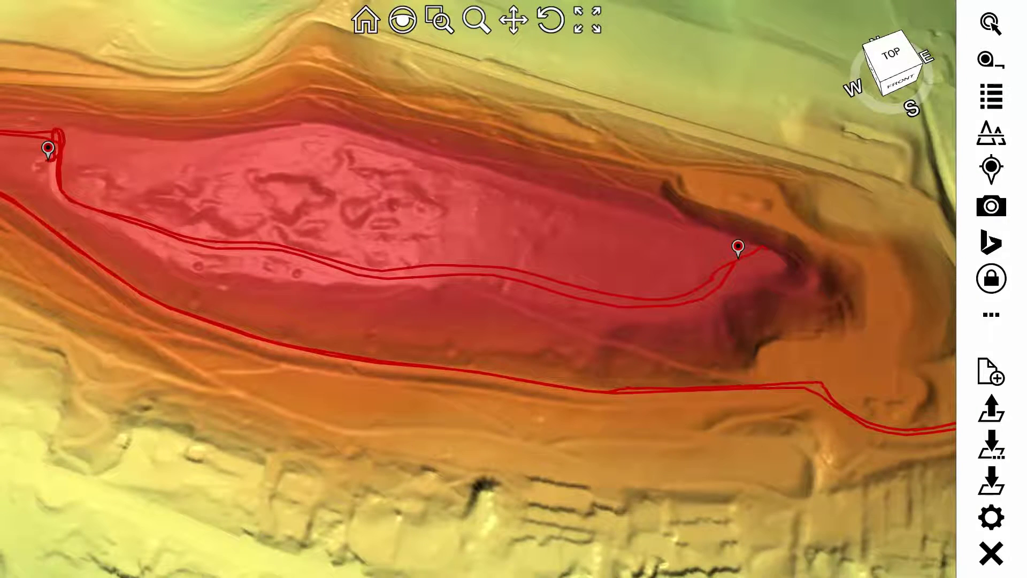
{"action": "left_click", "coordinate": [366, 20]}
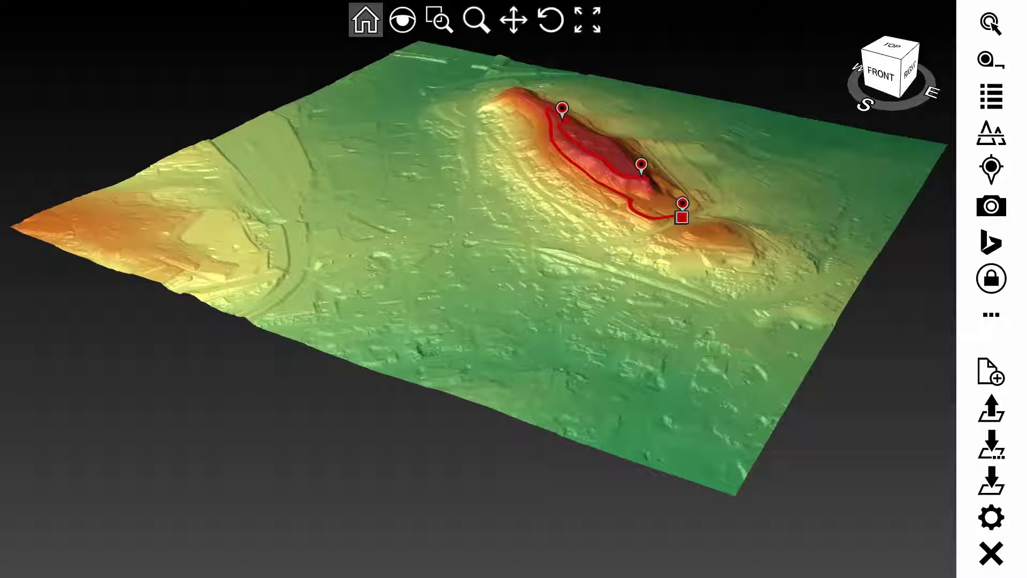
- Save the terrain as Demo Zip Package (*.zip), including tile files and pictures
{"action": "left_click", "coordinate": [991, 481]}
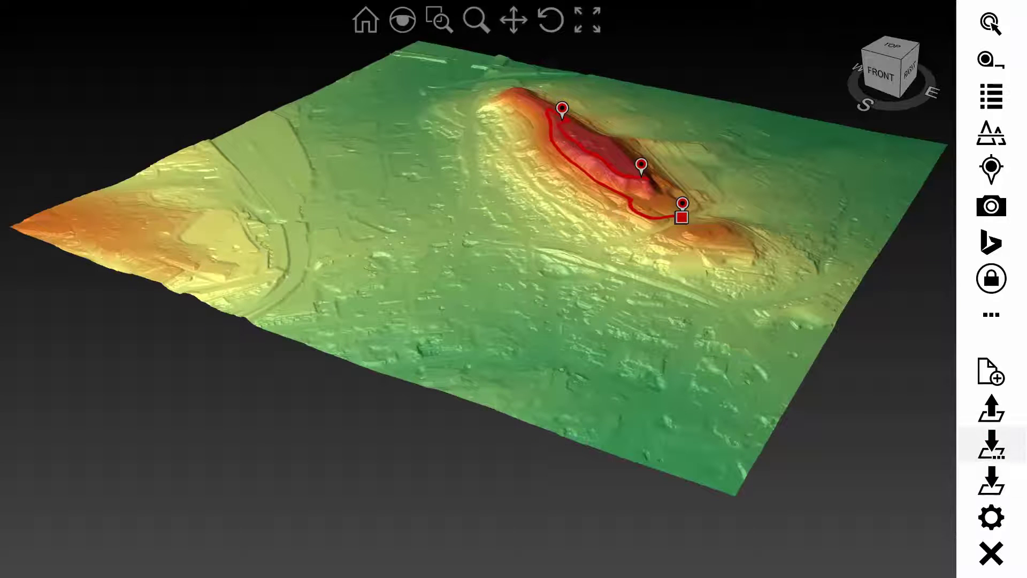
{"action": "left_click", "coordinate": [302, 317]}
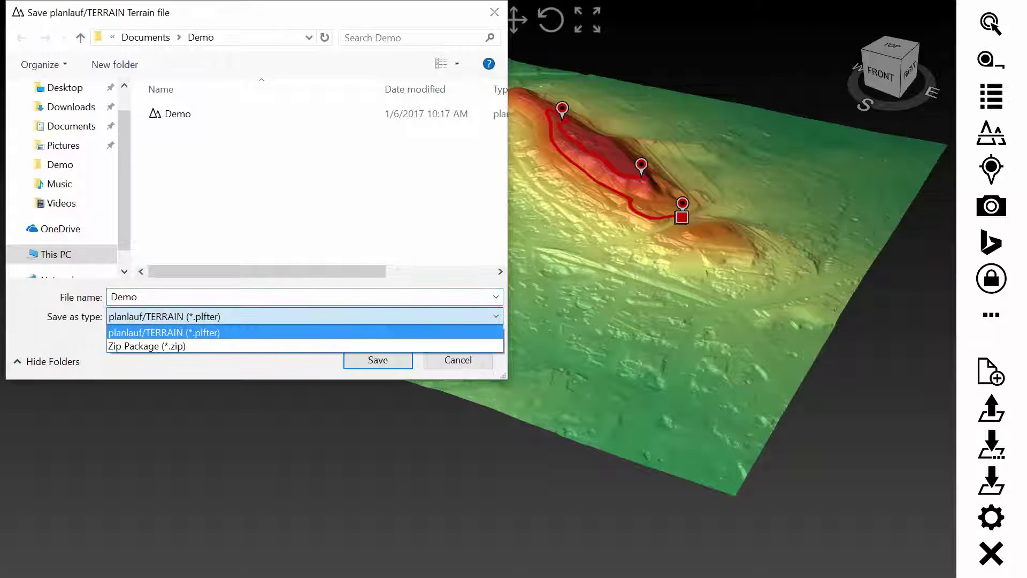
{"action": "left_click", "coordinate": [146, 344]}
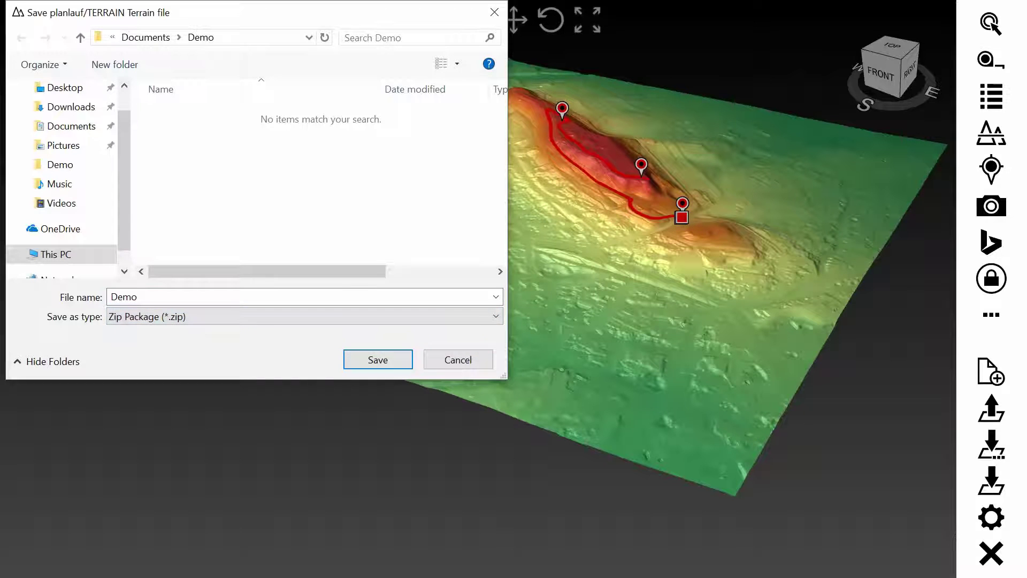
{"action": "key", "text": "Return"}
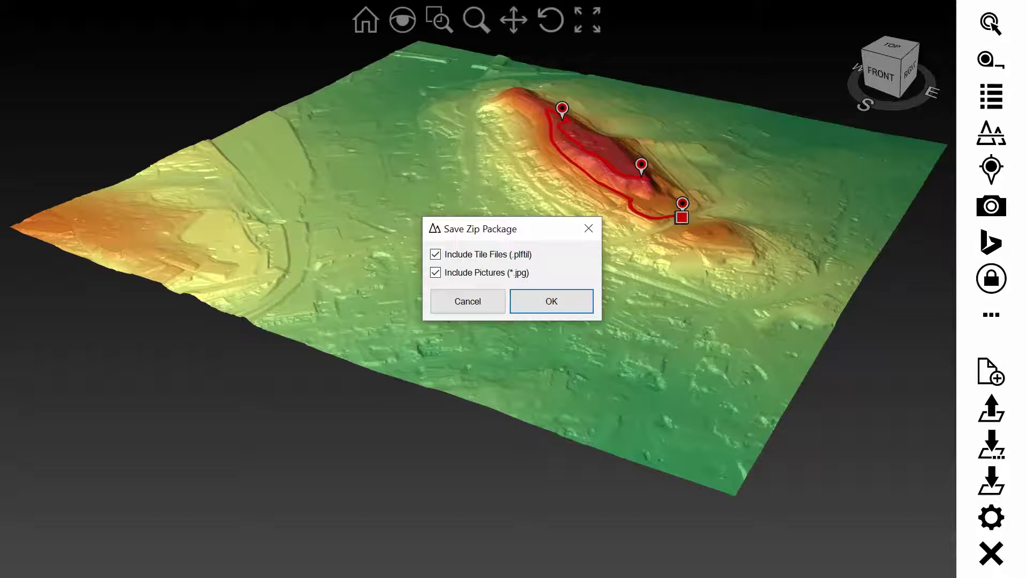
{"action": "key", "text": "Return"}
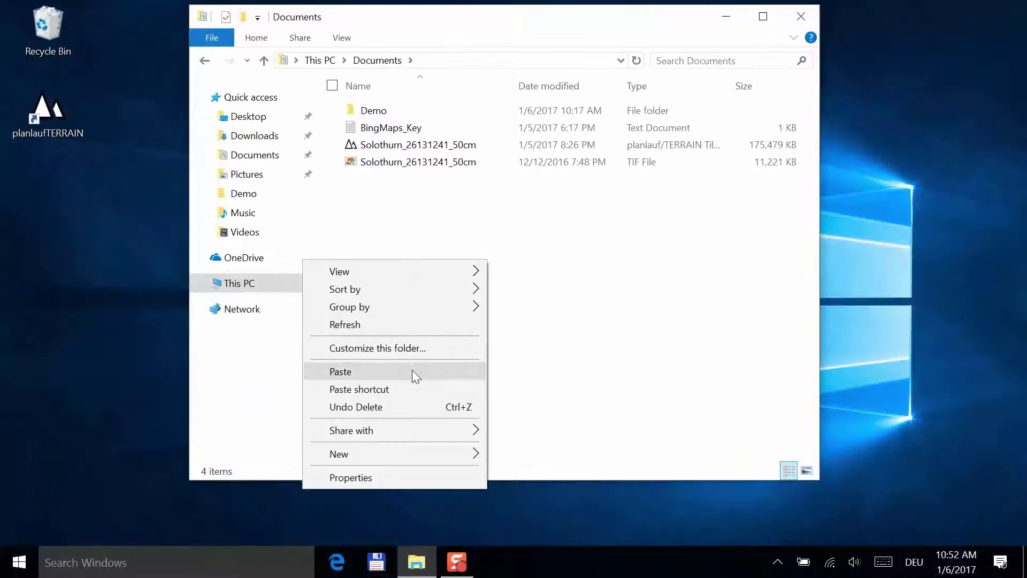
- Create a Demo_Unzip folder in Documents and paste the Demo zip package into it
{"action": "mouse_move", "coordinate": [394, 453]}
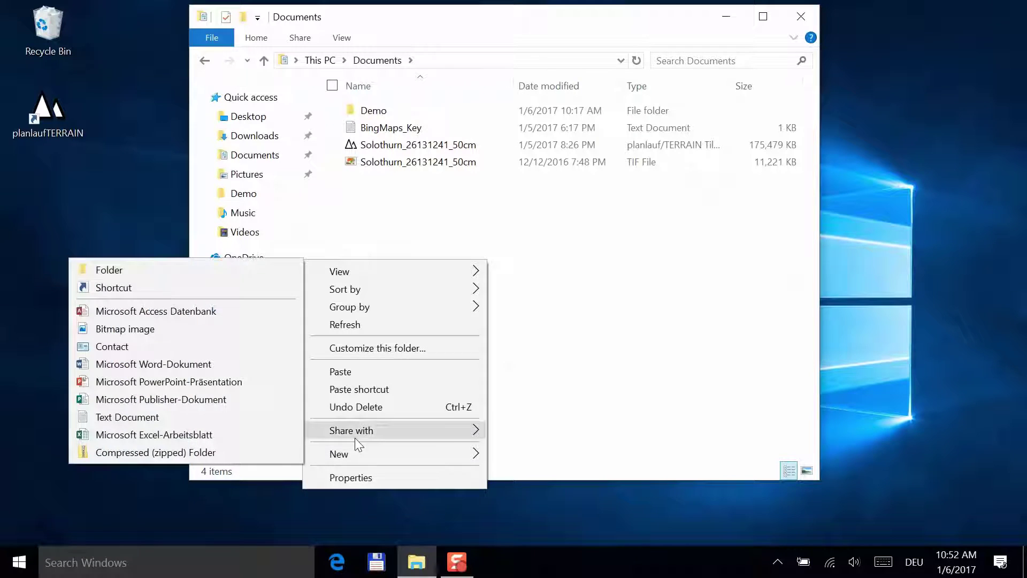
{"action": "left_click", "coordinate": [193, 264]}
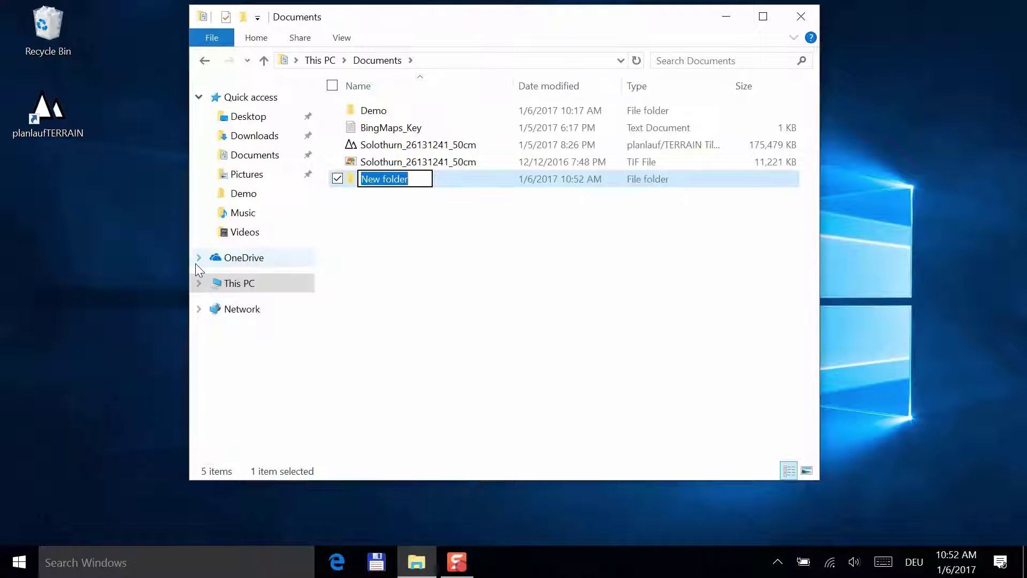
{"action": "type", "text": "Demo"}
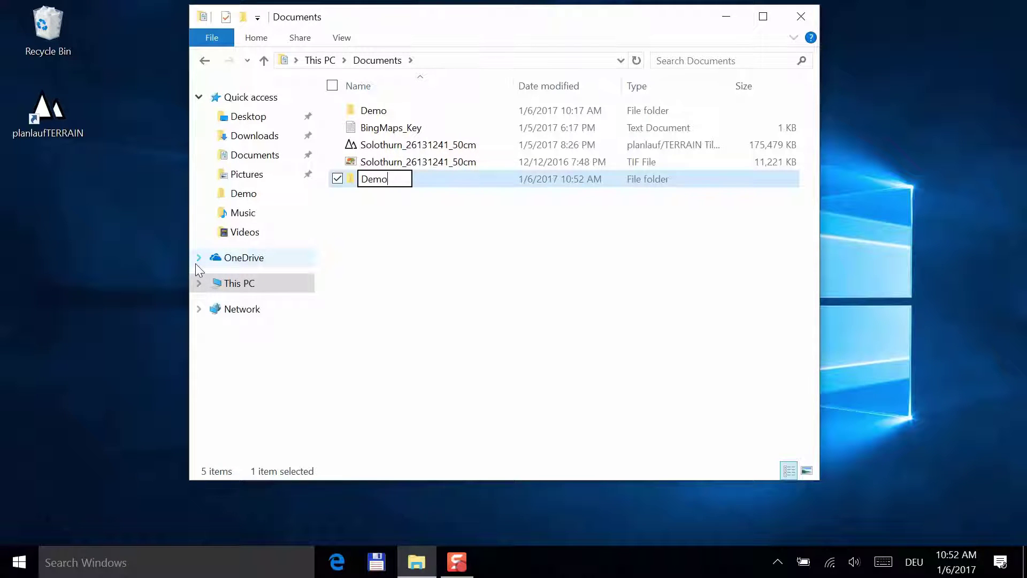
{"action": "type", "text": "_Unzip"}
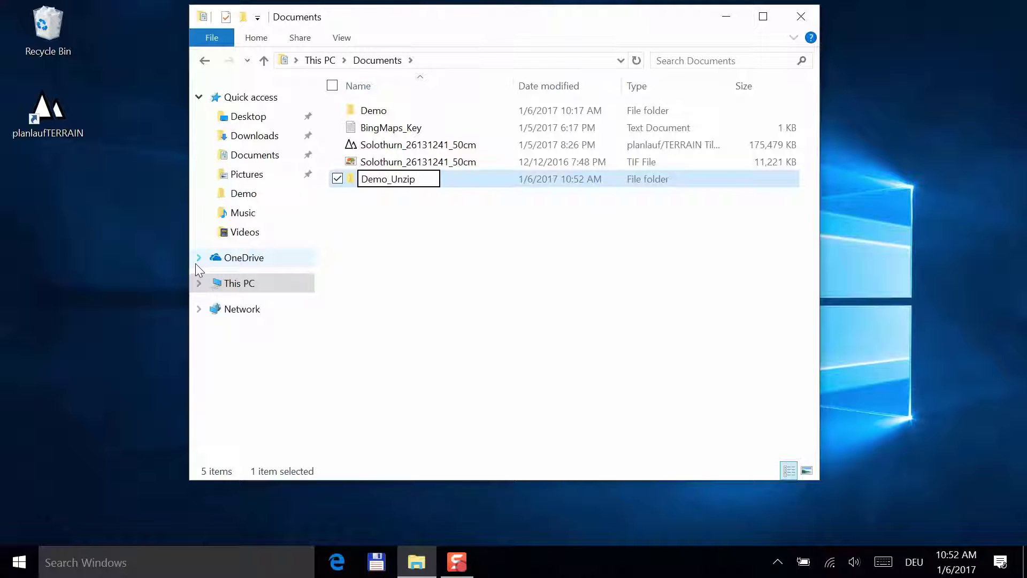
{"action": "key", "text": "Return"}
{"action": "key", "text": "Return"}
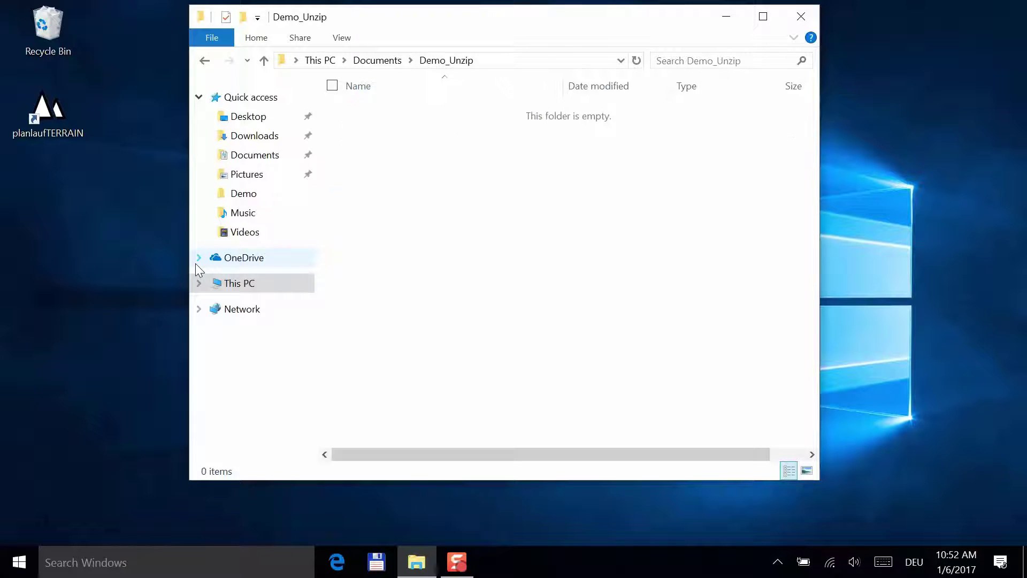
{"action": "right_click", "coordinate": [472, 175]}
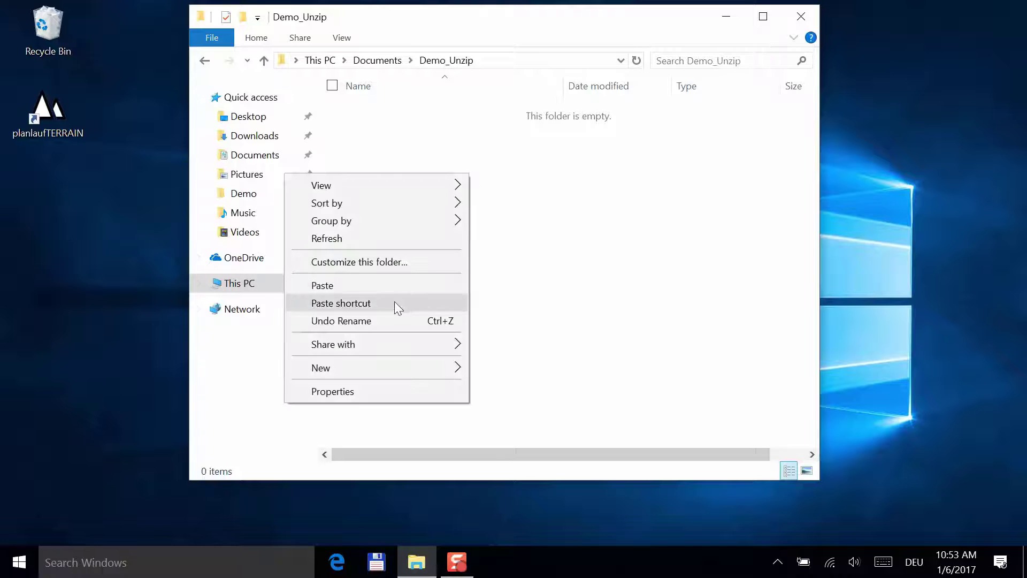
{"action": "left_click", "coordinate": [394, 287]}
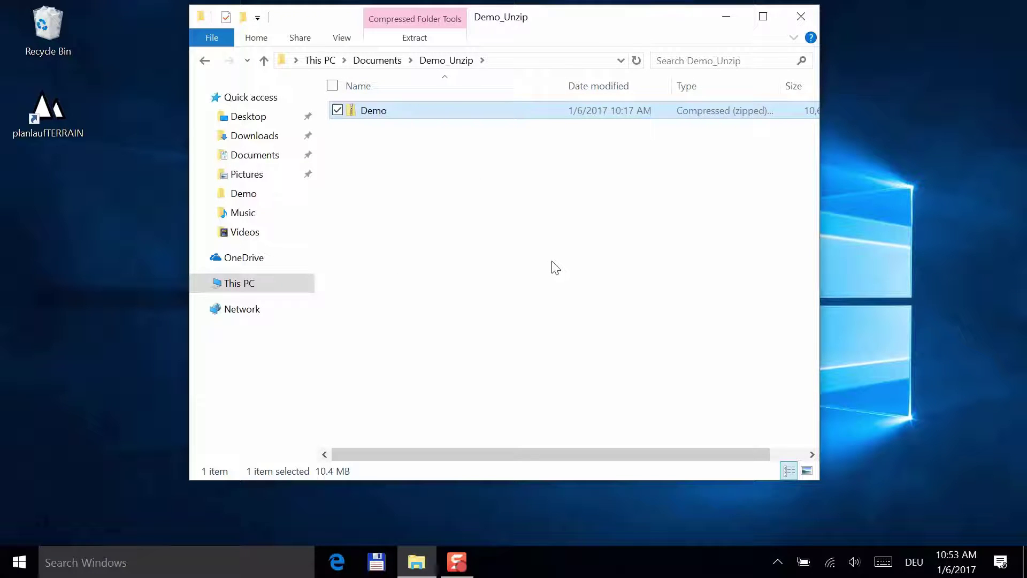
{"action": "left_click", "coordinate": [552, 267]}
- Close File Explorer, launch planlauf/TERRAIN from the desktop and accept the Settings
{"action": "left_click", "coordinate": [801, 16]}
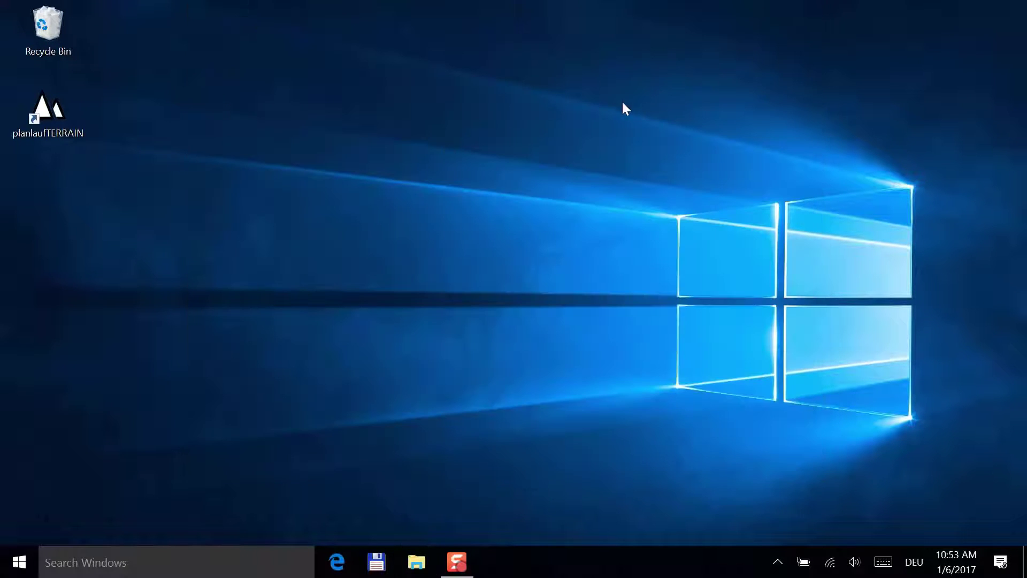
{"action": "left_click", "coordinate": [21, 123]}
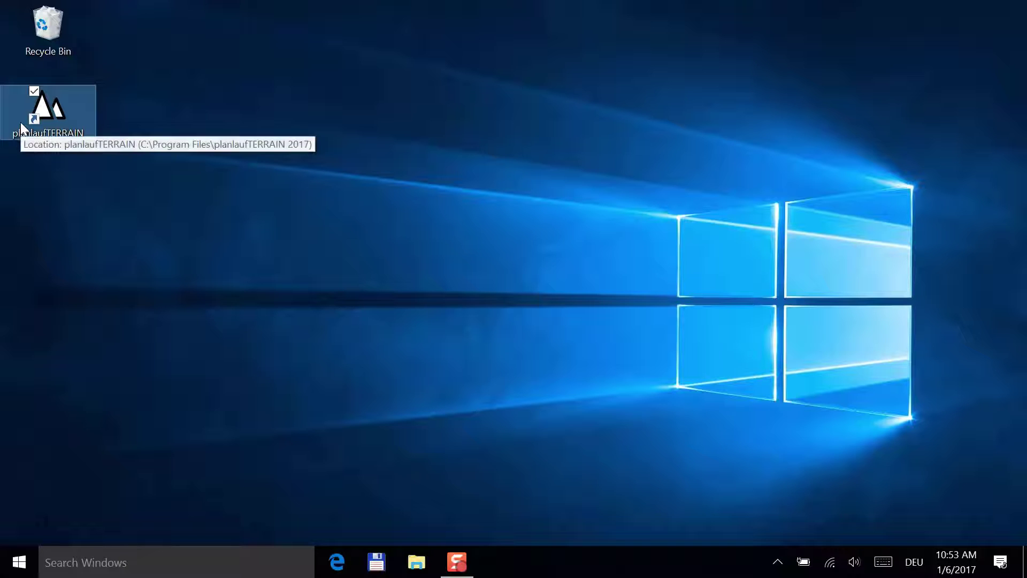
{"action": "double_click", "coordinate": [20, 122]}
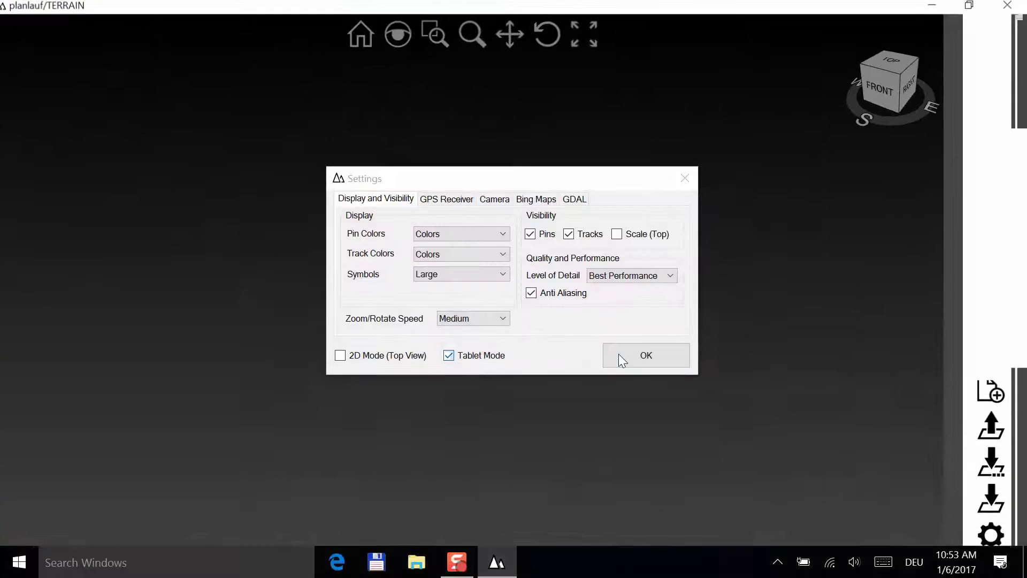
{"action": "left_click", "coordinate": [628, 356]}
- Open the Demo Zip Package from Documents/Demo_Unzip and unzip it into Demo_Unzip
{"action": "left_click", "coordinate": [995, 395]}
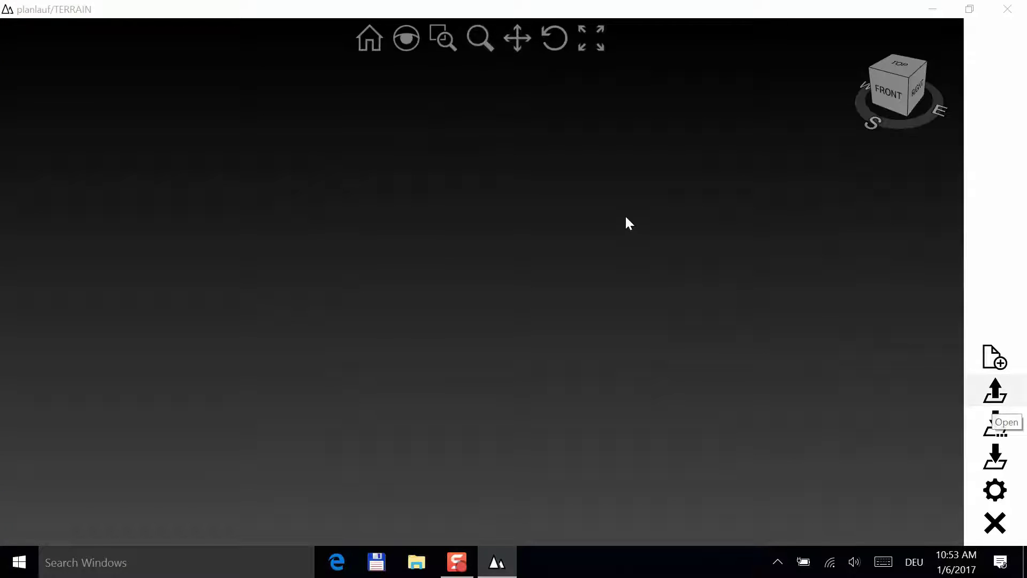
{"action": "left_click", "coordinate": [158, 60]}
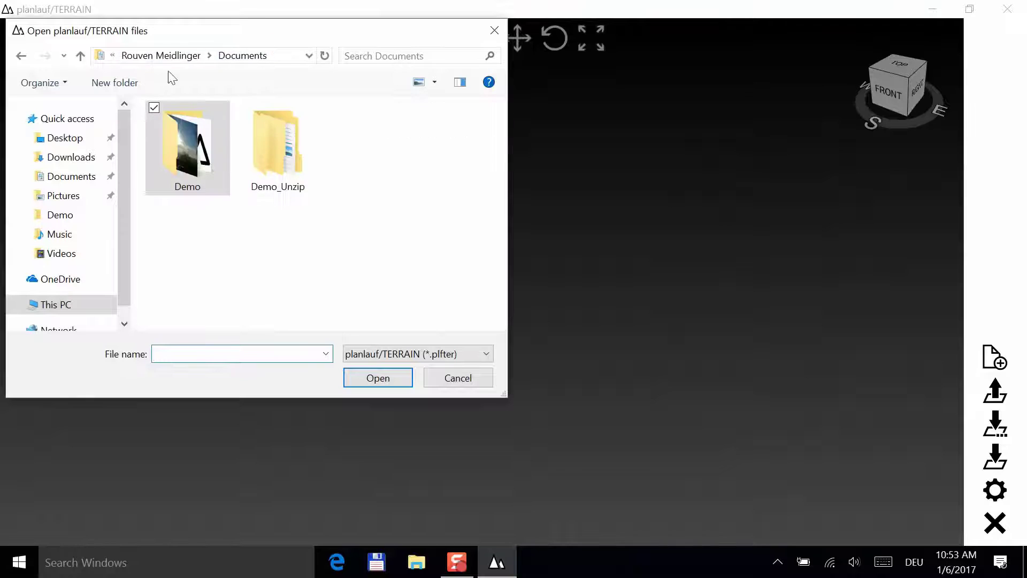
{"action": "double_click", "coordinate": [261, 150]}
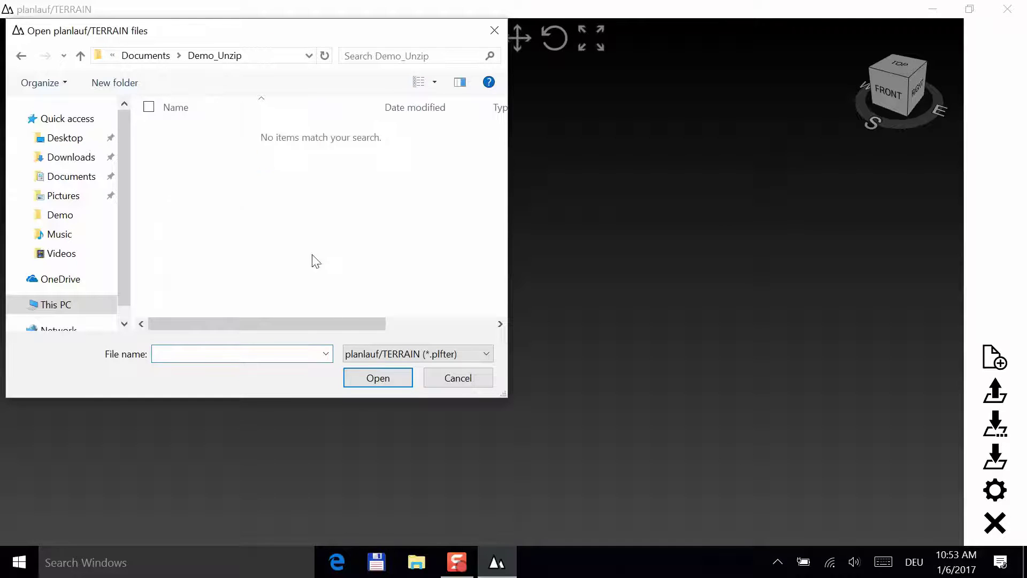
{"action": "left_click", "coordinate": [376, 353]}
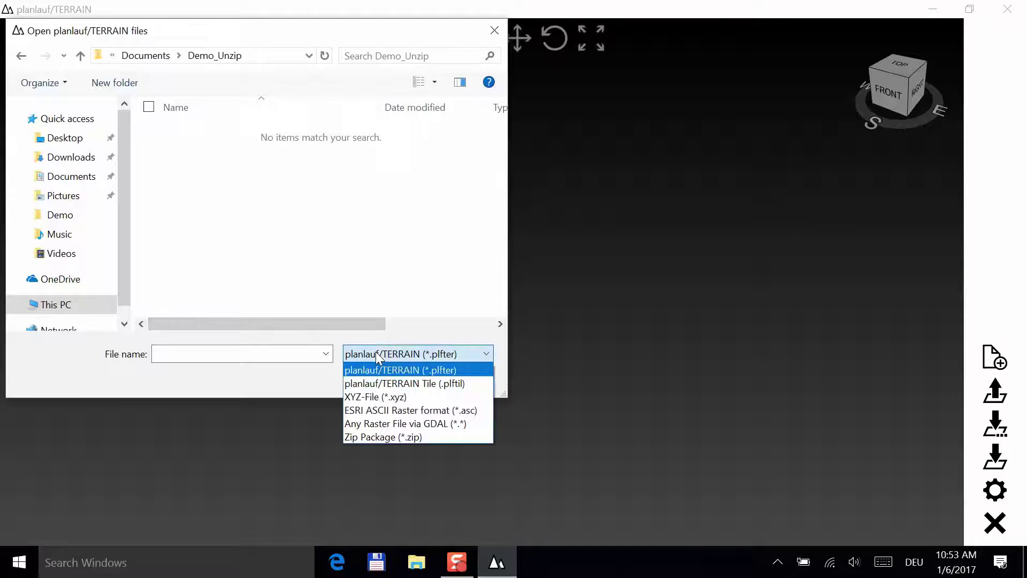
{"action": "left_click", "coordinate": [384, 436]}
{"action": "left_click", "coordinate": [201, 135]}
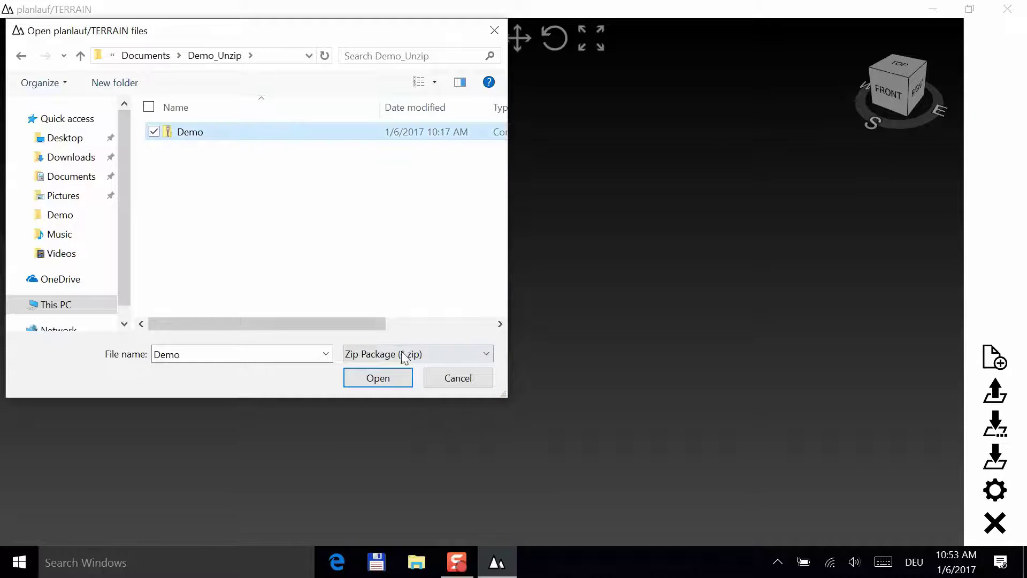
{"action": "left_click", "coordinate": [386, 375]}
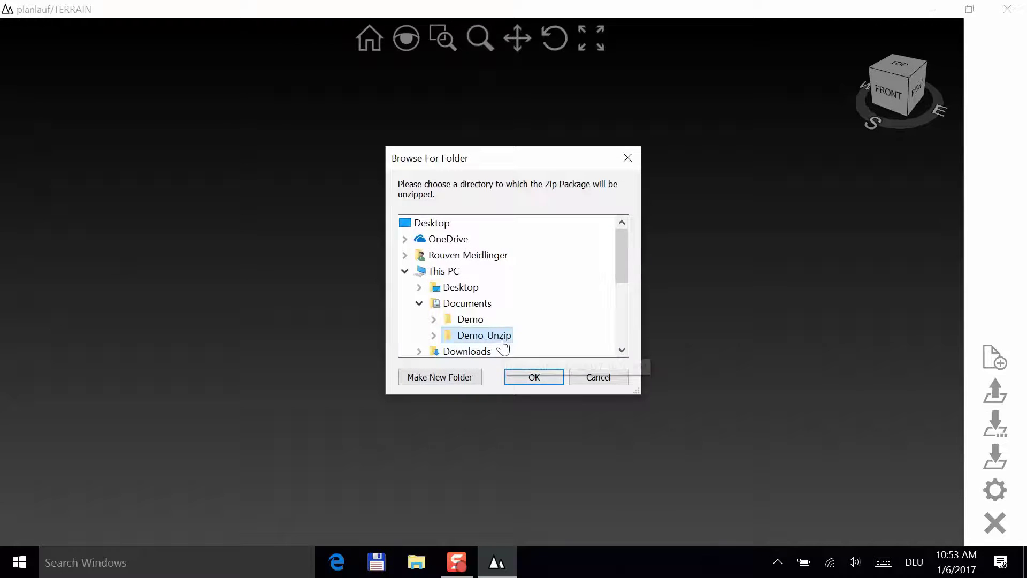
{"action": "left_click", "coordinate": [526, 375]}
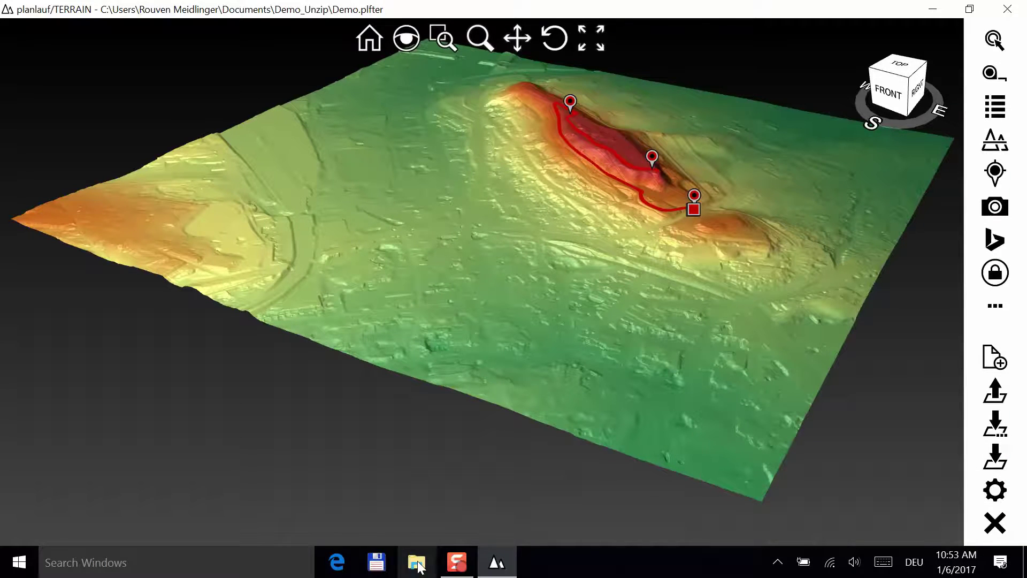
- Browse File Explorer from Demo up to Documents and into Demo_Unzip to view the unpacked files
{"action": "left_click", "coordinate": [417, 563]}
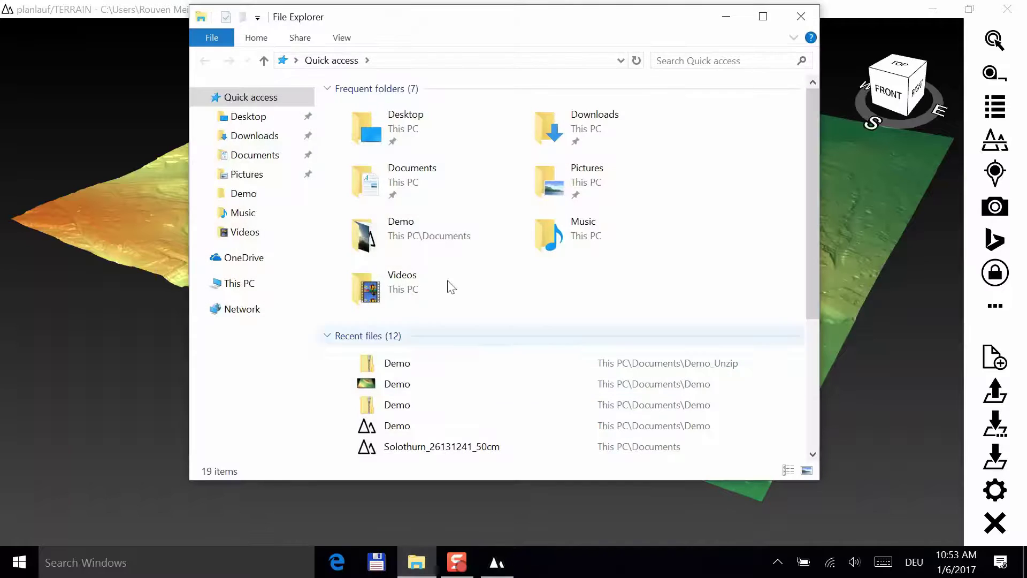
{"action": "double_click", "coordinate": [443, 240]}
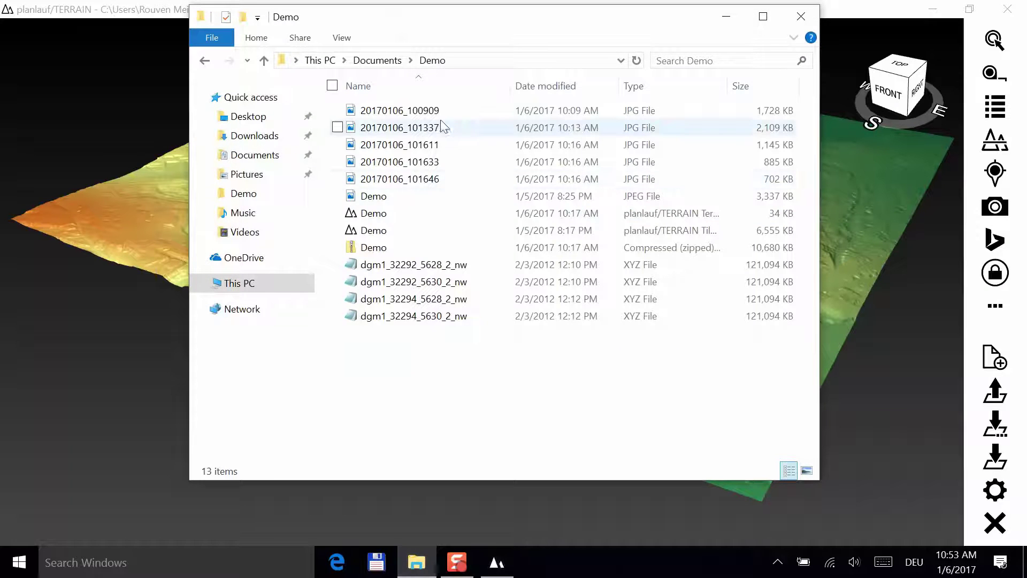
{"action": "left_click", "coordinate": [392, 61]}
{"action": "double_click", "coordinate": [395, 129]}
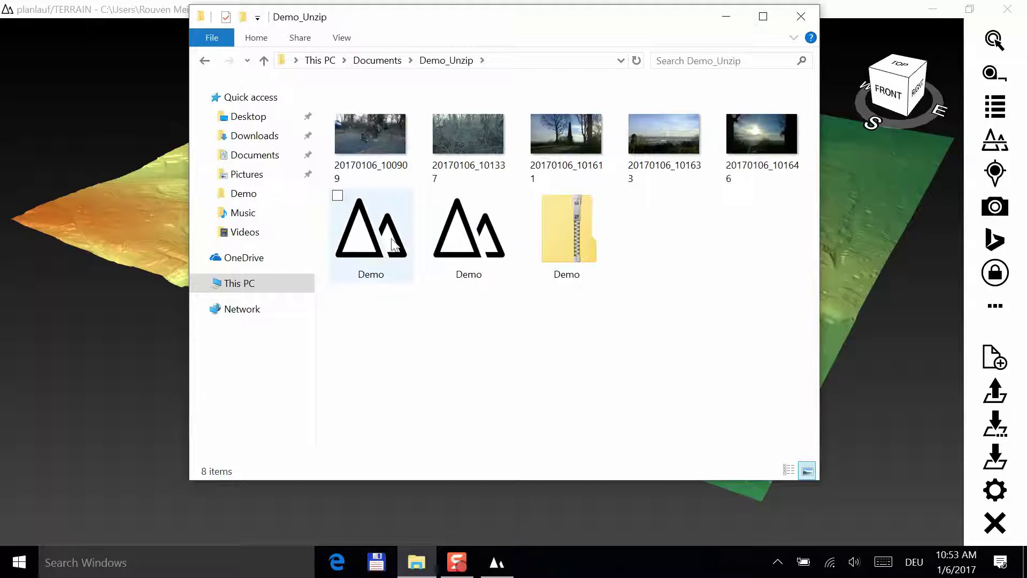
- Close Explorer, then open the Pictures viewer, enlarge it and move it left
{"action": "left_click", "coordinate": [807, 17]}
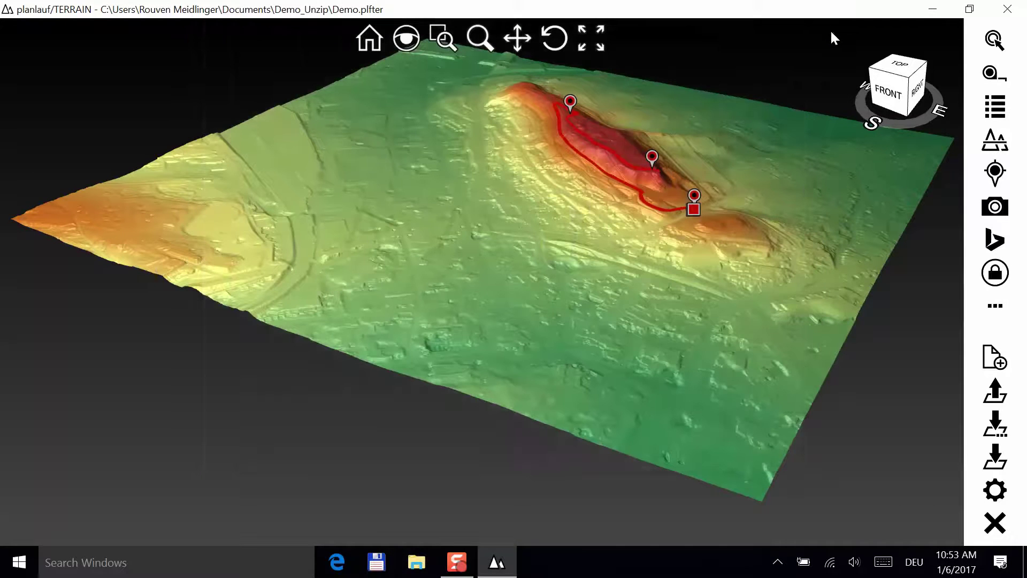
{"action": "left_click", "coordinate": [995, 207]}
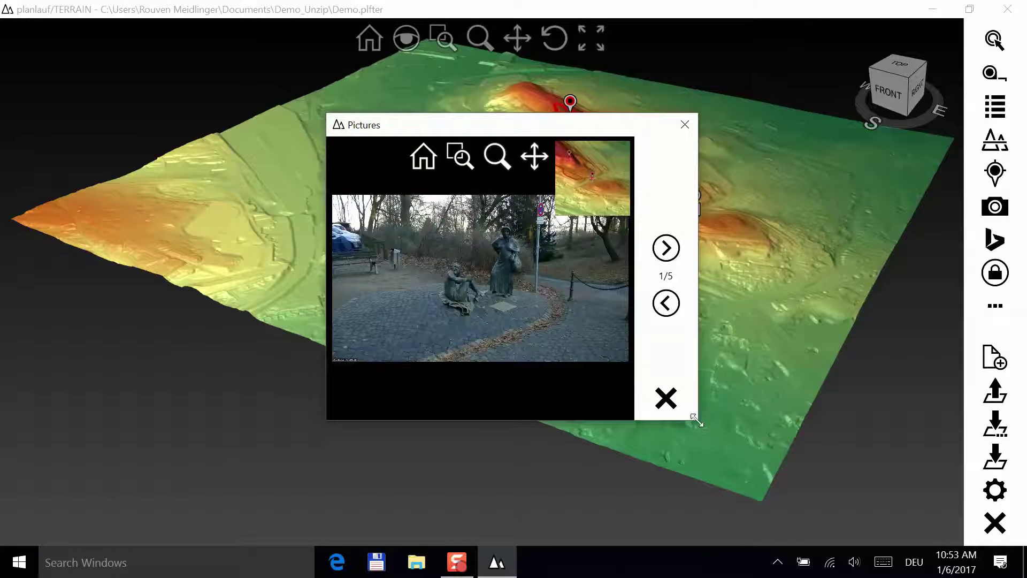
{"action": "left_click_drag", "start_coordinate": [697, 421], "coordinate": [841, 499]}
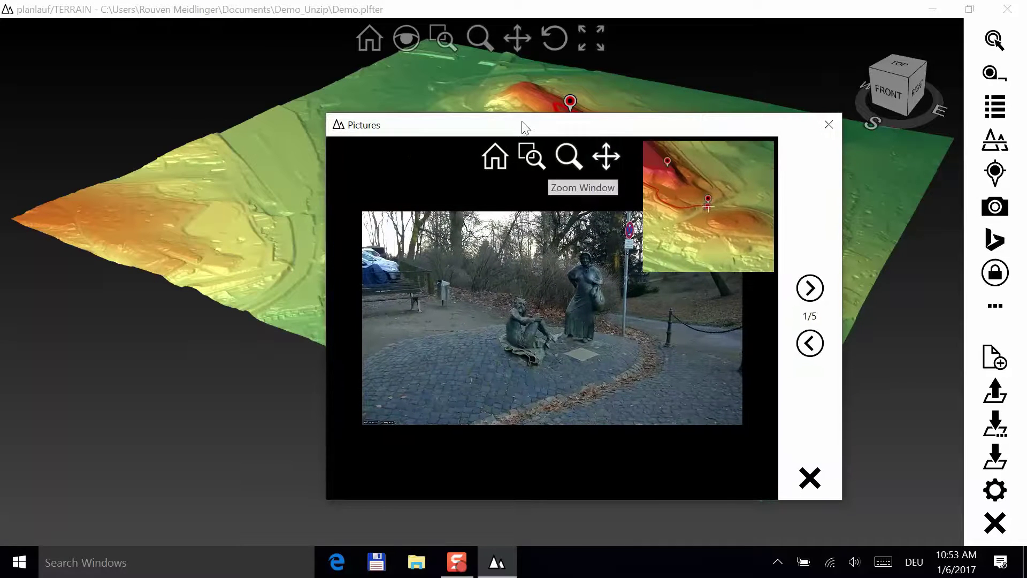
{"action": "left_click_drag", "start_coordinate": [507, 130], "coordinate": [231, 101]}
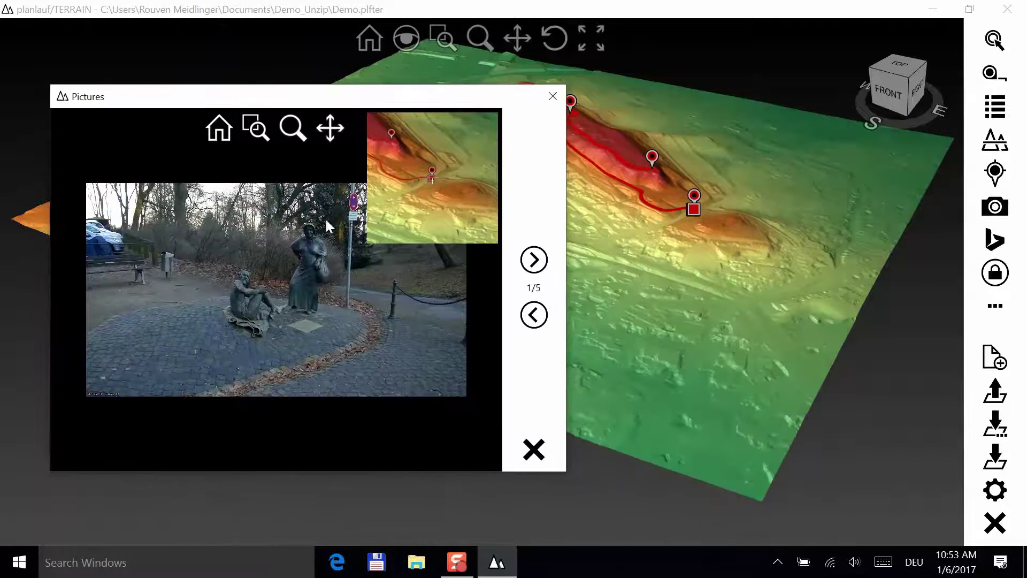
- Advance to photo 4 of 5 and zoom in to frame the steam plume
{"action": "left_click", "coordinate": [535, 260]}
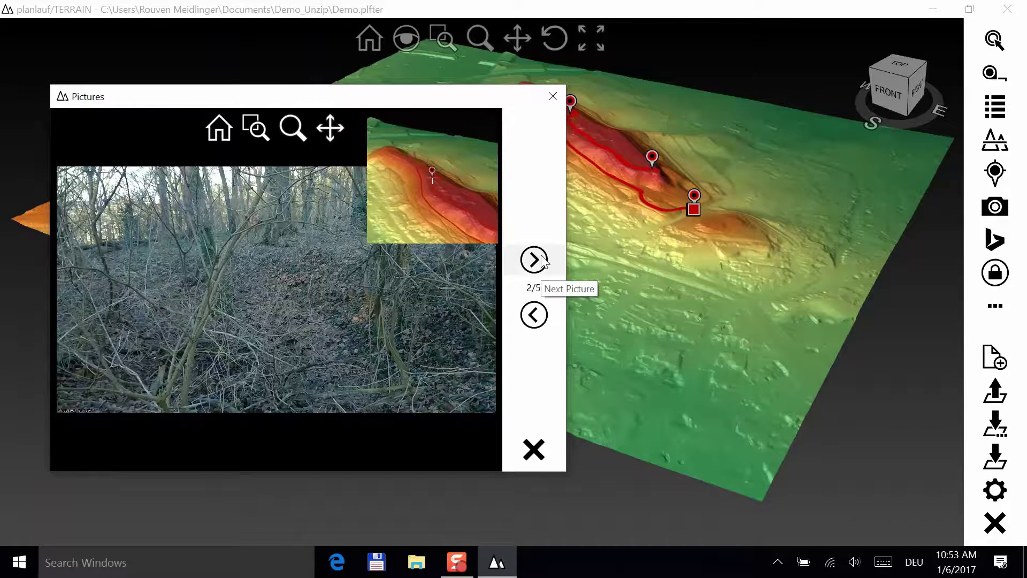
{"action": "left_click", "coordinate": [535, 260]}
{"action": "left_click", "coordinate": [535, 260]}
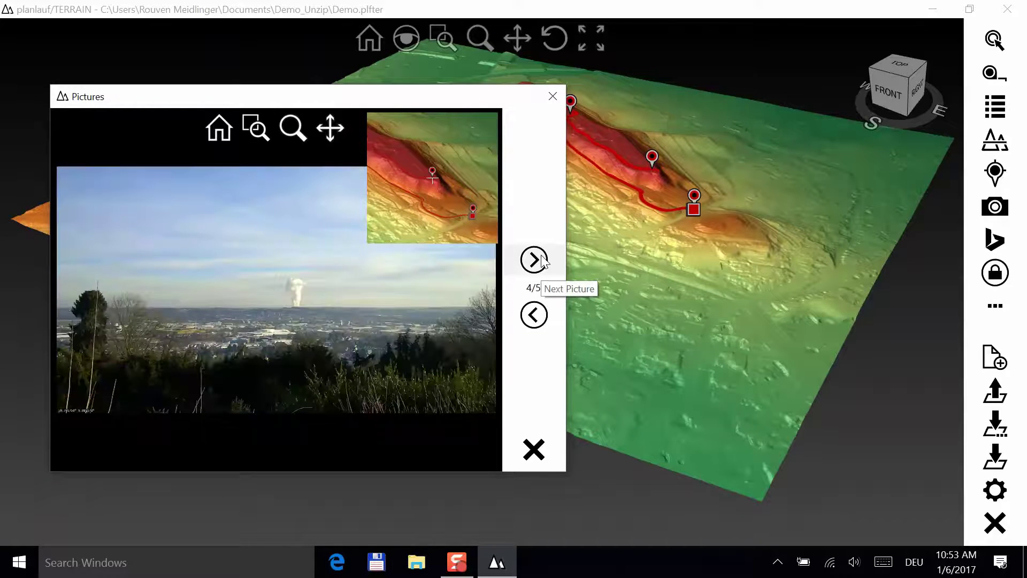
{"action": "scroll", "coordinate": [297, 299], "scroll_direction": "up", "scroll_amount": 5}
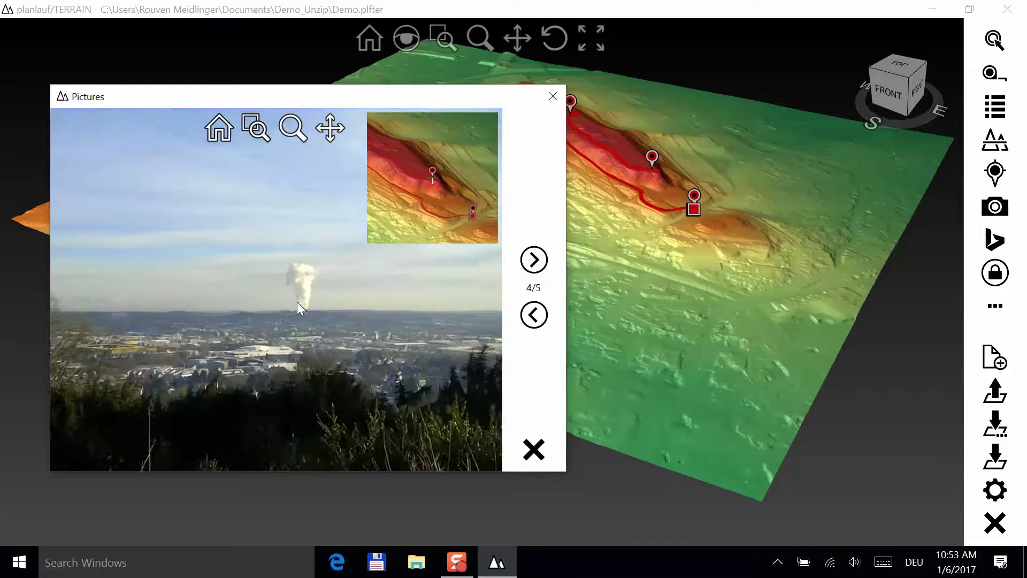
{"action": "left_click_drag", "start_coordinate": [287, 280], "coordinate": [271, 273]}
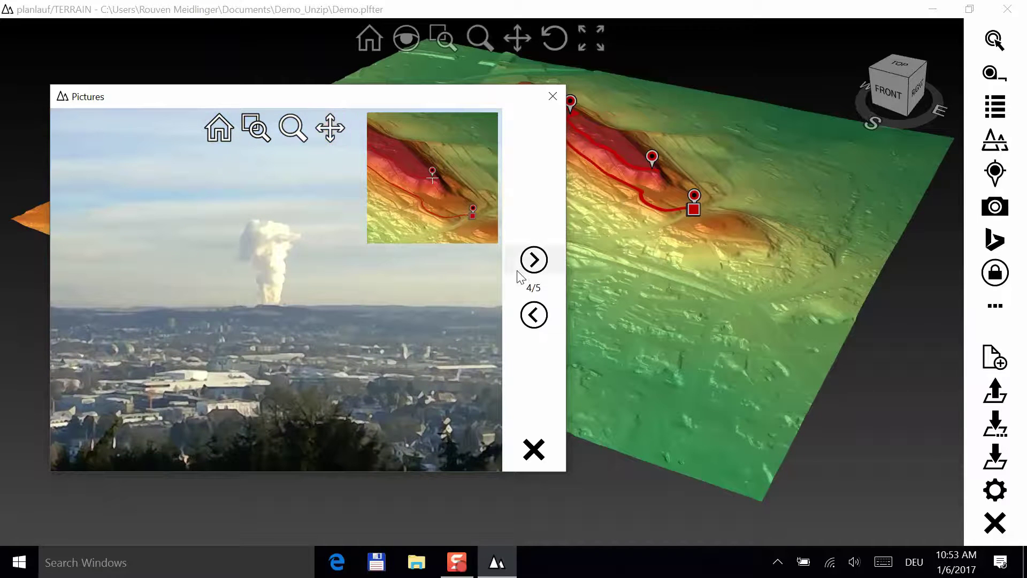